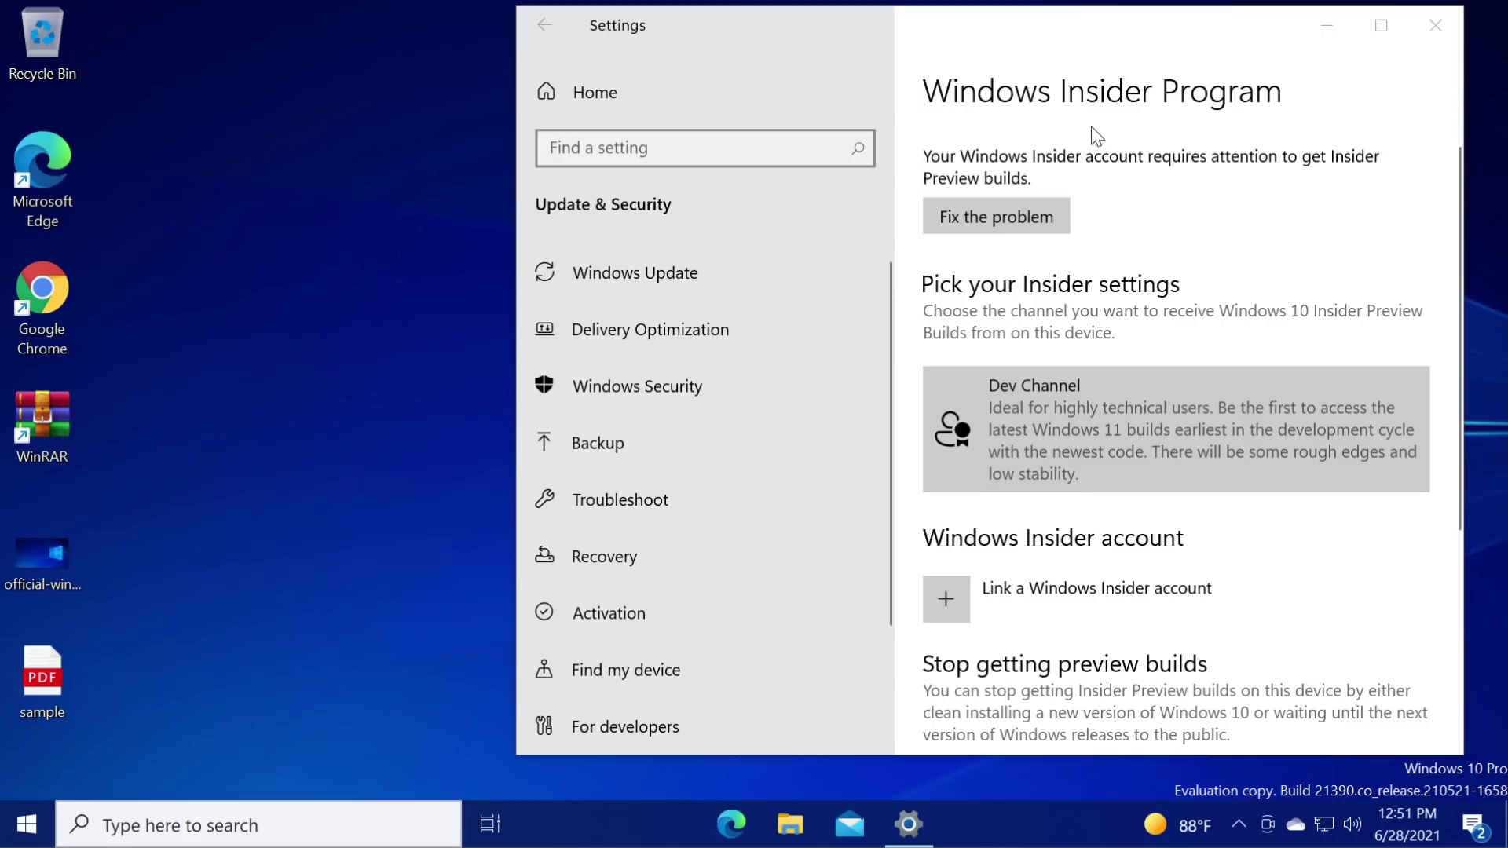
Review the Insider channel choices, keeping Dev Channel, and return to the Insider Program page.
drag(1003, 39, 948, 37)
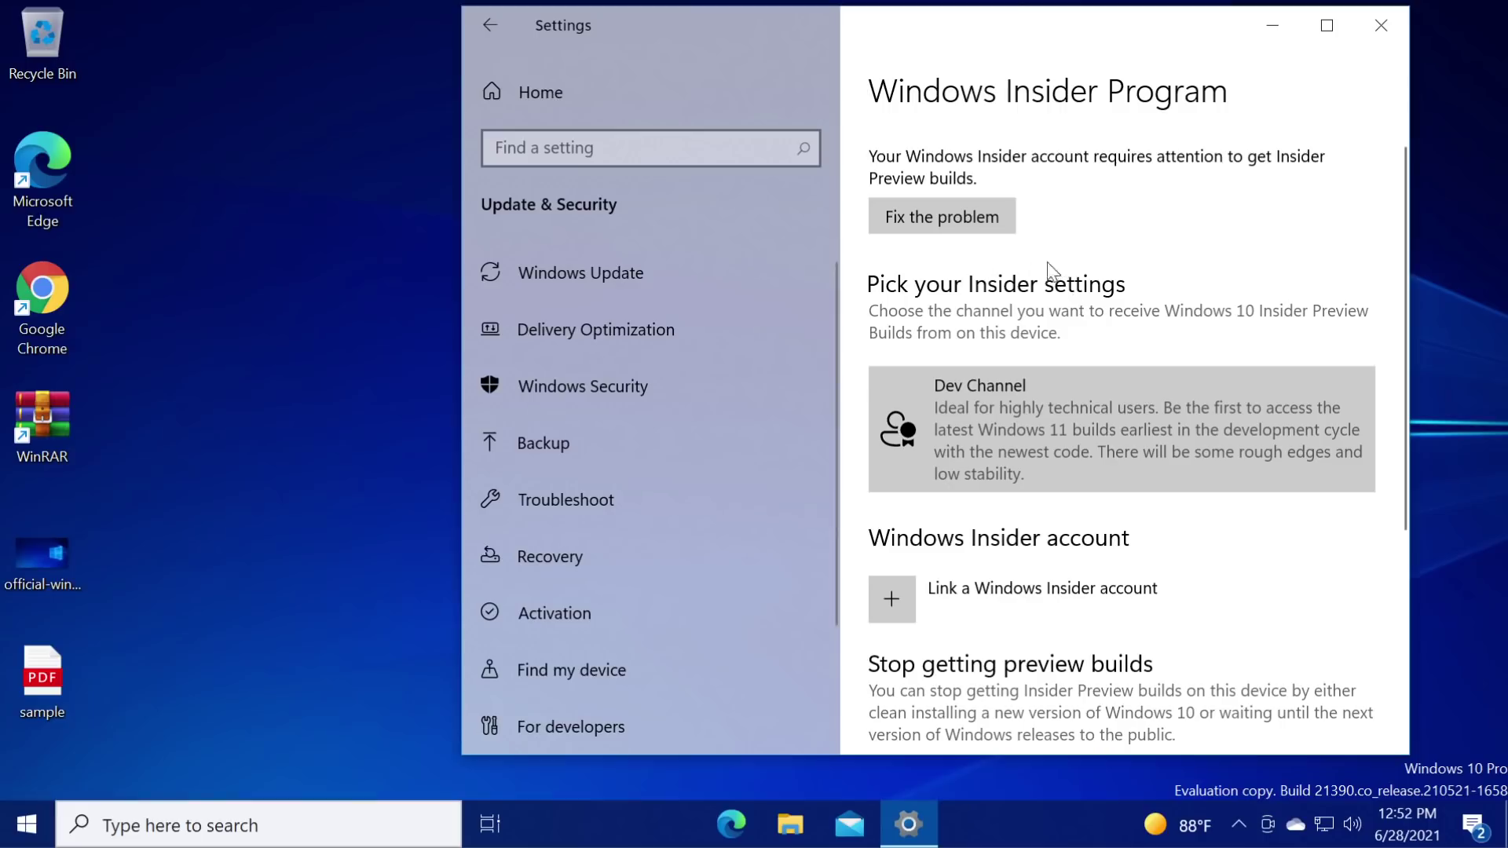
scroll(635, 390, down, 2)
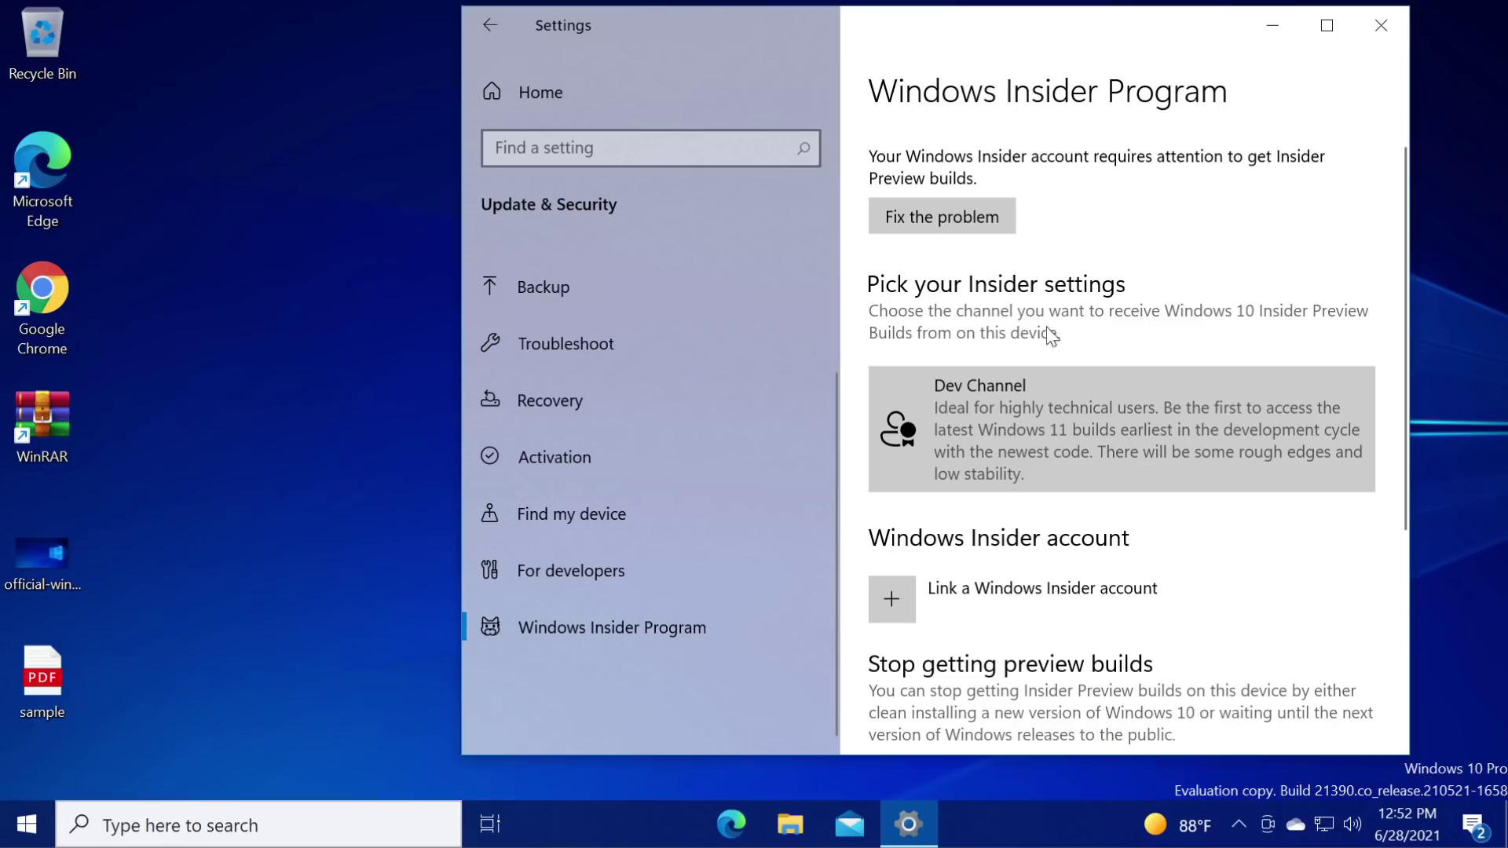
click(1019, 422)
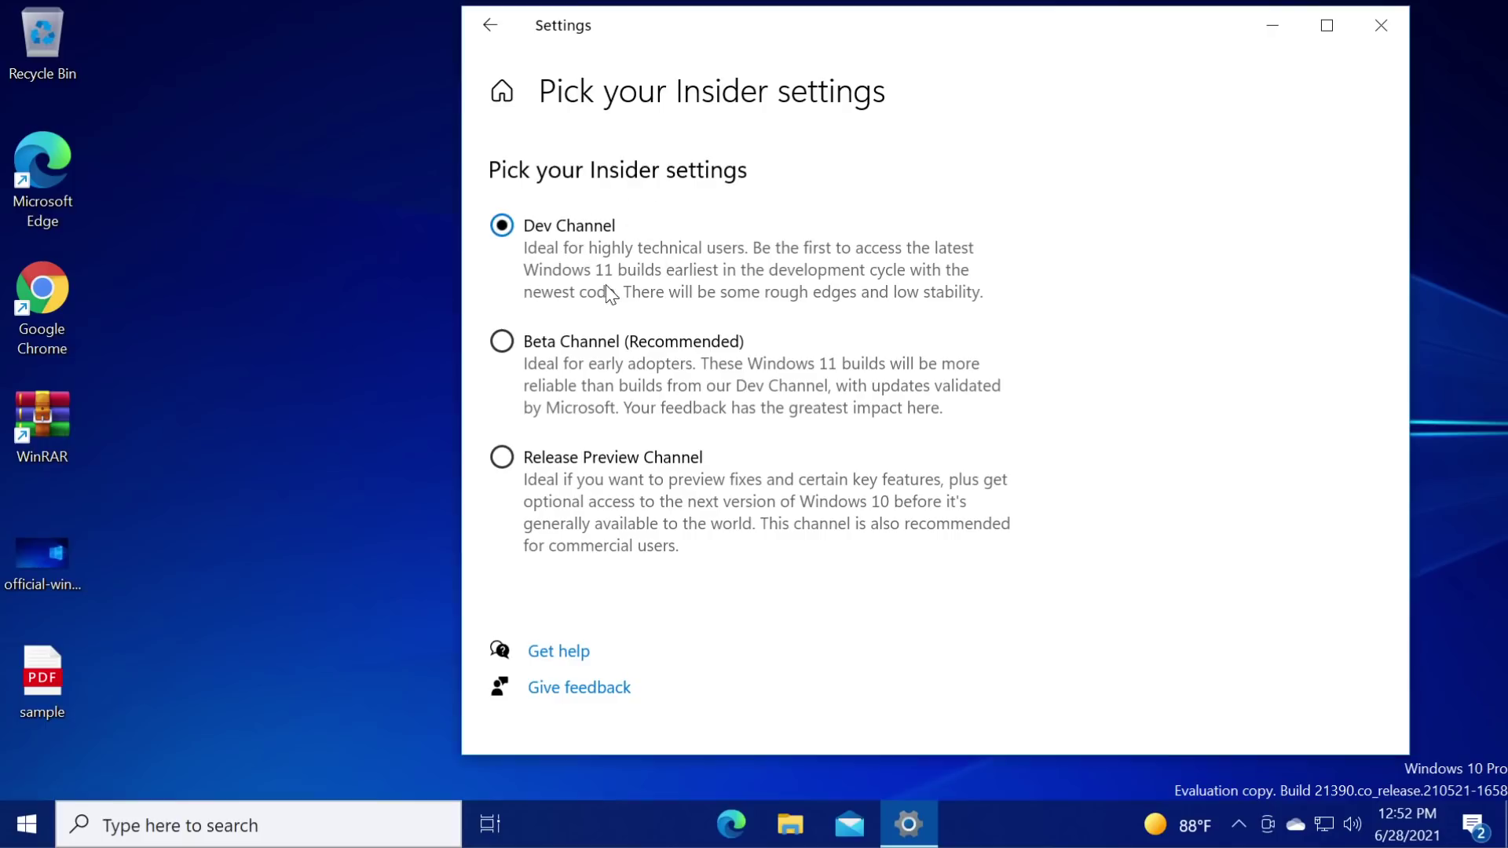
click(483, 40)
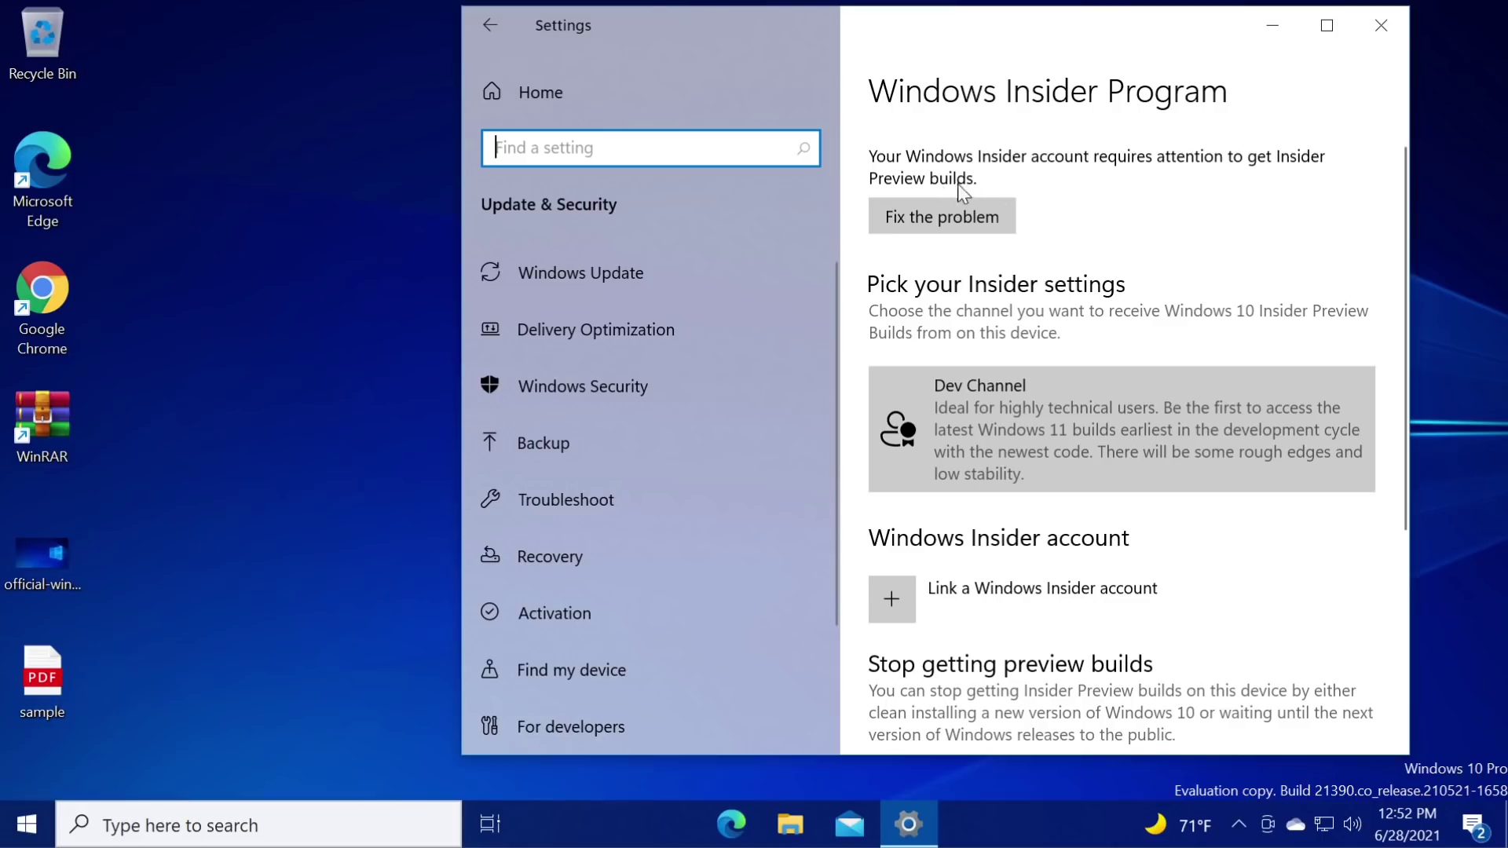
Fix the Insider account problem by linking the Microsoft account and starting an alternate email entry.
click(960, 229)
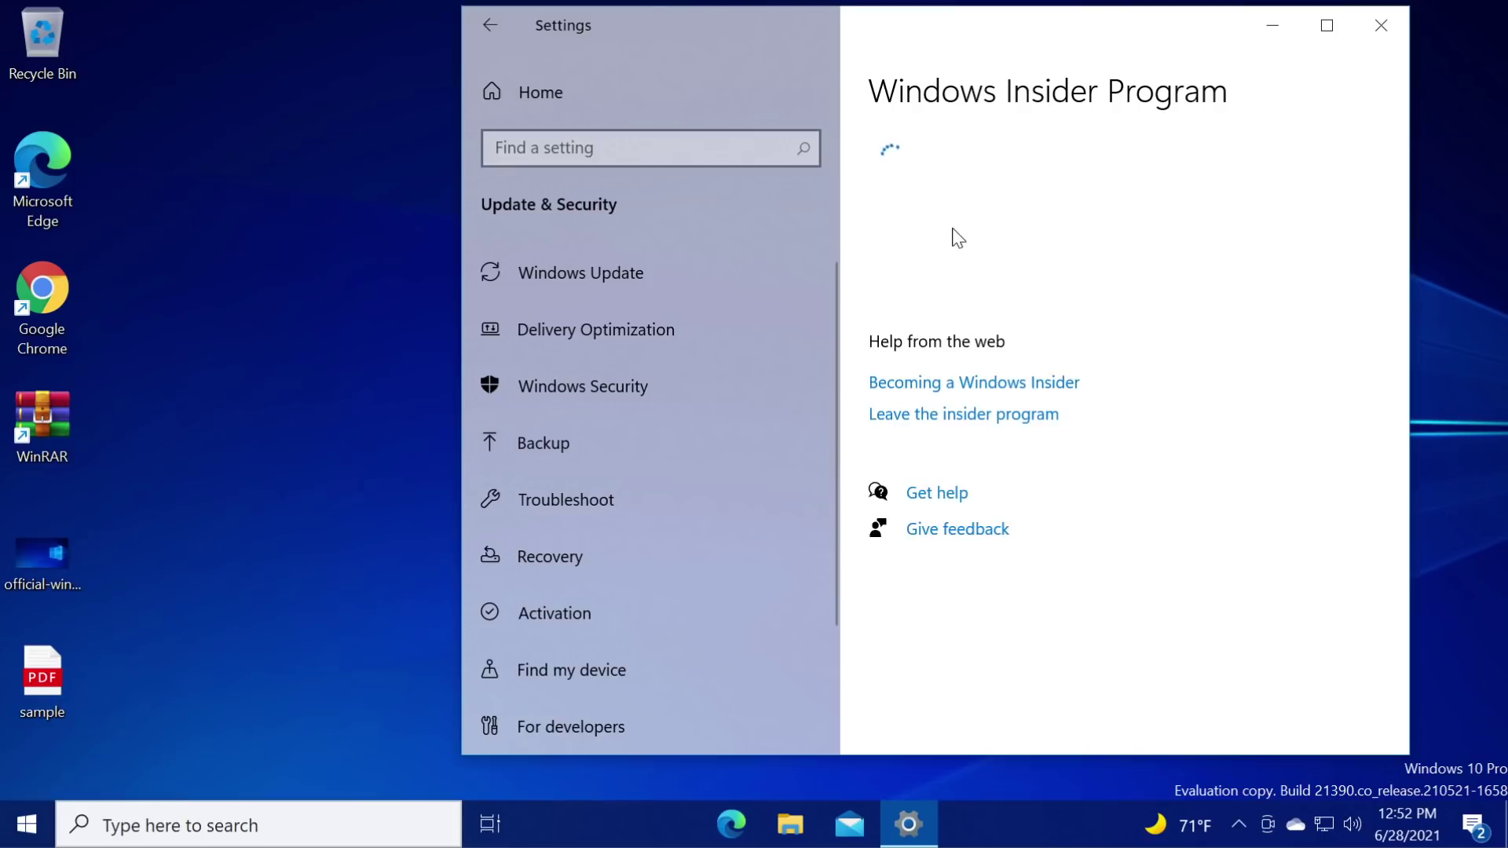
scroll(1068, 246, down, 3)
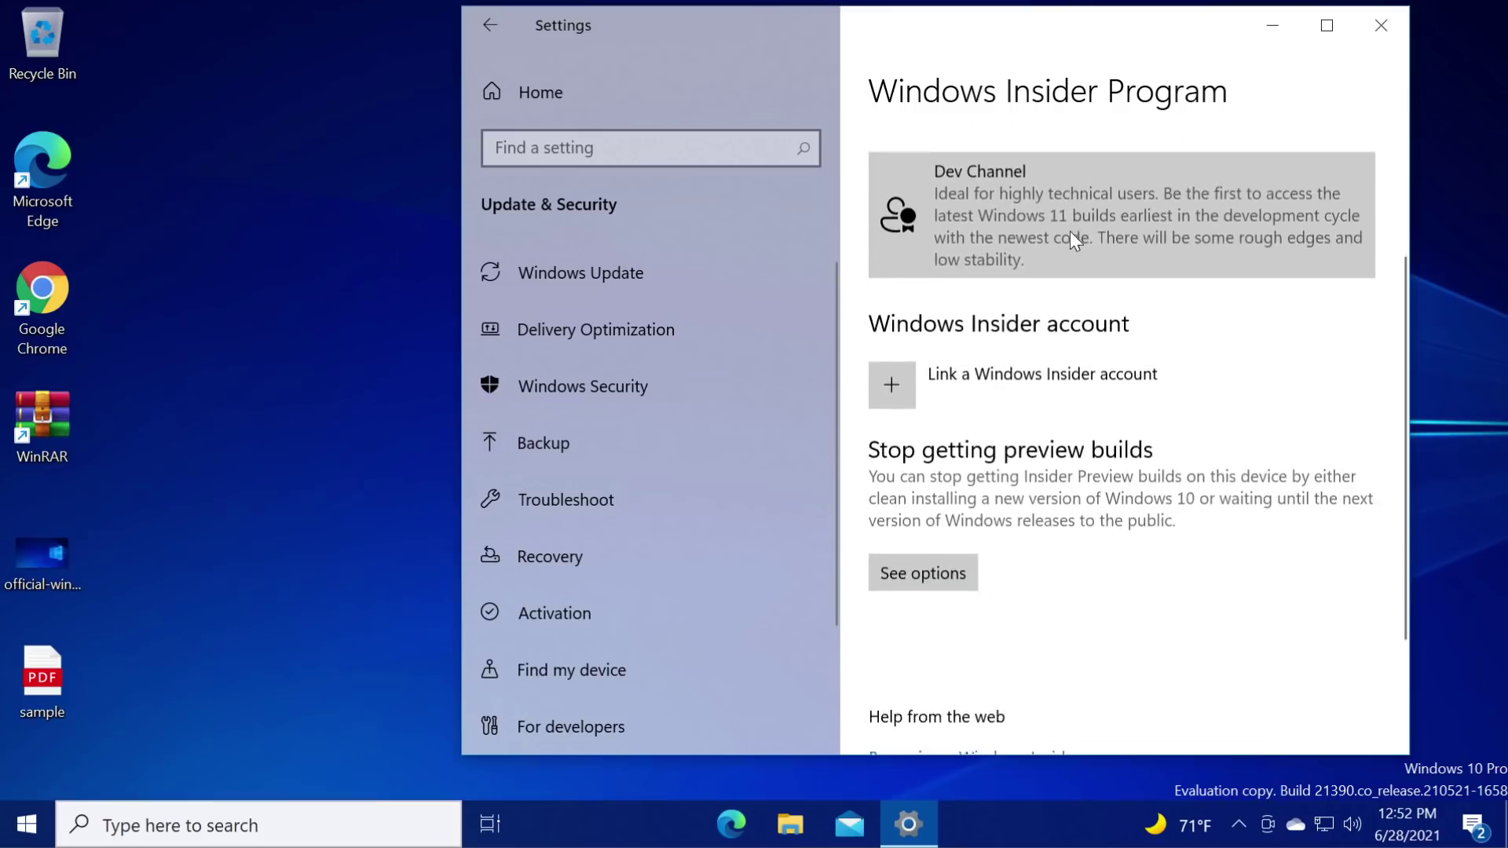
click(1068, 375)
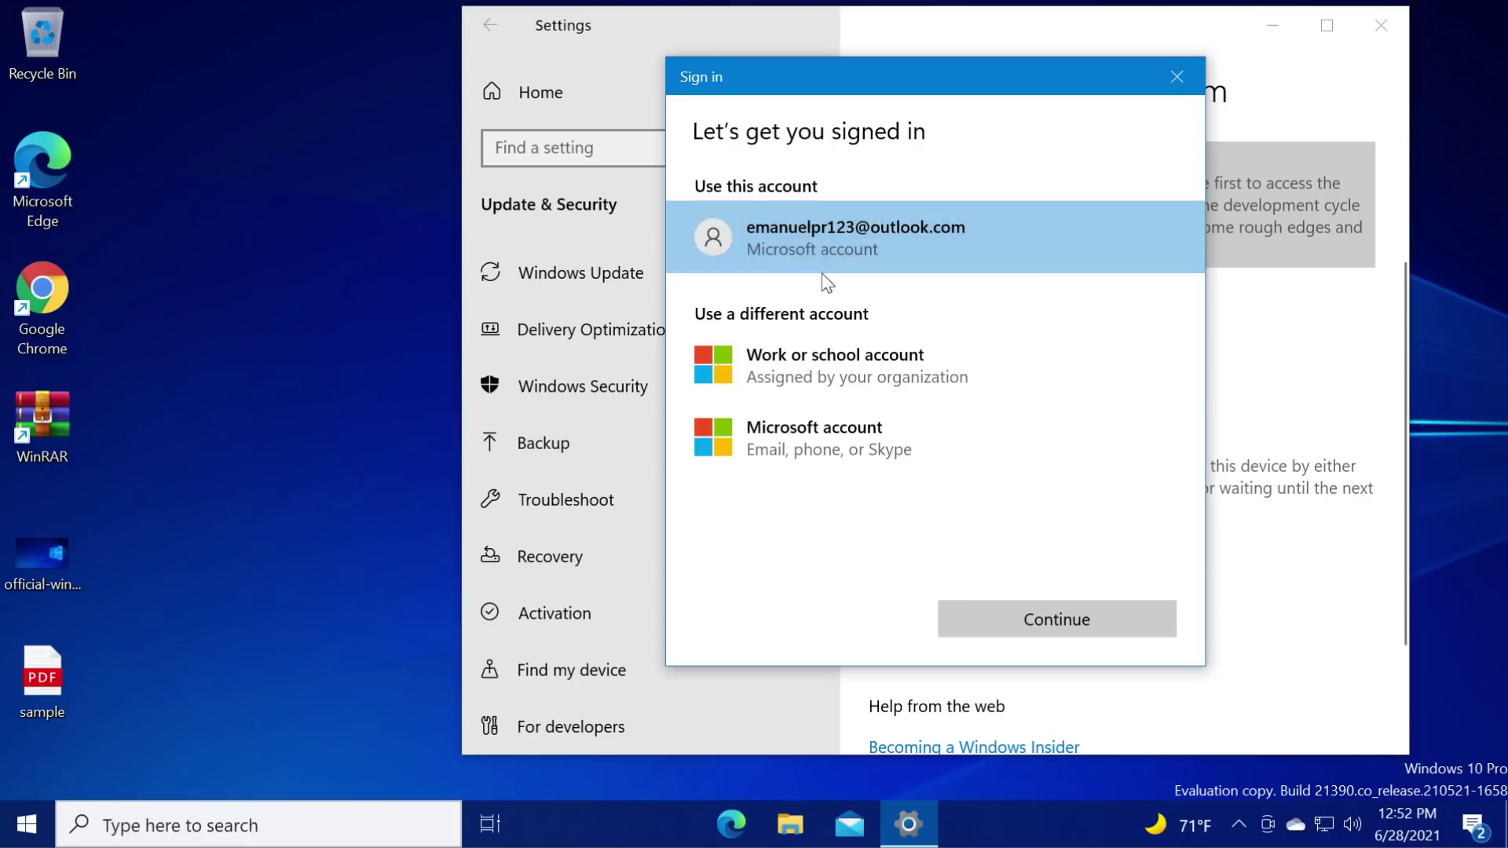
click(1031, 612)
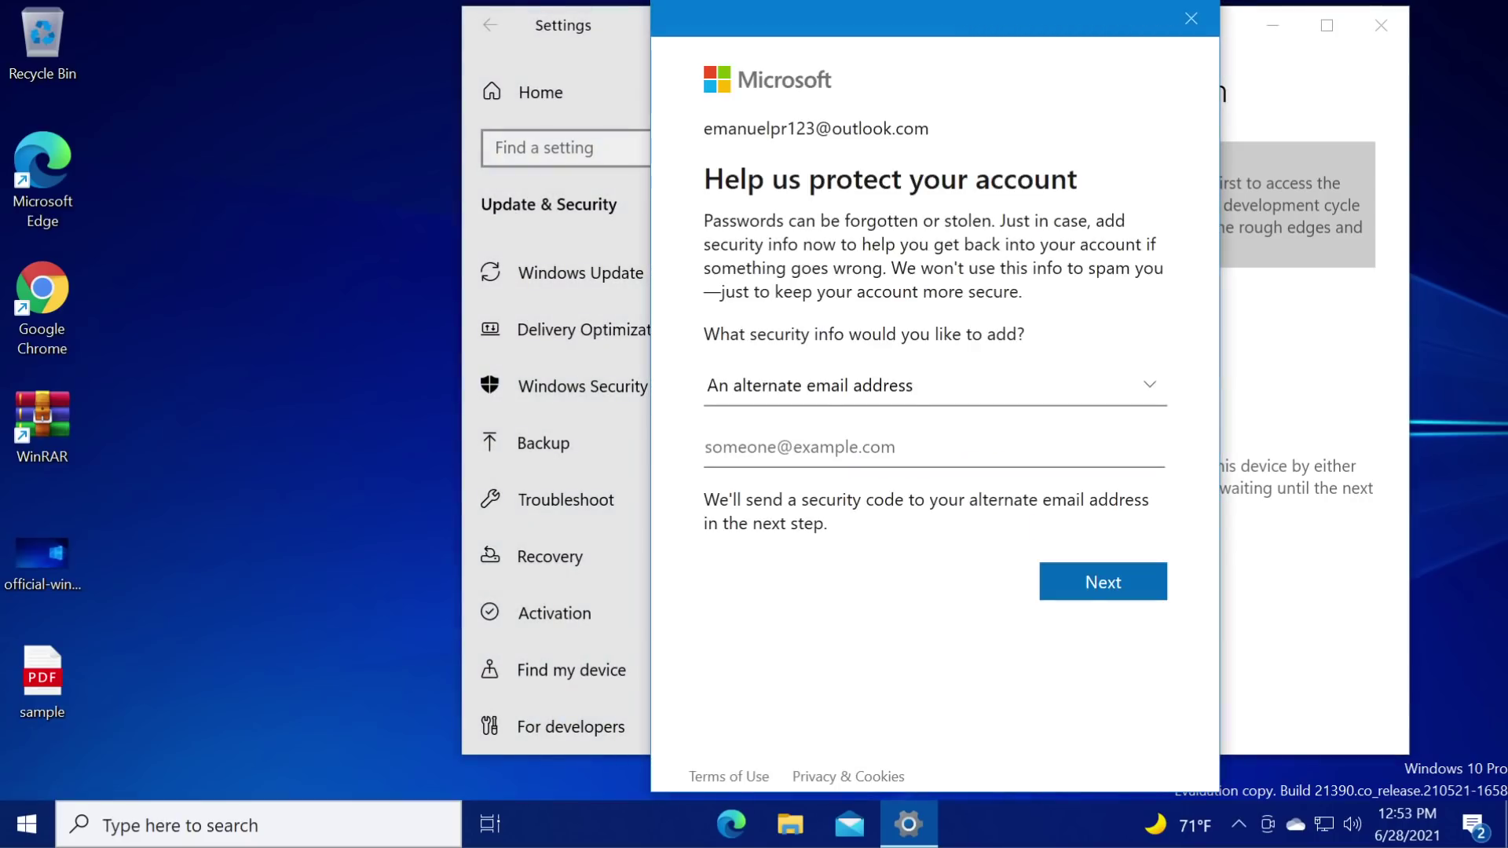
click(705, 447)
text(a)
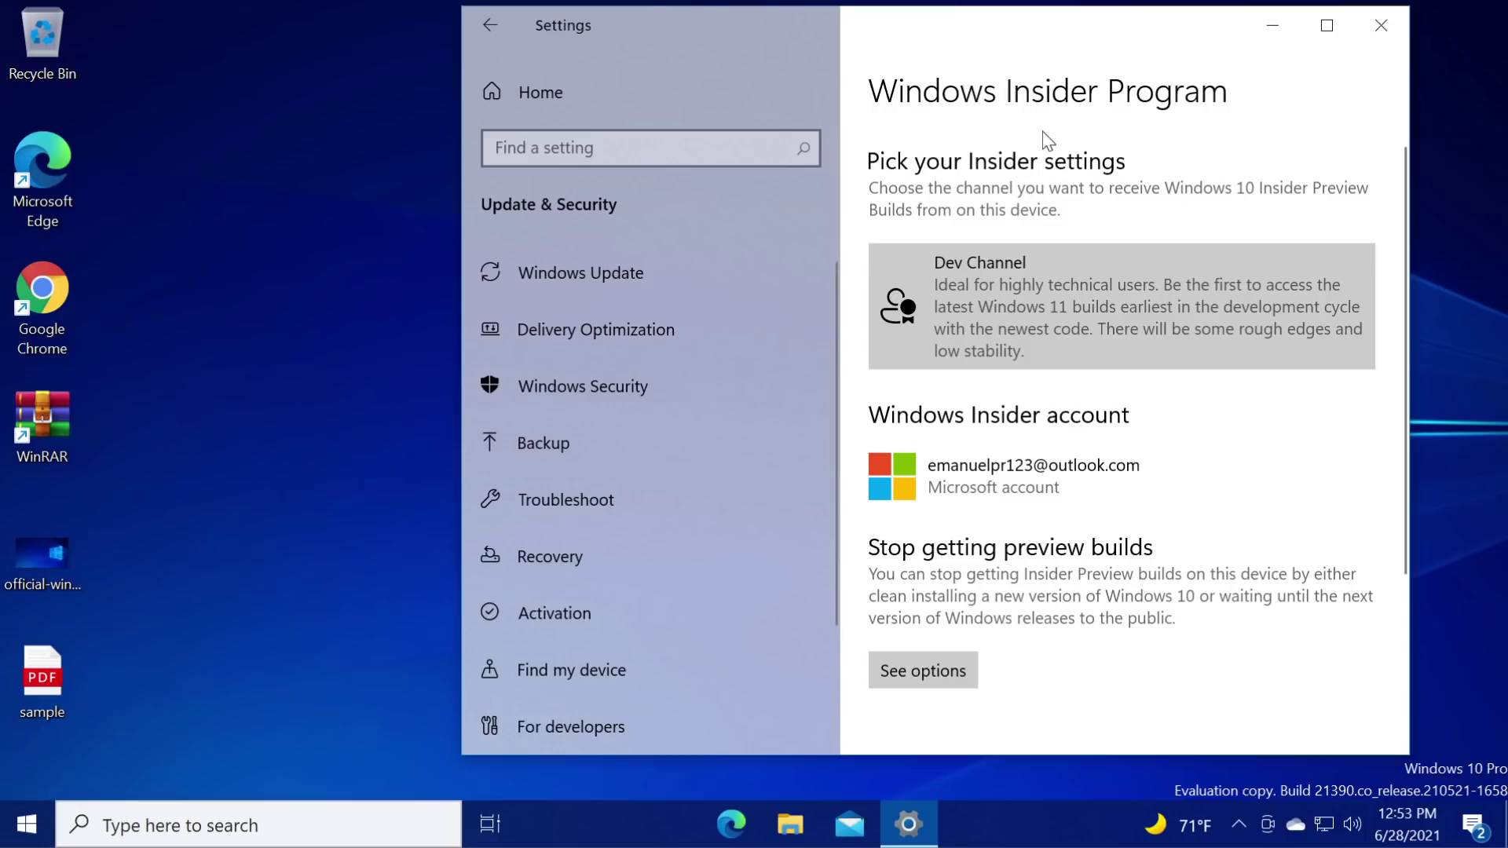
Open Windows Update and let Insider Preview 10.0.22000.51 install until it shows Pending restart.
click(586, 271)
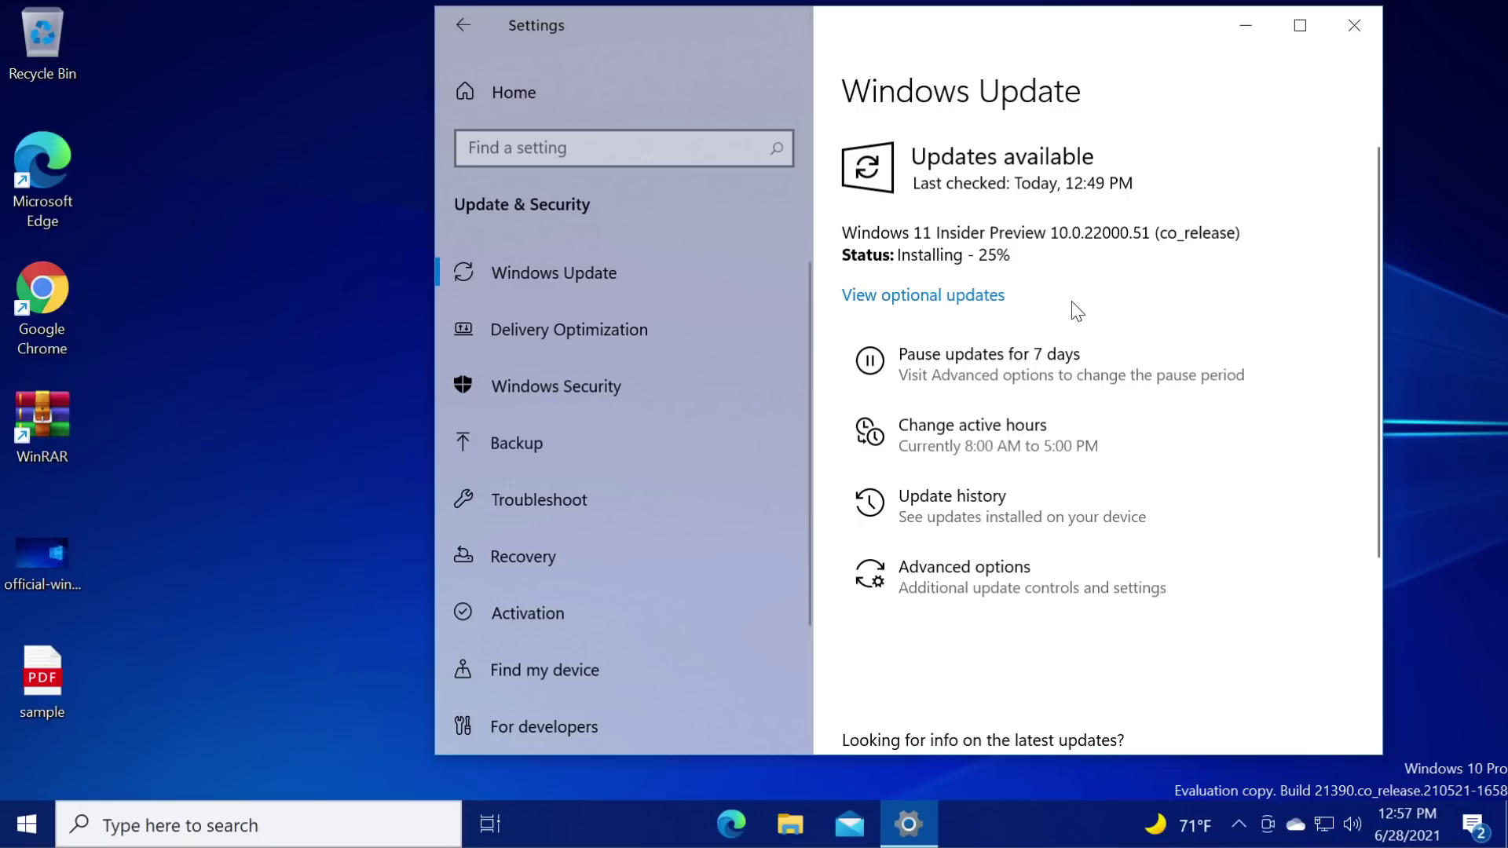
drag(1013, 255, 901, 256)
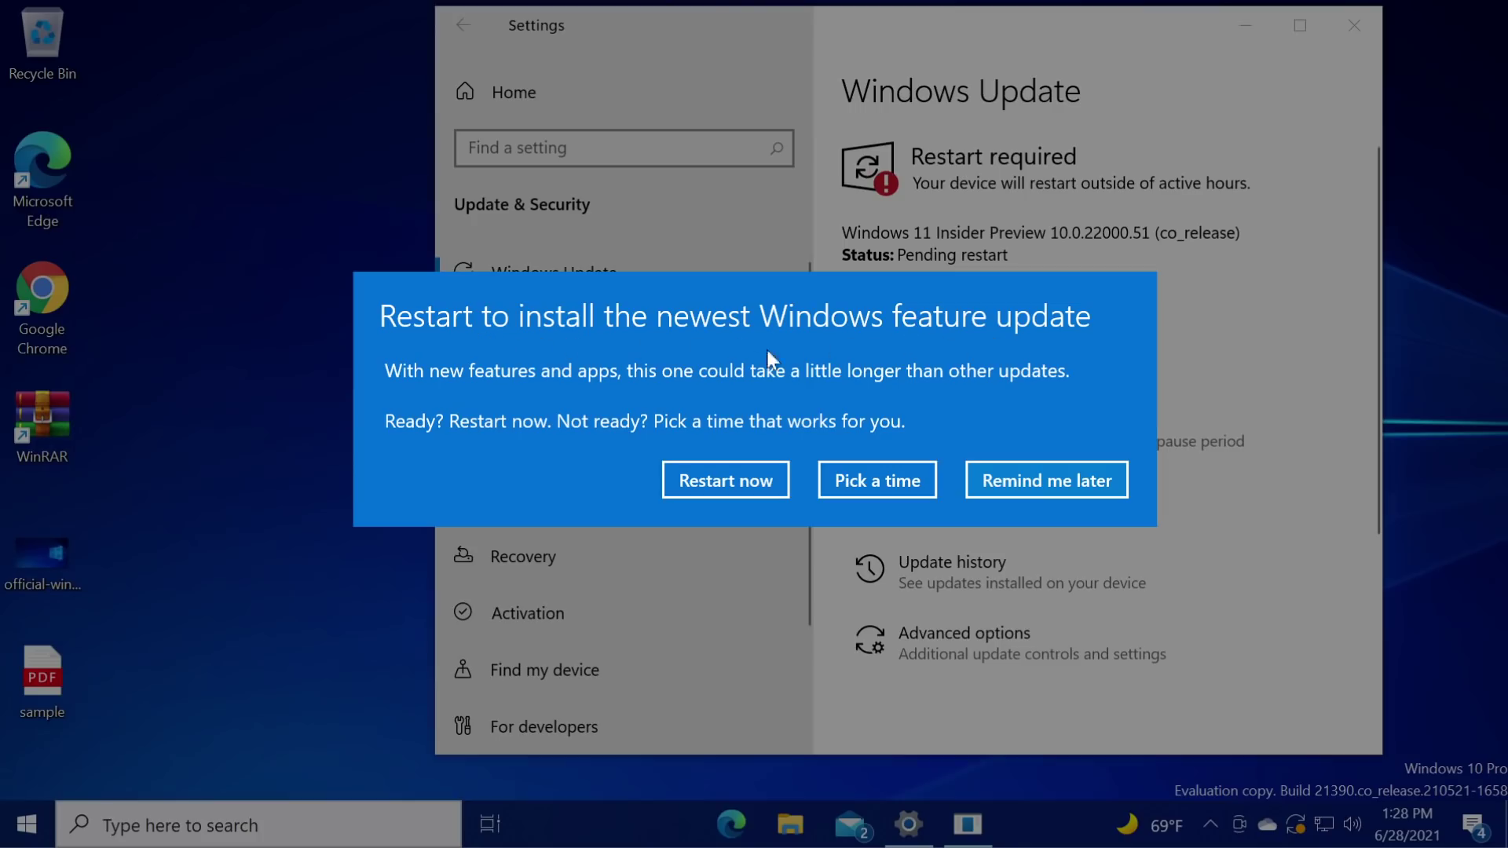
Restart now to finish installing the Windows 11 Insider Preview update.
click(734, 486)
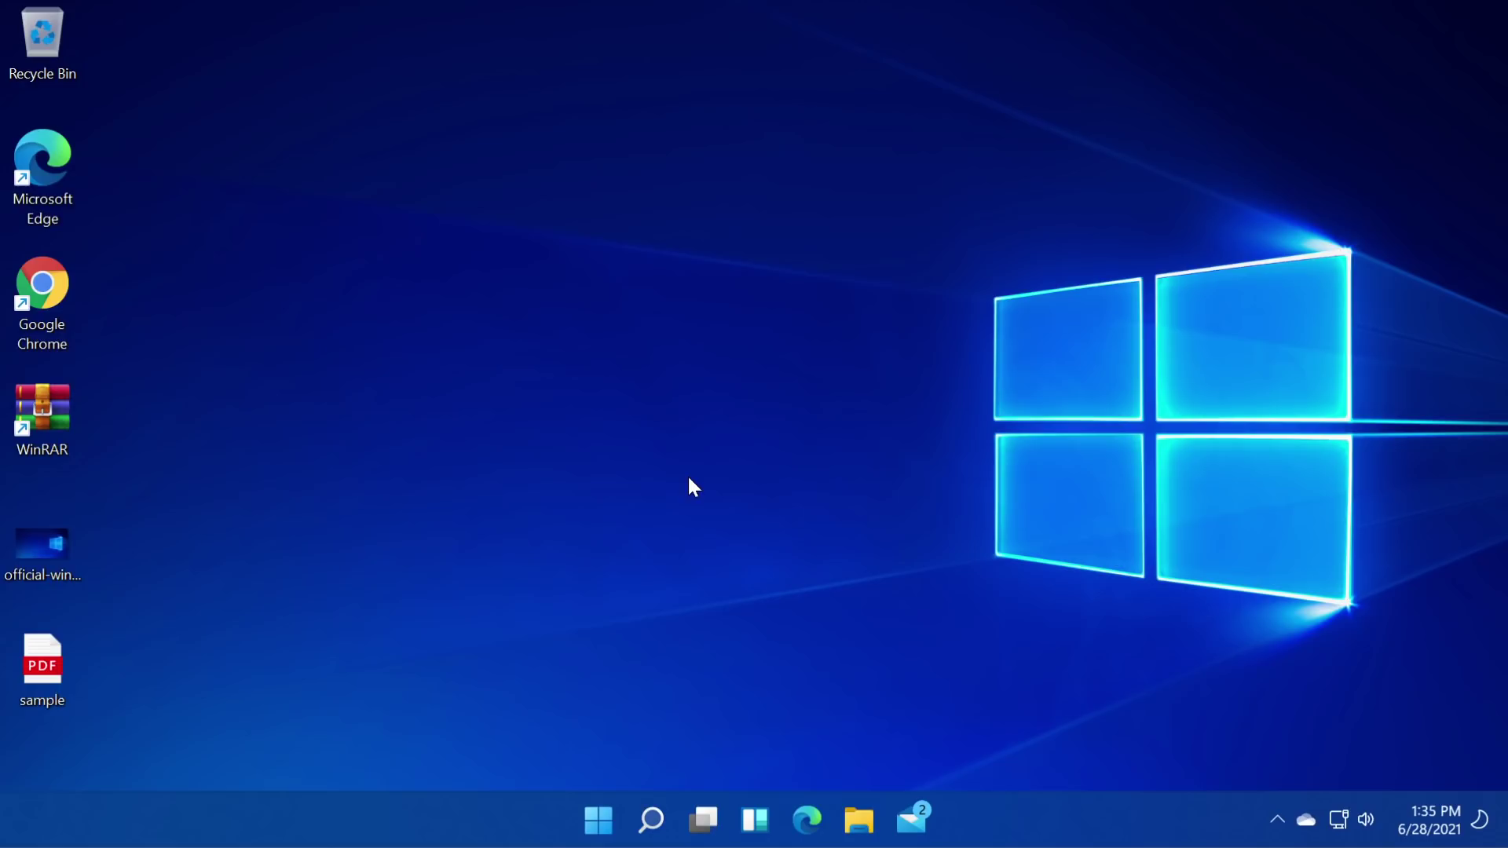
In Quick Settings, toggle Night light on and off and raise the volume to 70.
click(1340, 821)
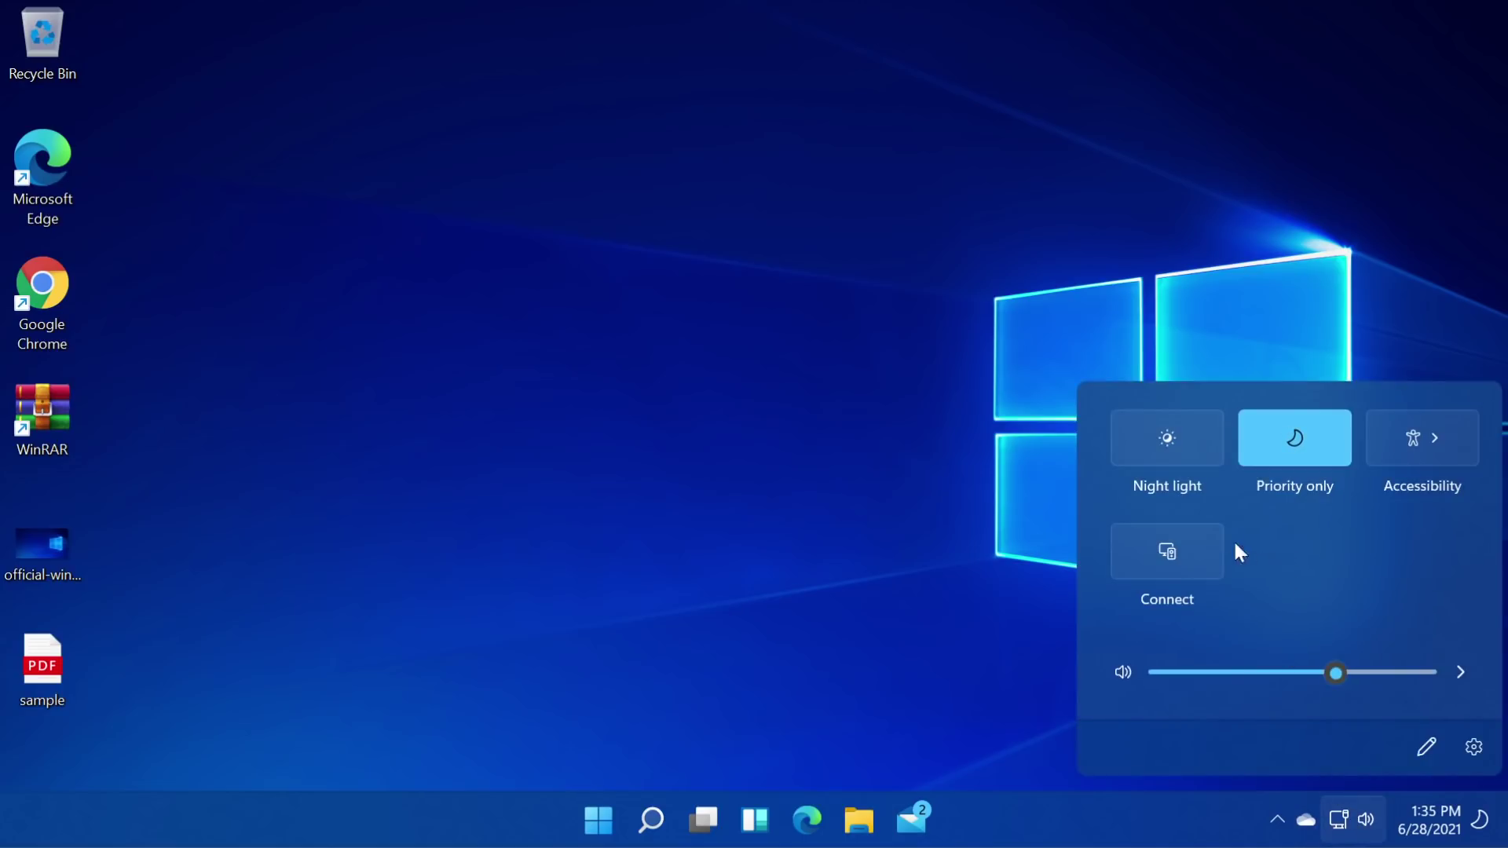
click(1186, 446)
click(1170, 470)
drag(1321, 683, 1334, 678)
scroll(1333, 677, up, 3)
Open and close the calendar panel, then bring up the taskbar's Taskbar settings option.
click(1430, 820)
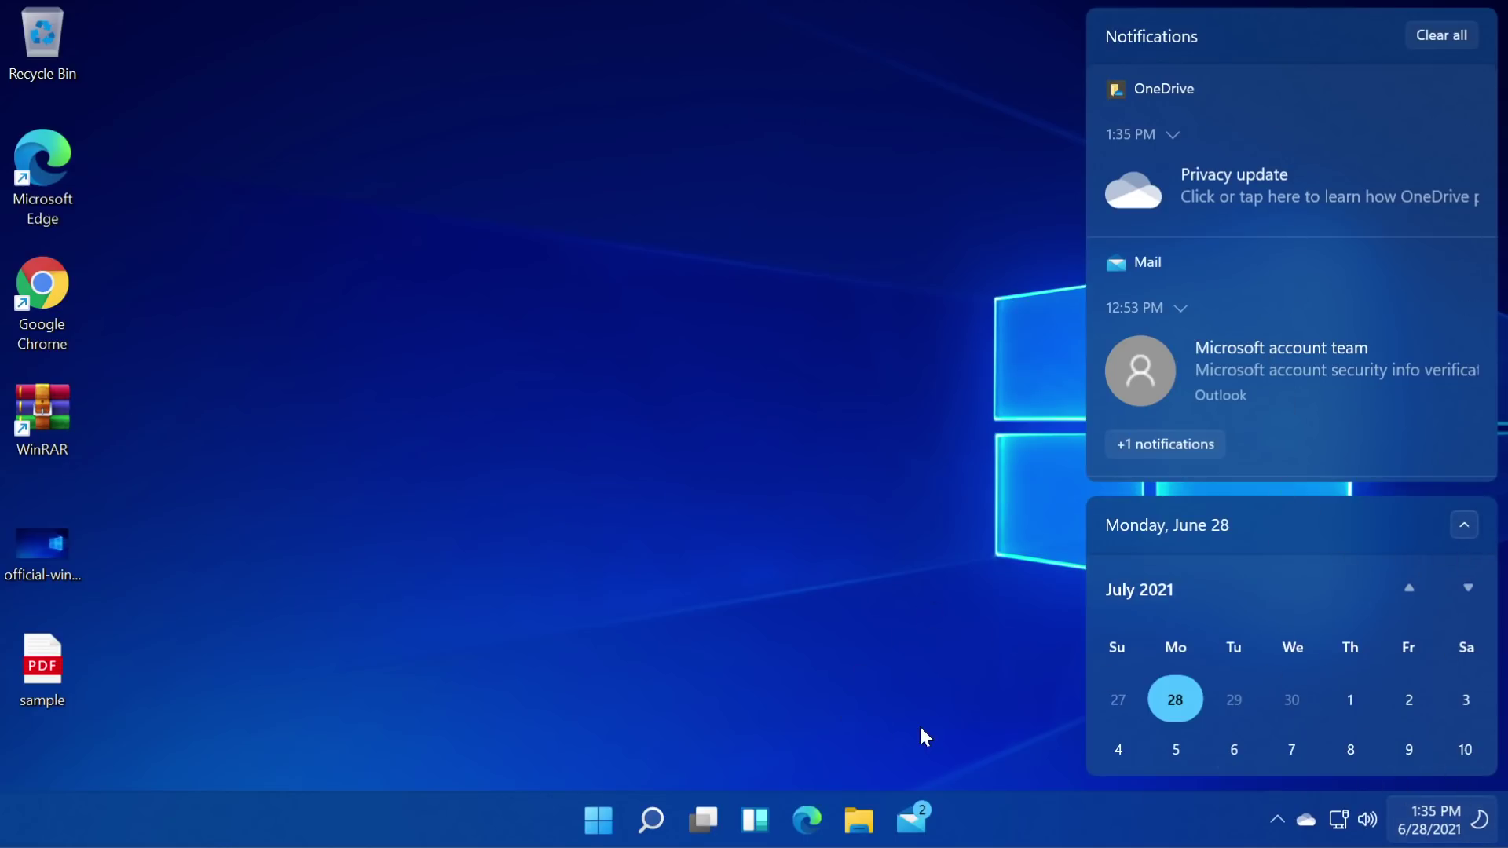
click(1044, 812)
right_click(1044, 812)
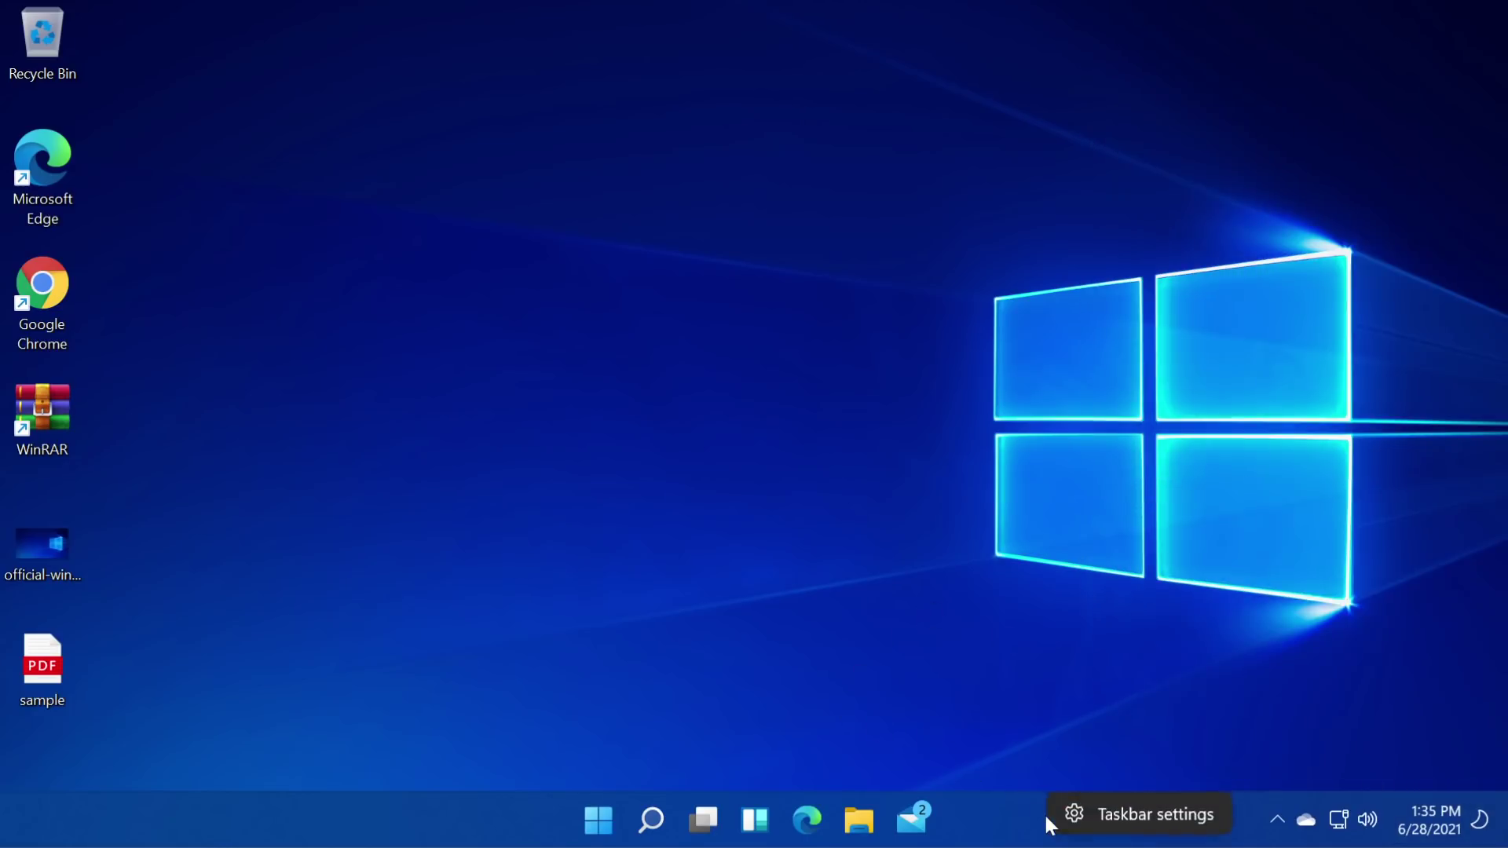
Open Taskbar settings and turn the taskbar Search icon off.
click(1085, 815)
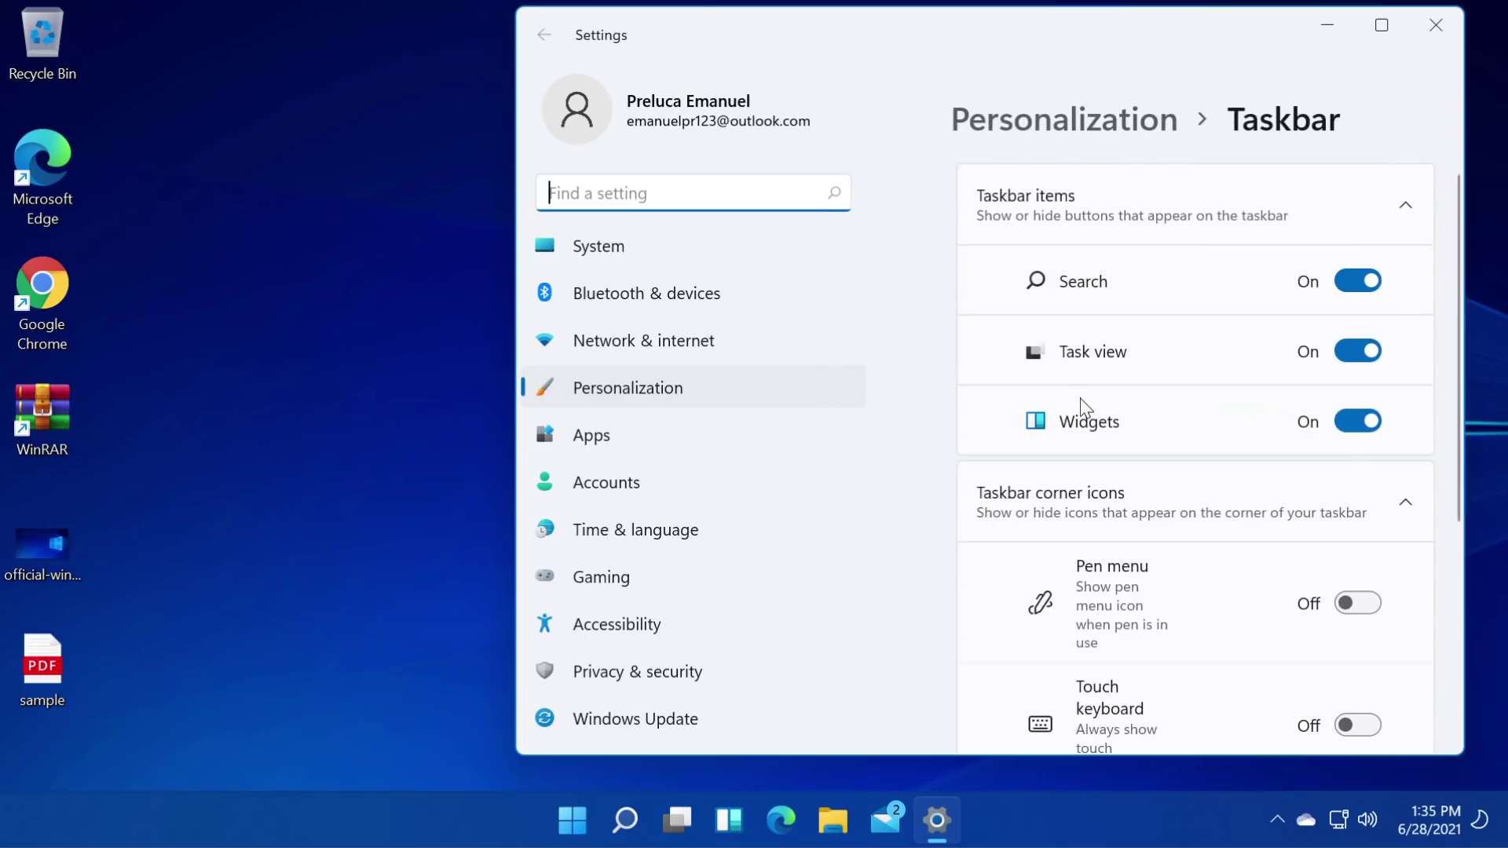
click(792, 68)
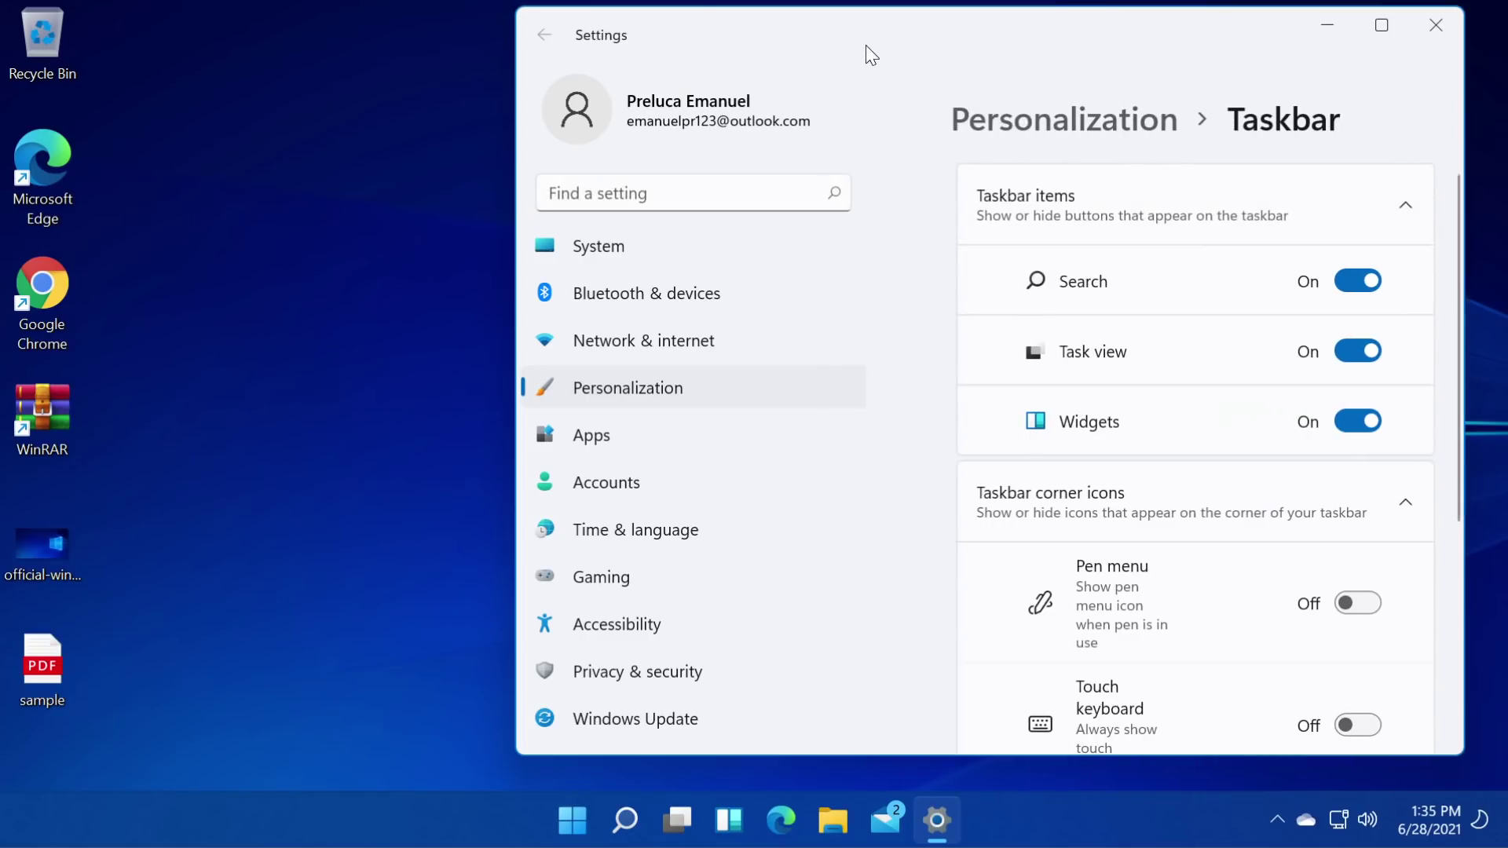
drag(953, 38, 718, 47)
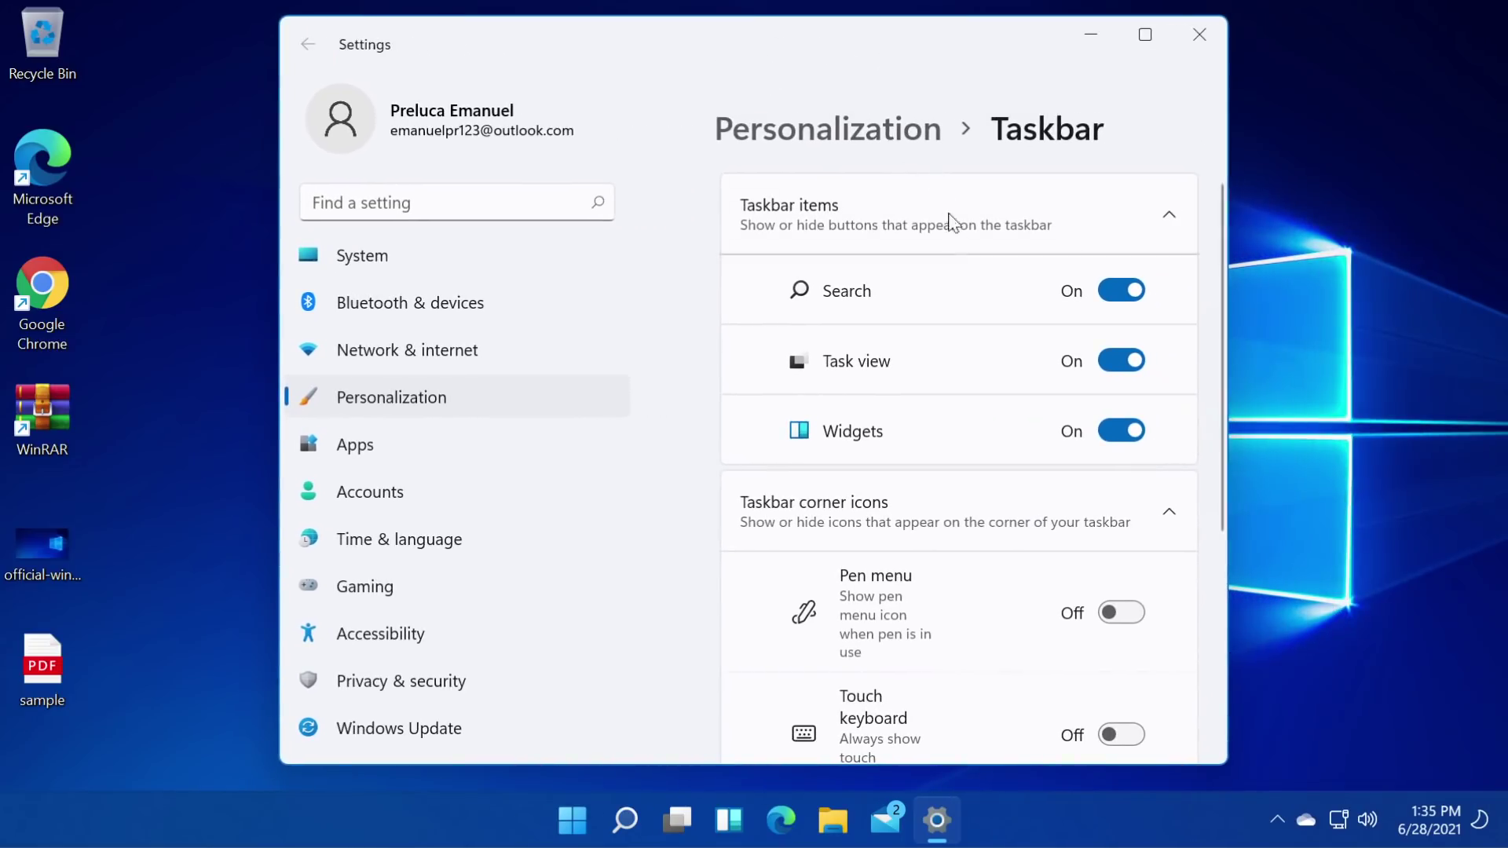
scroll(948, 314, down, 5)
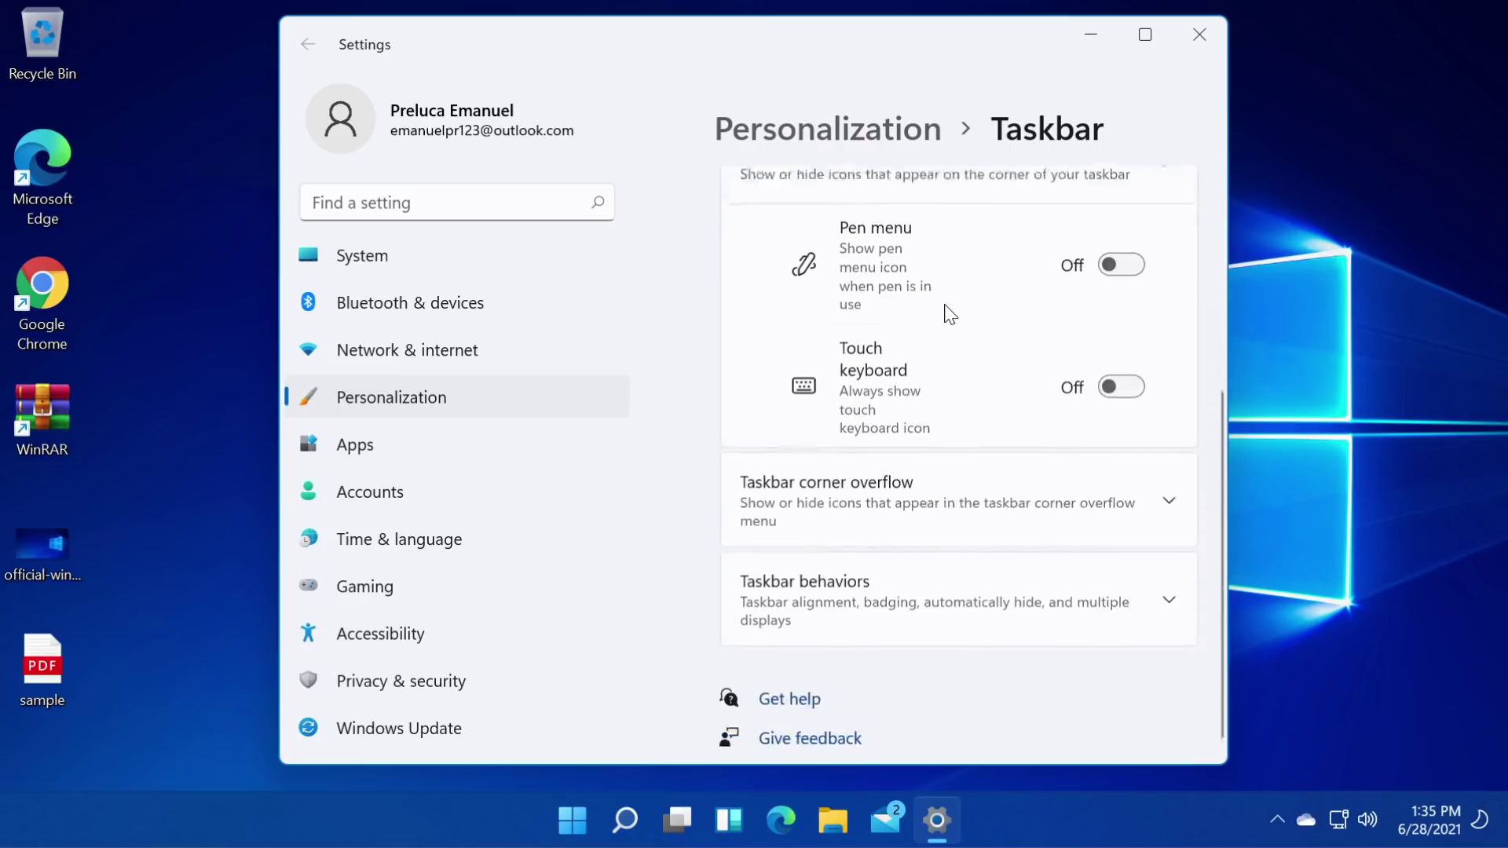
scroll(951, 314, up, 5)
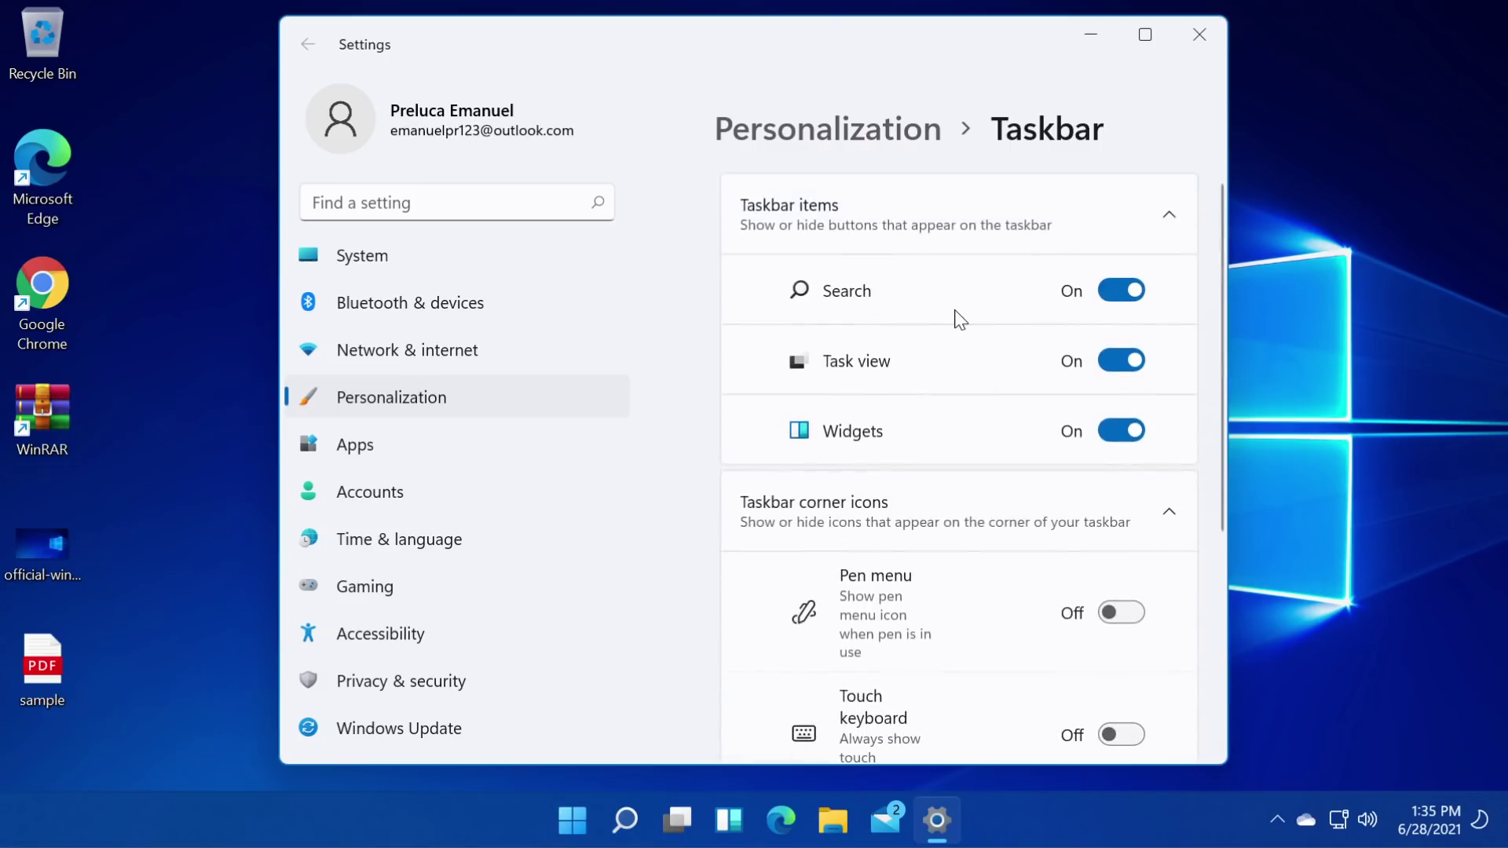
click(1127, 292)
click(1125, 294)
click(1118, 292)
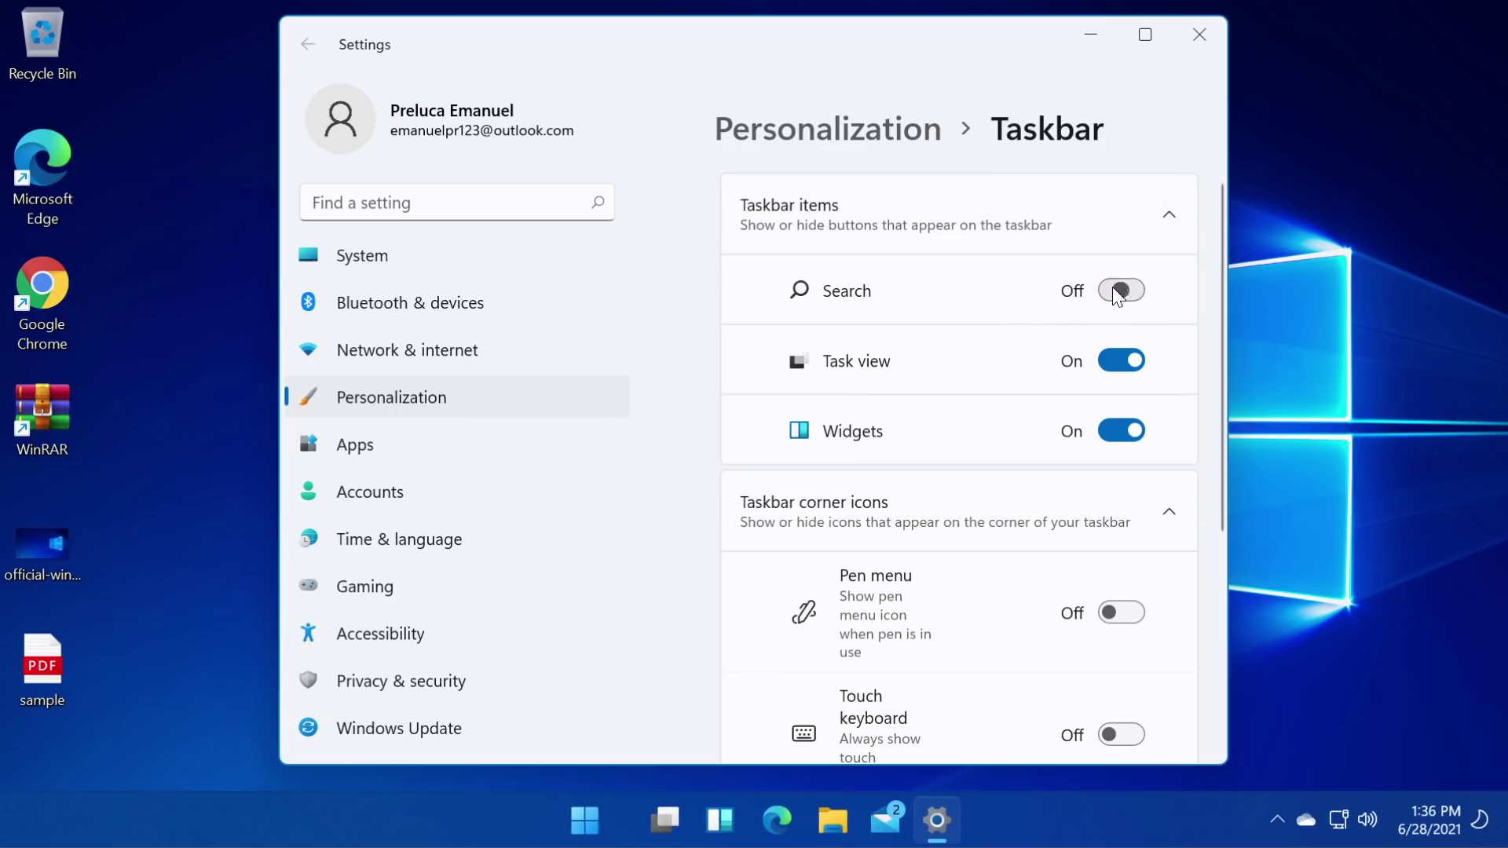
scroll(881, 369, down, 5)
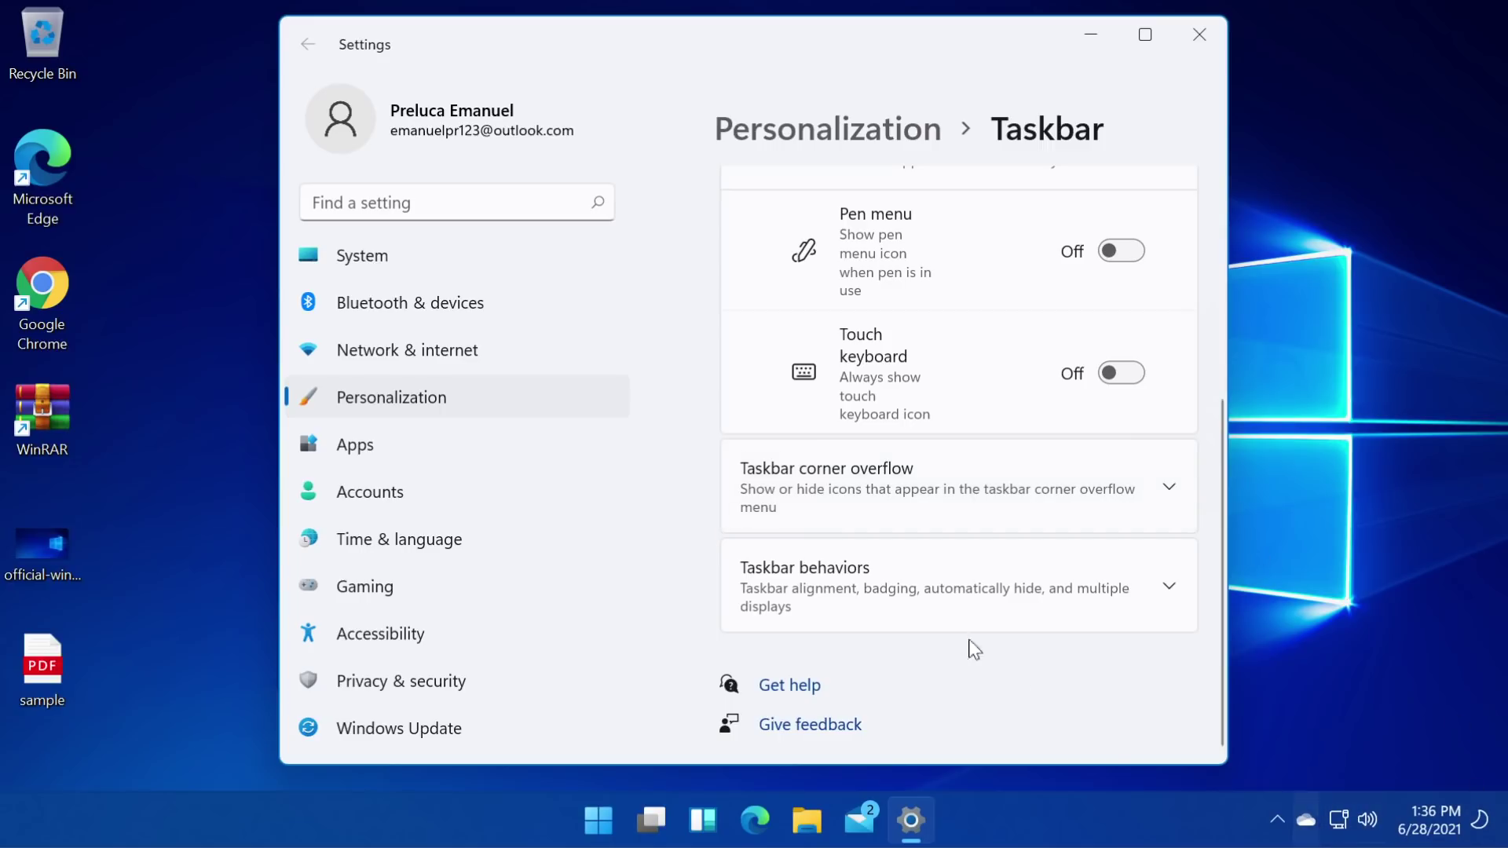
In Taskbar behaviors, try Left alignment, return to Center, and test the show-desktop corner.
click(932, 603)
scroll(911, 597, down, 2)
click(1053, 402)
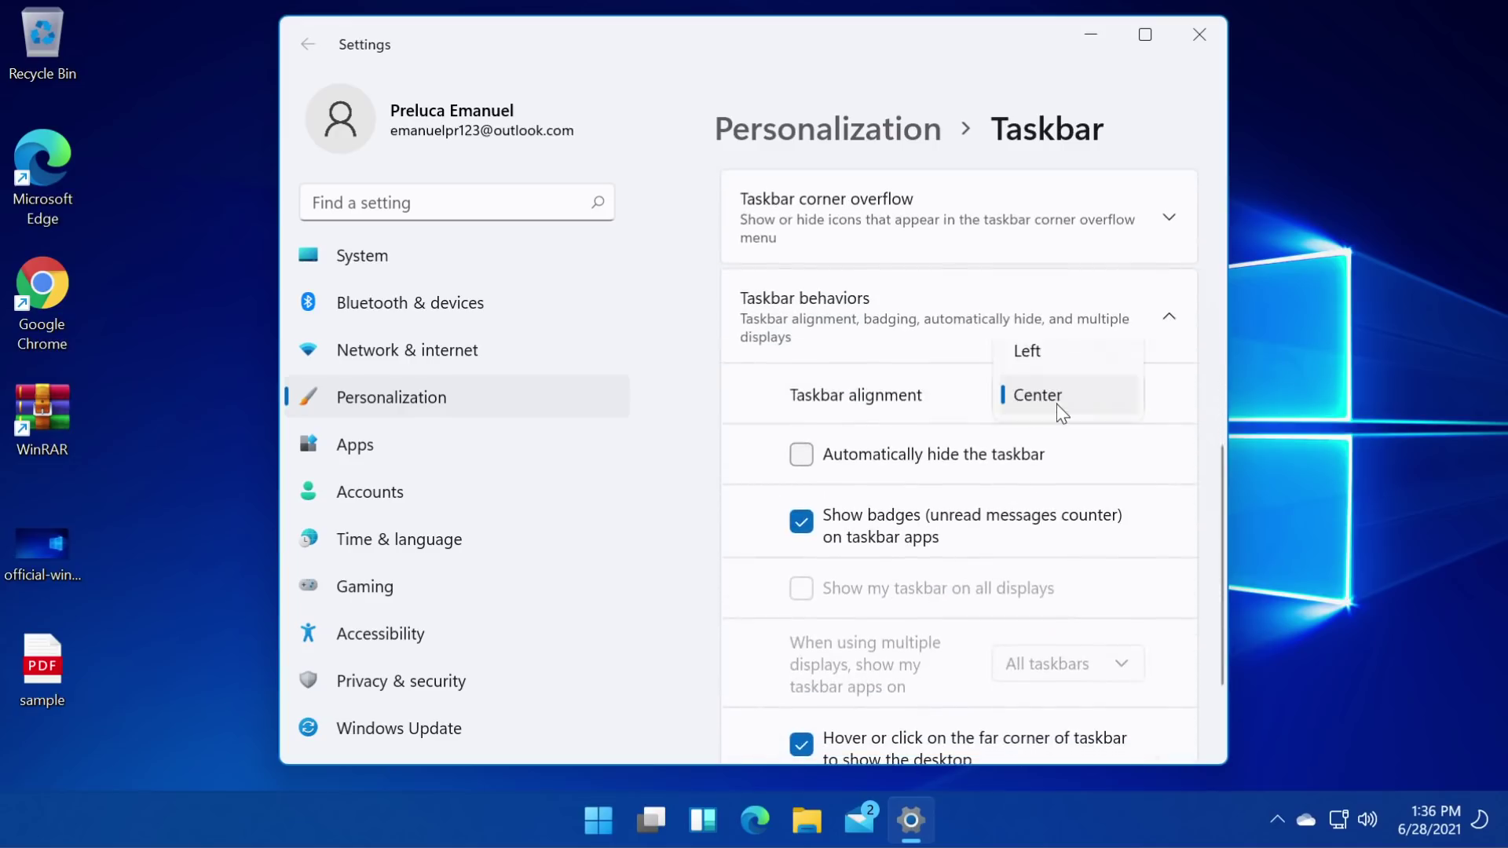
click(1042, 351)
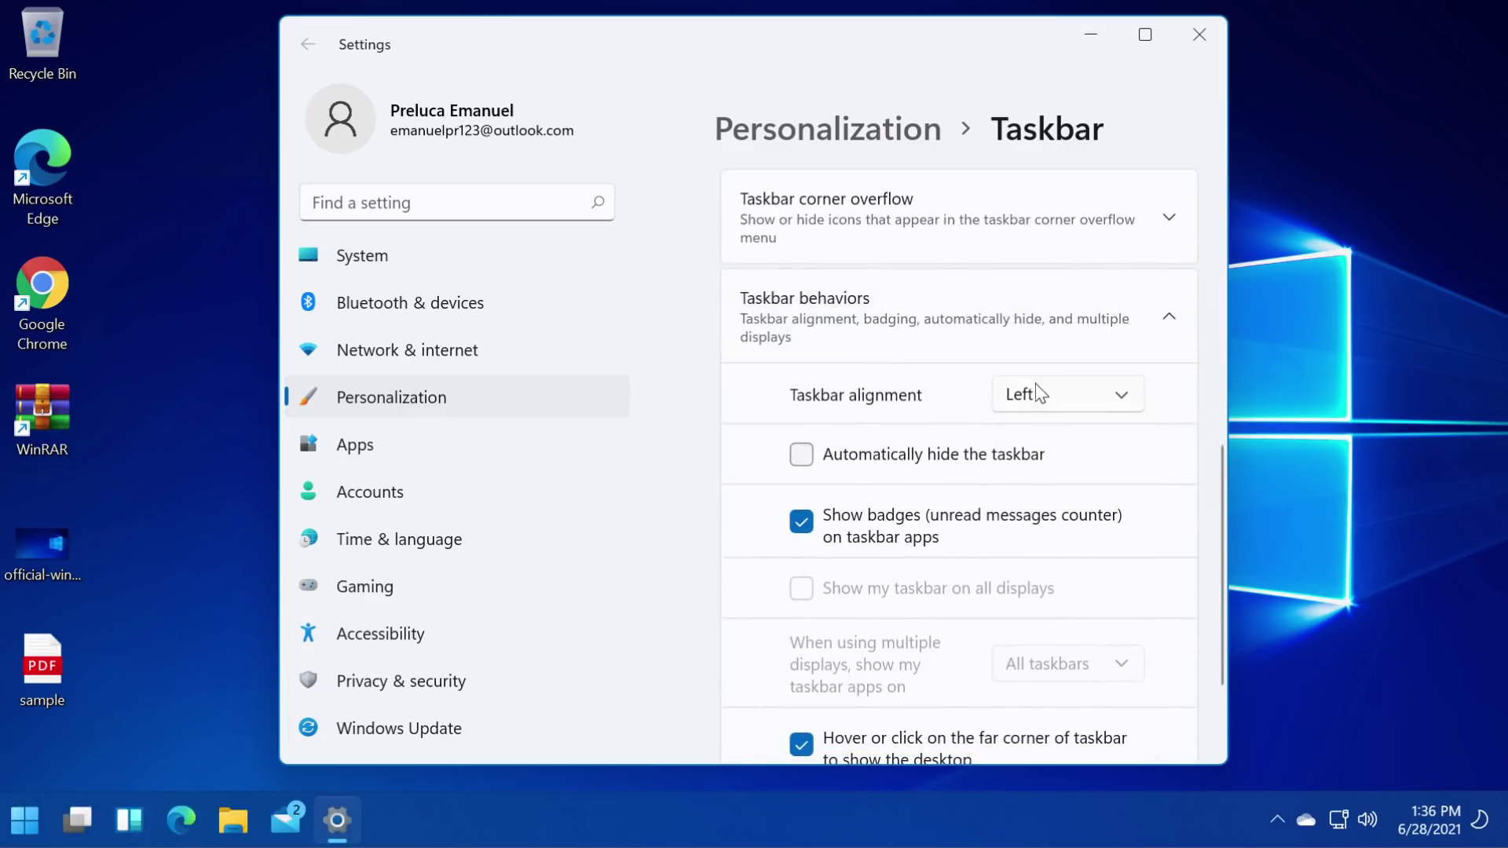
click(1037, 393)
click(1030, 437)
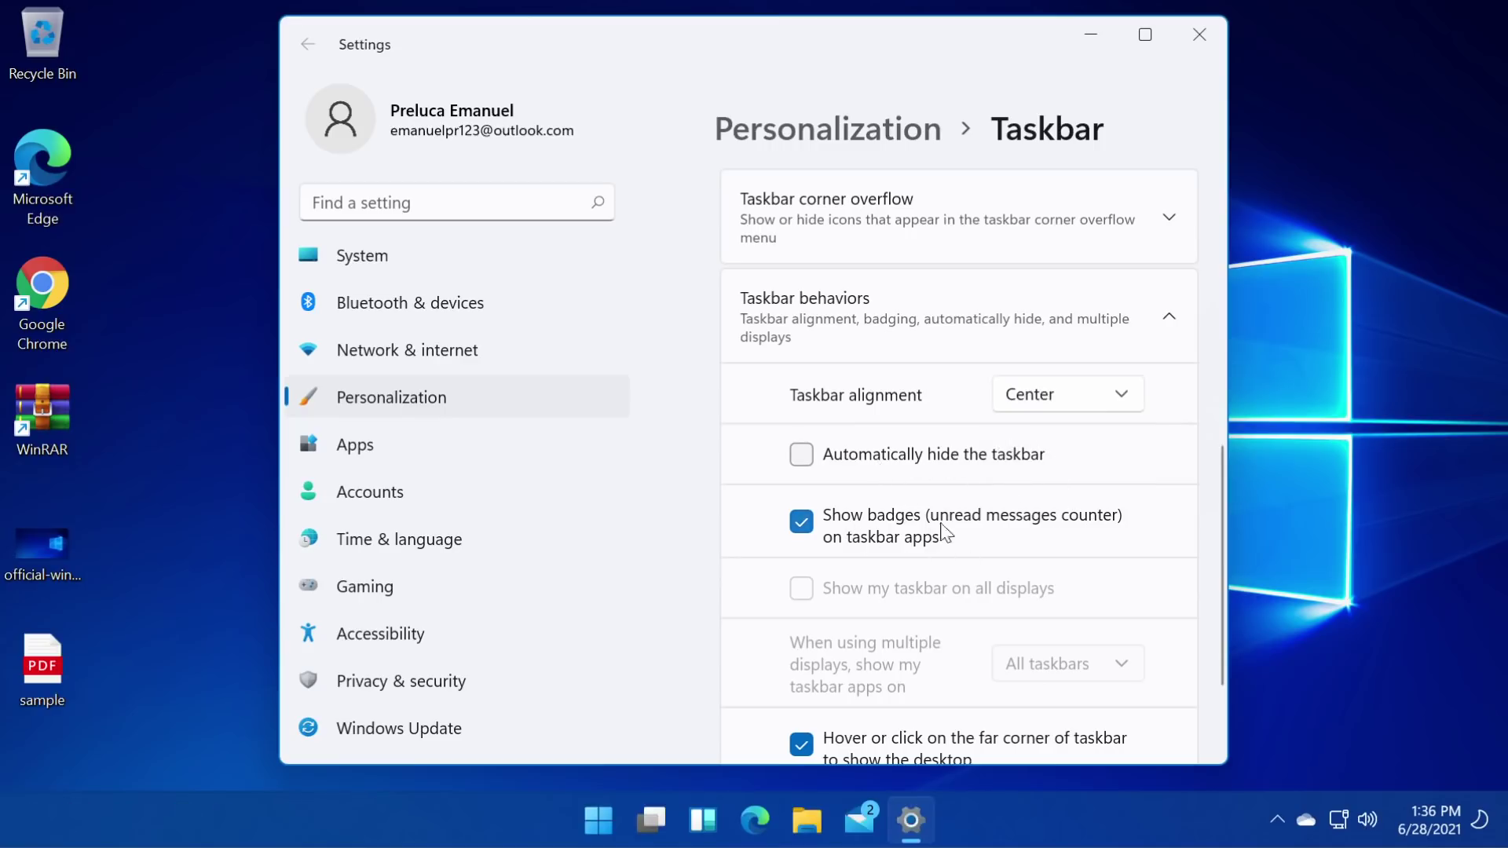
scroll(901, 520, down, 1)
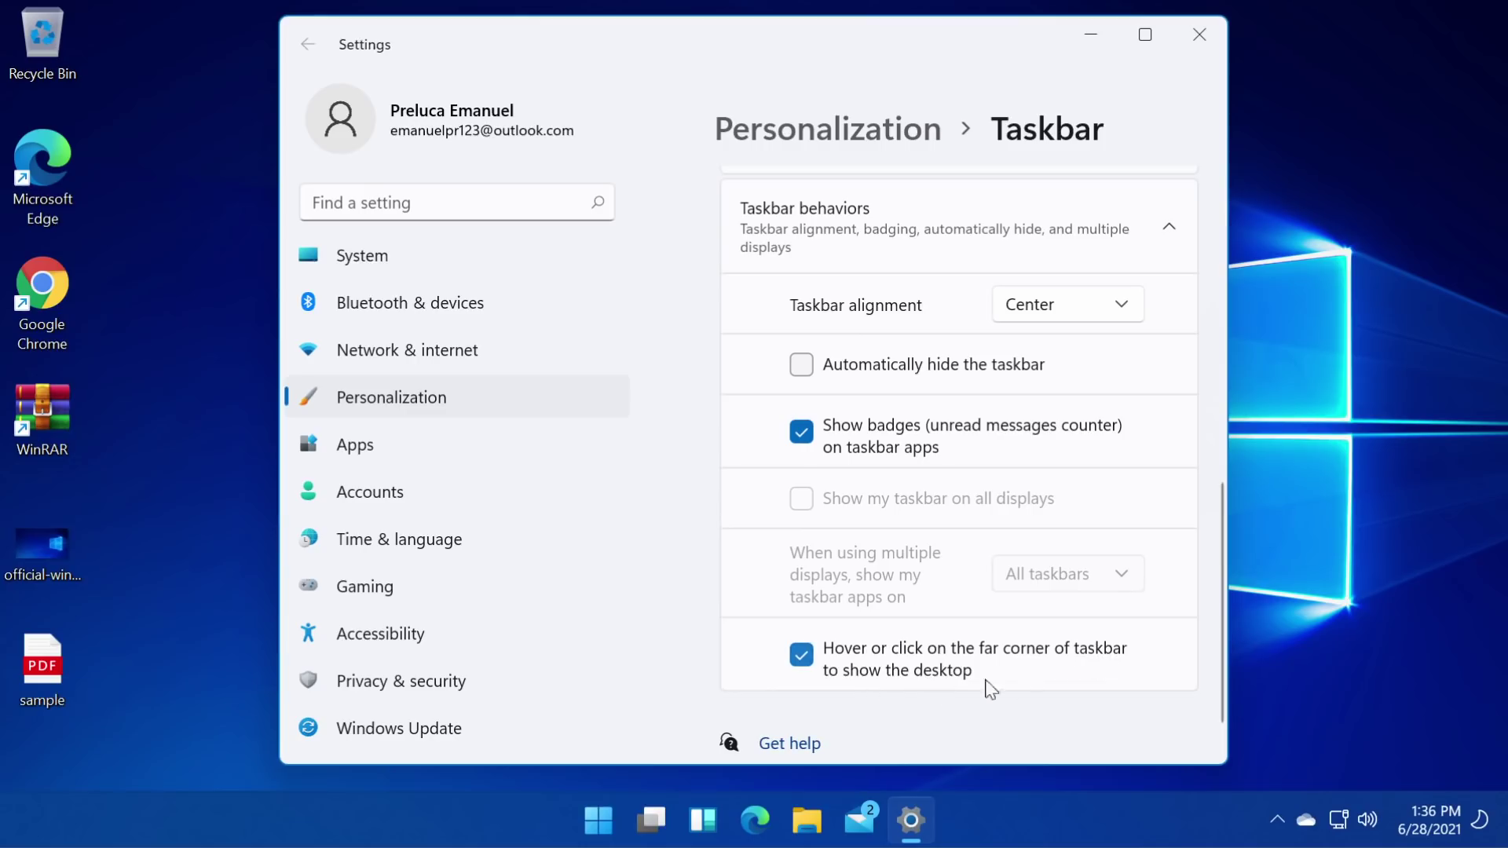
click(1504, 825)
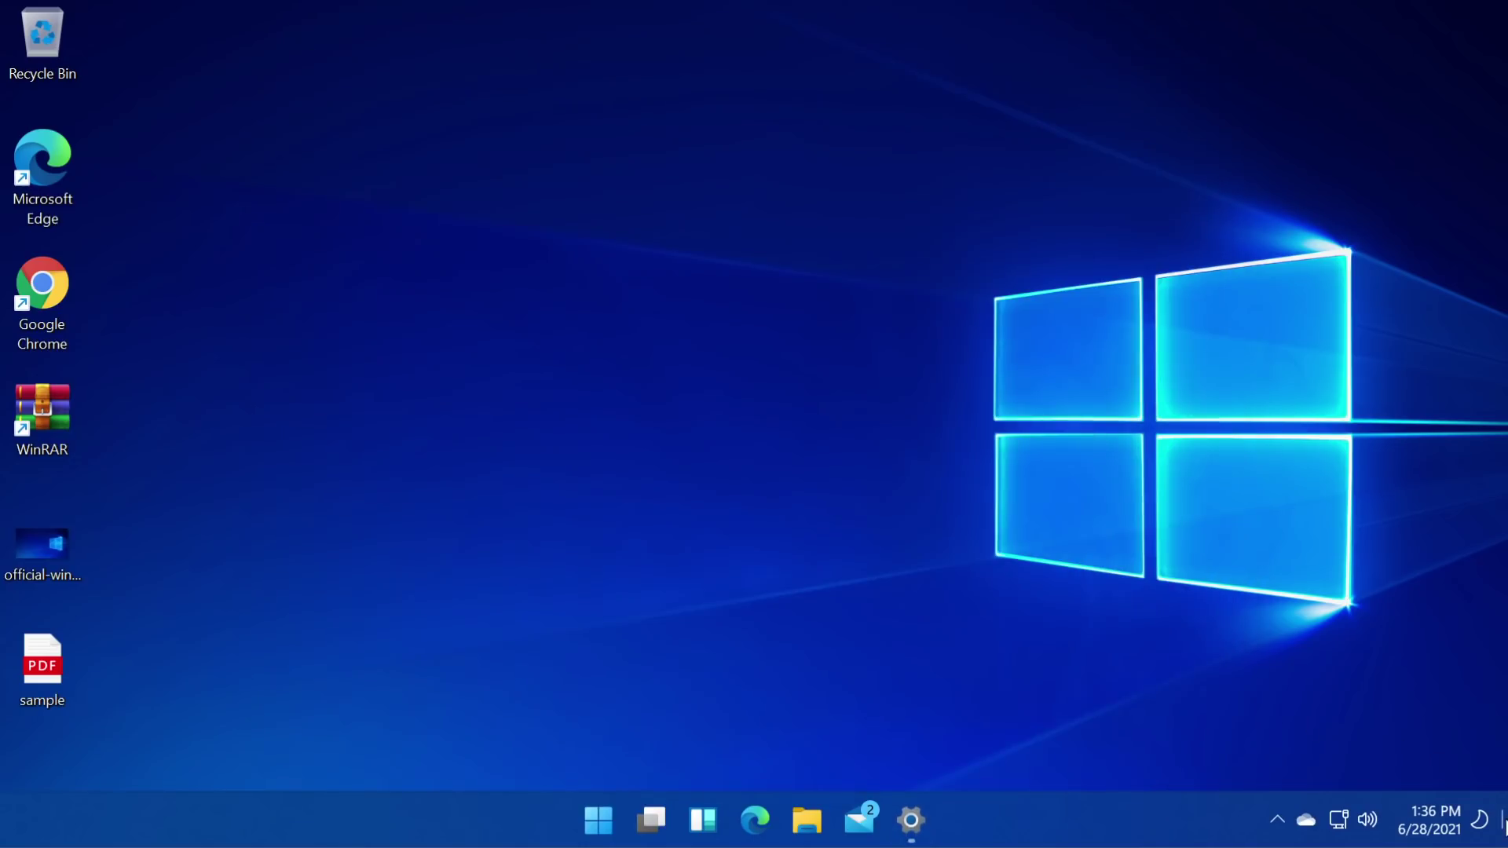
click(1504, 825)
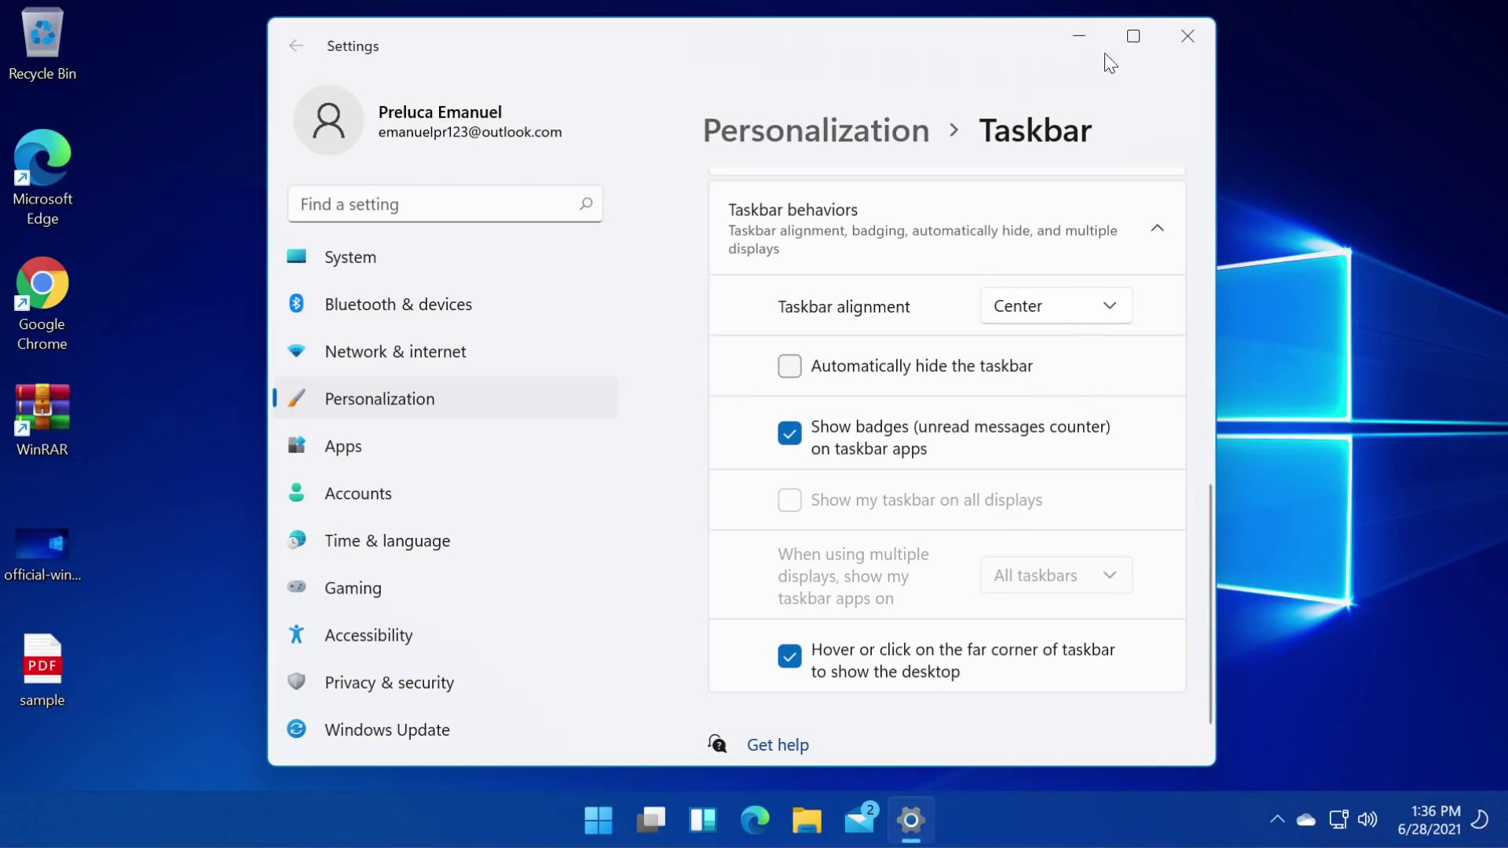
Close Settings and launch Microsoft Store by searching Start for 'store'.
click(1199, 35)
key(super)
text(store)
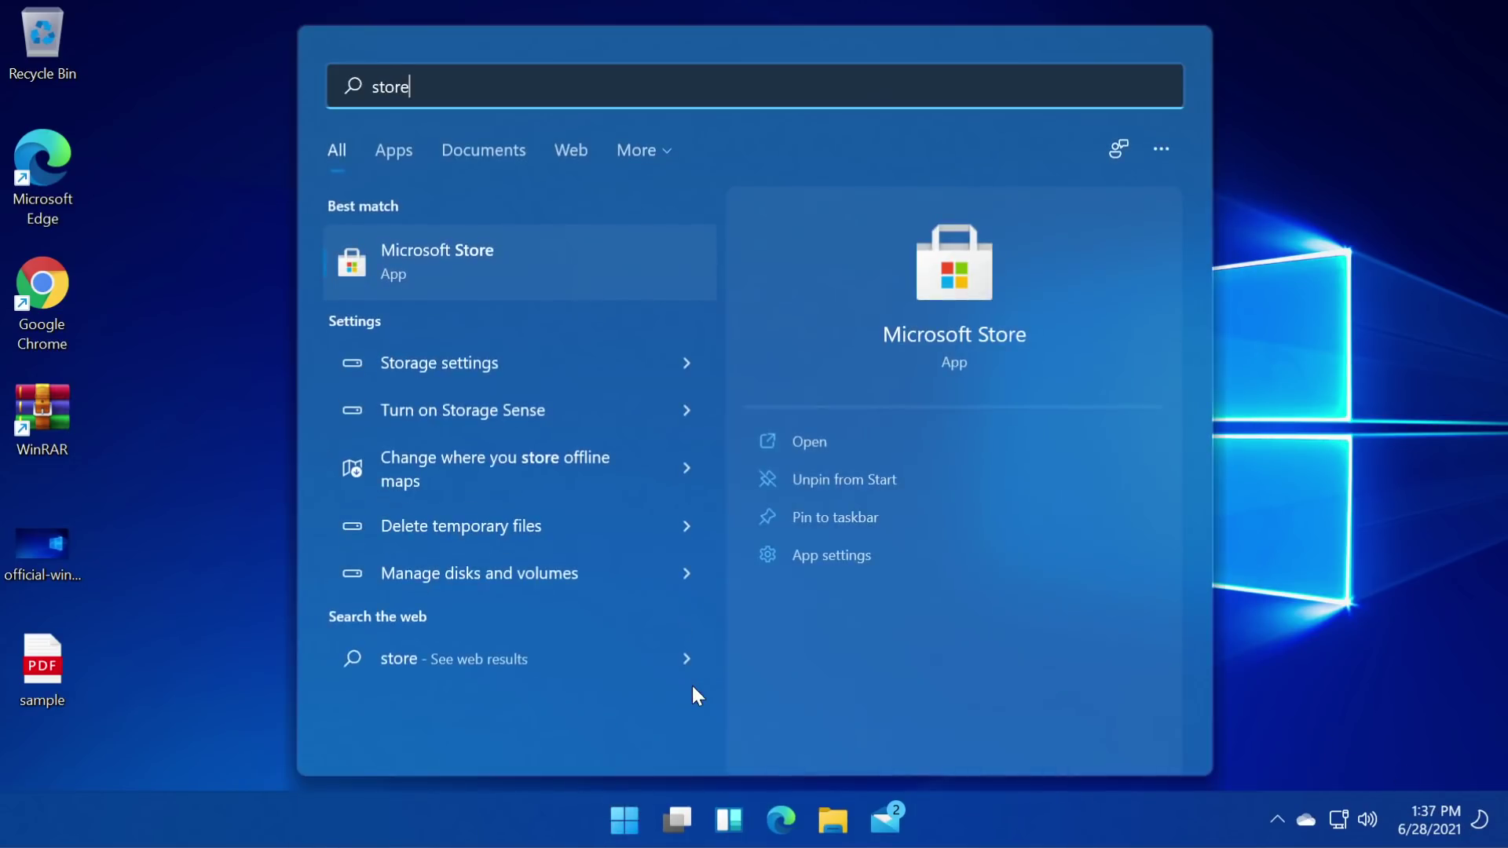
key(Return)
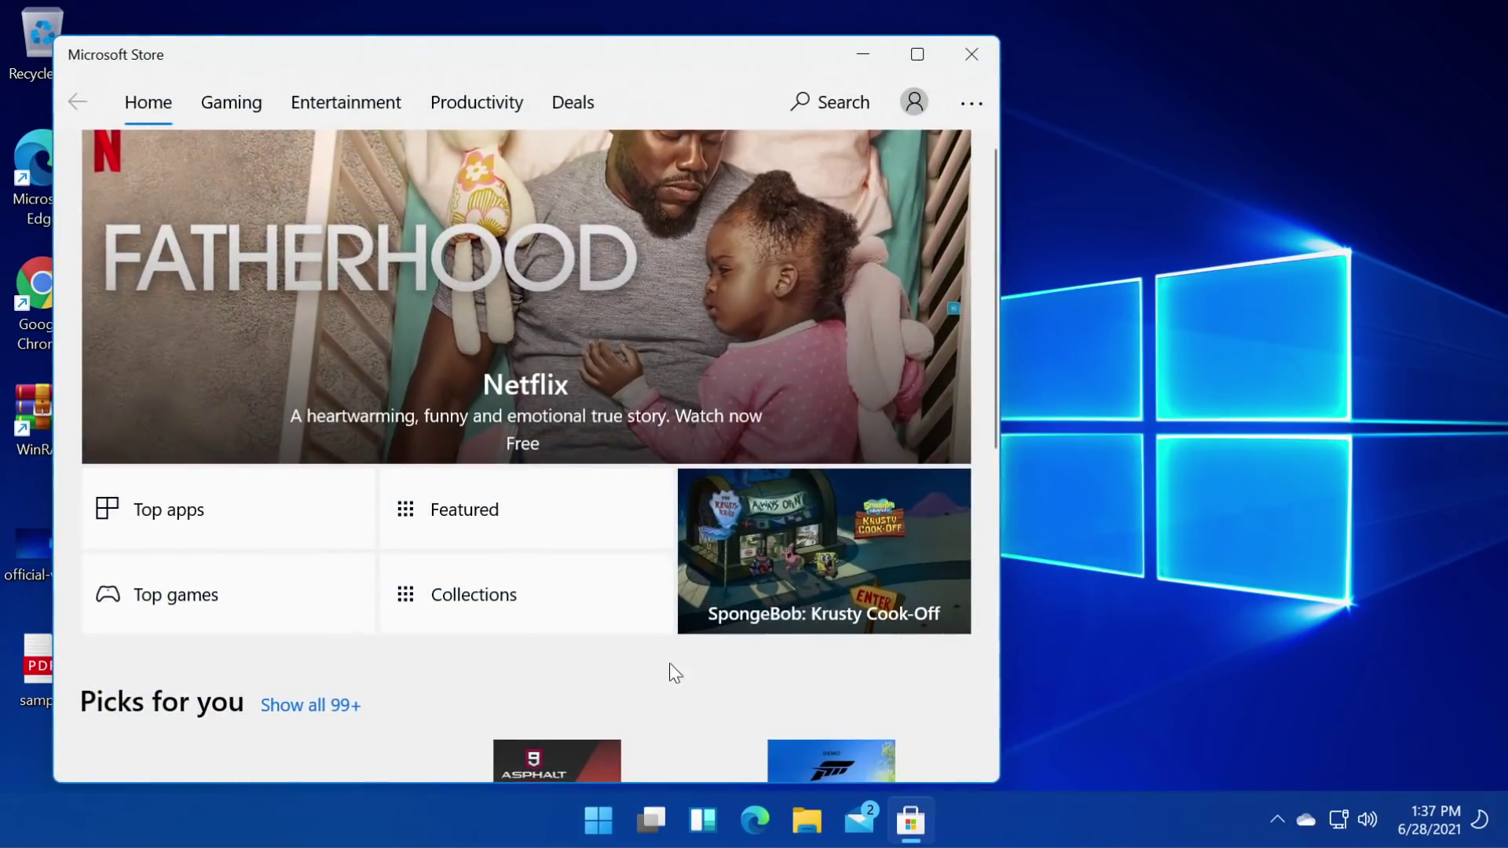
drag(561, 53, 600, 50)
click(911, 95)
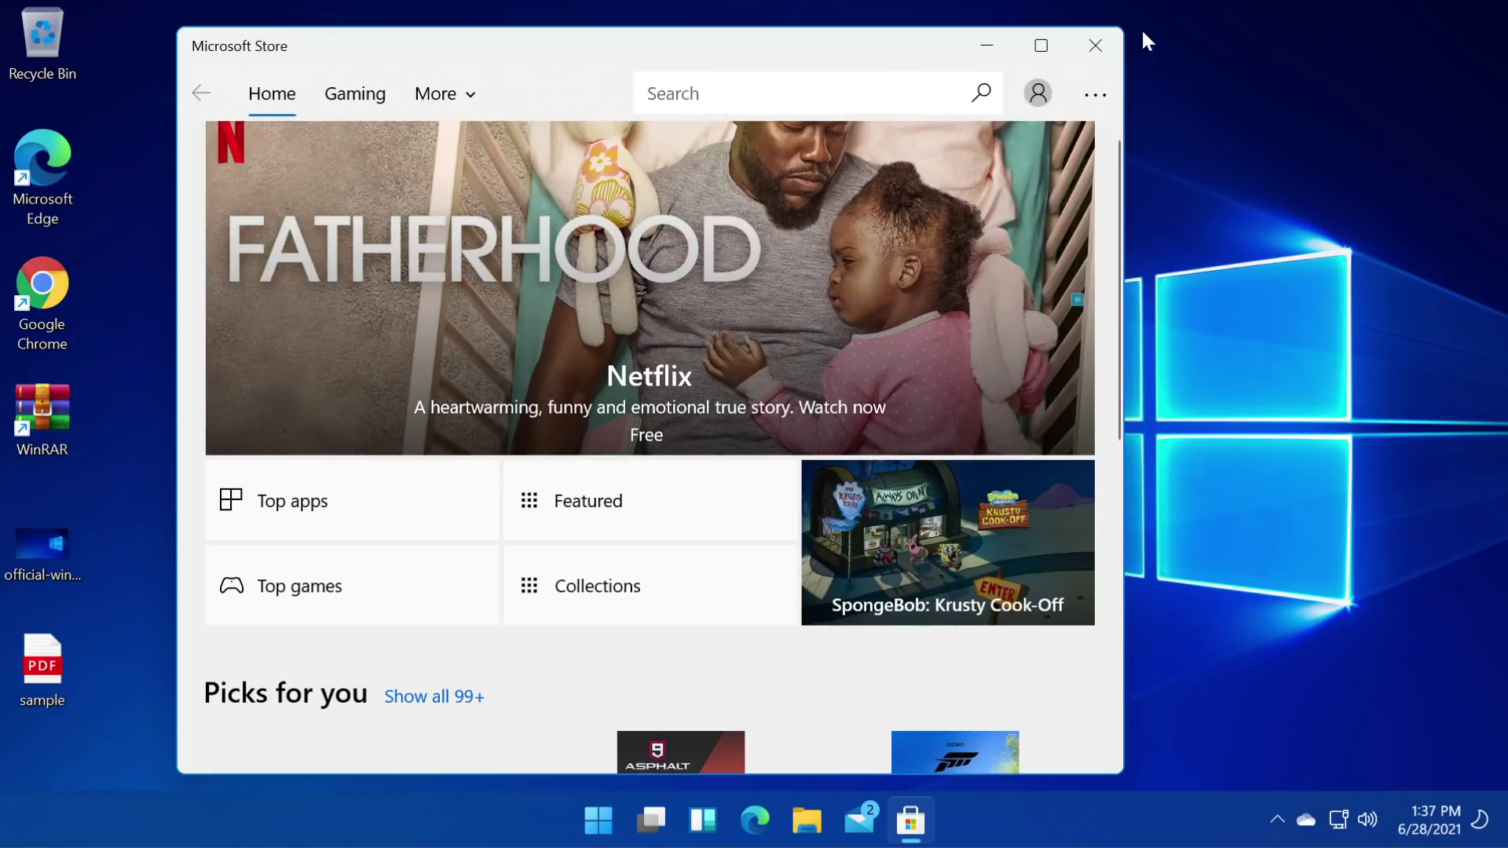
Snap the Store window into the bottom-right quarter, pull it back out, and close it.
mouse_move(1051, 61)
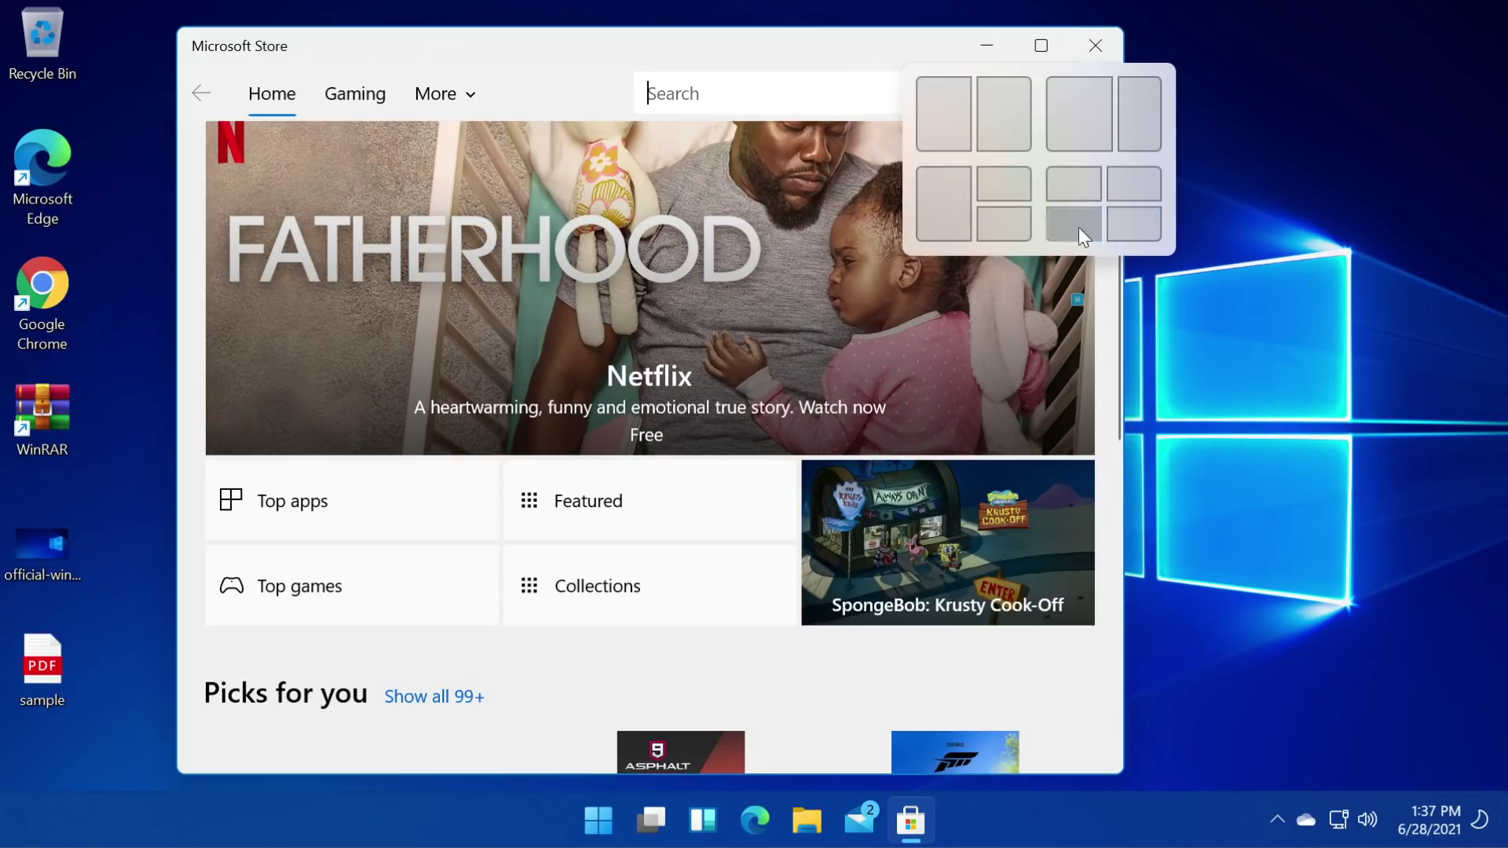
click(1131, 226)
drag(1246, 416, 957, 184)
click(1171, 118)
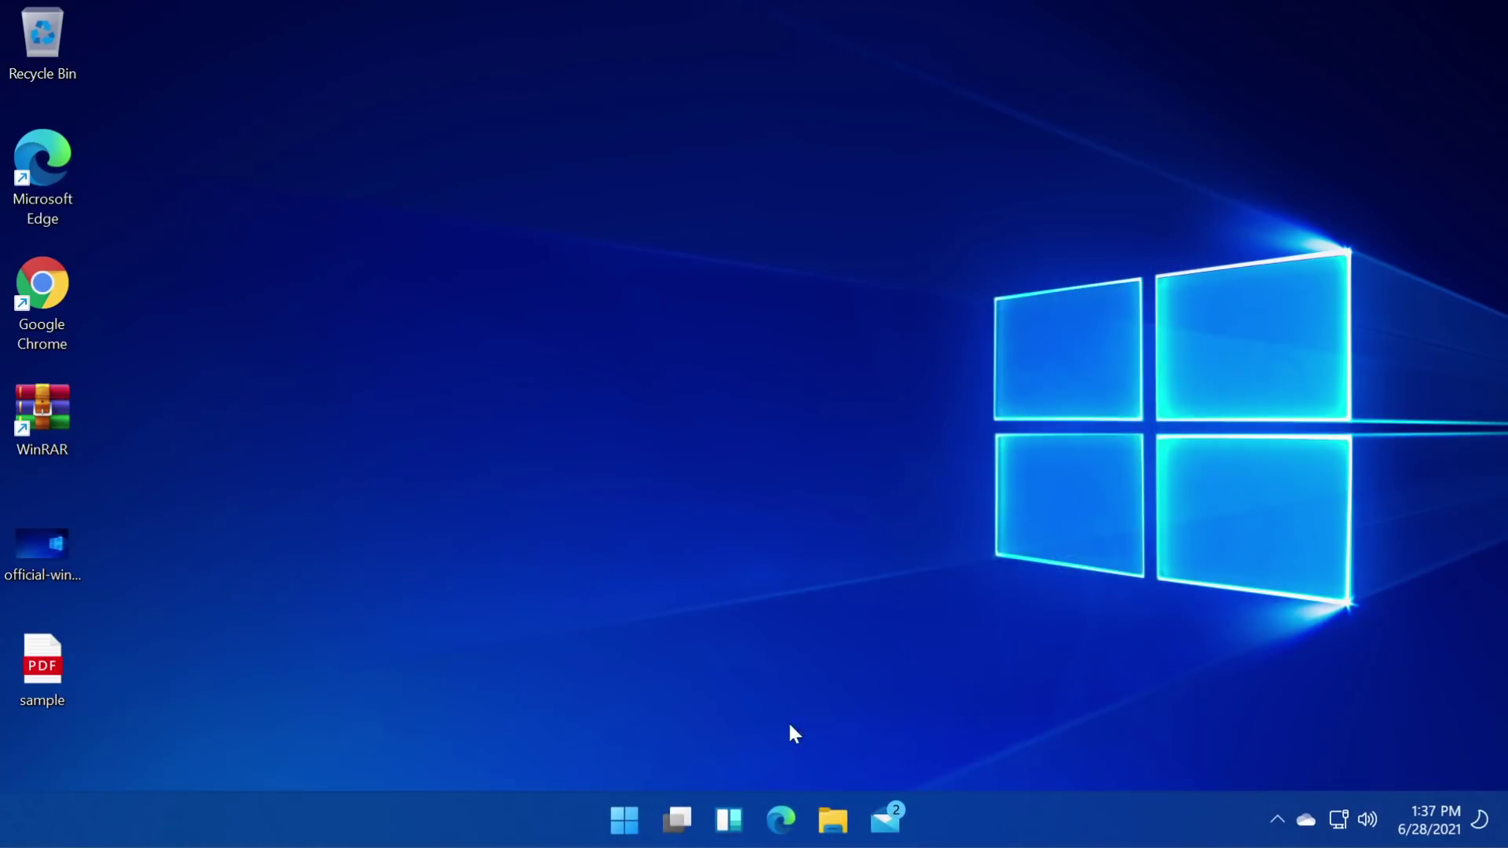
Launch Settings by searching Start for 'settings'.
key(super)
text(settings)
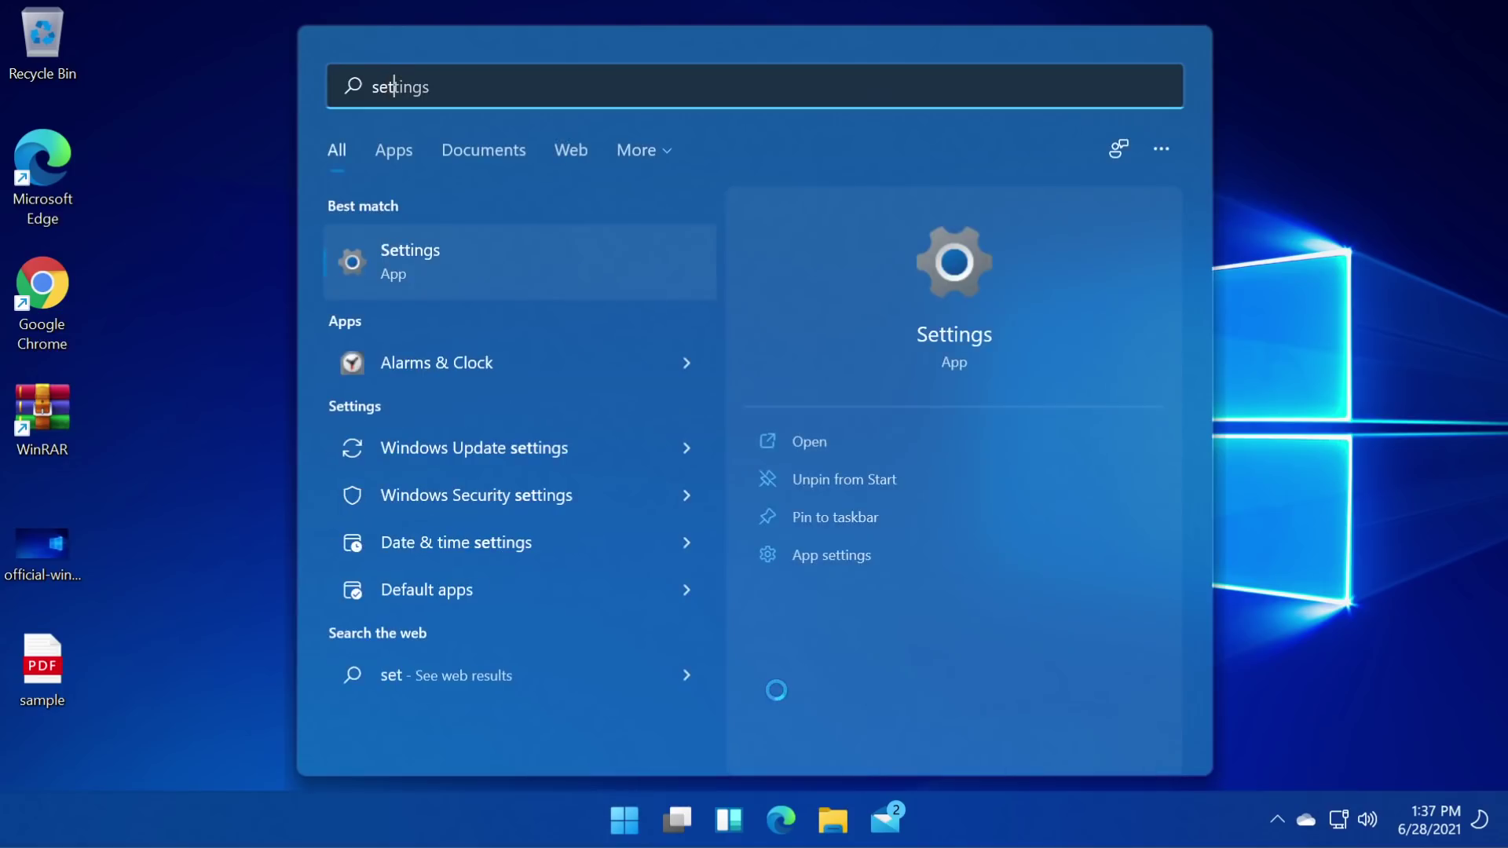
key(Return)
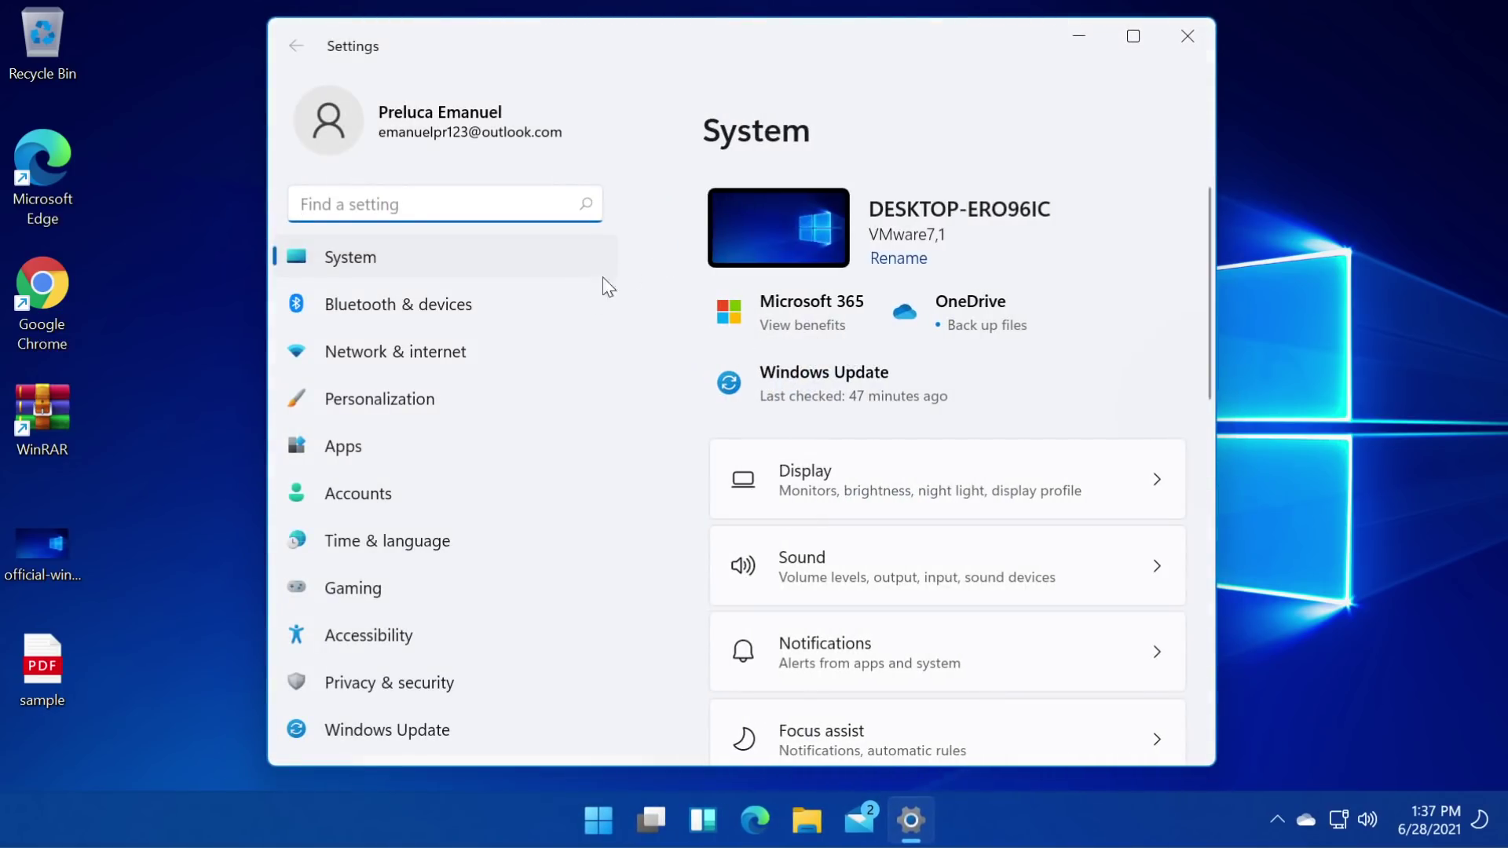
Visit the Accounts page, then return to System and scroll through its categories.
click(357, 494)
scroll(878, 424, down, 1)
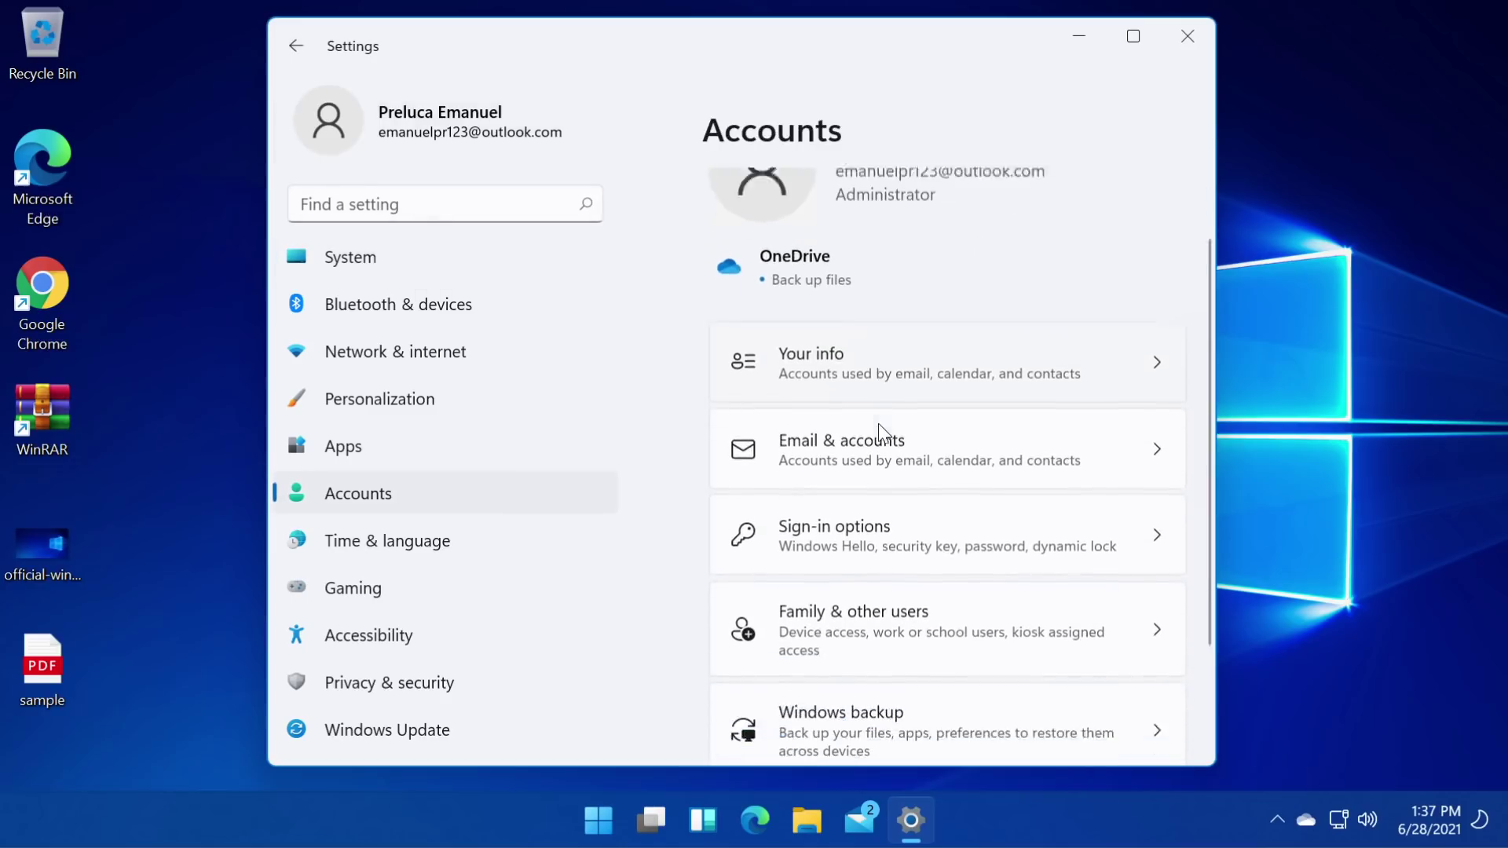
click(399, 260)
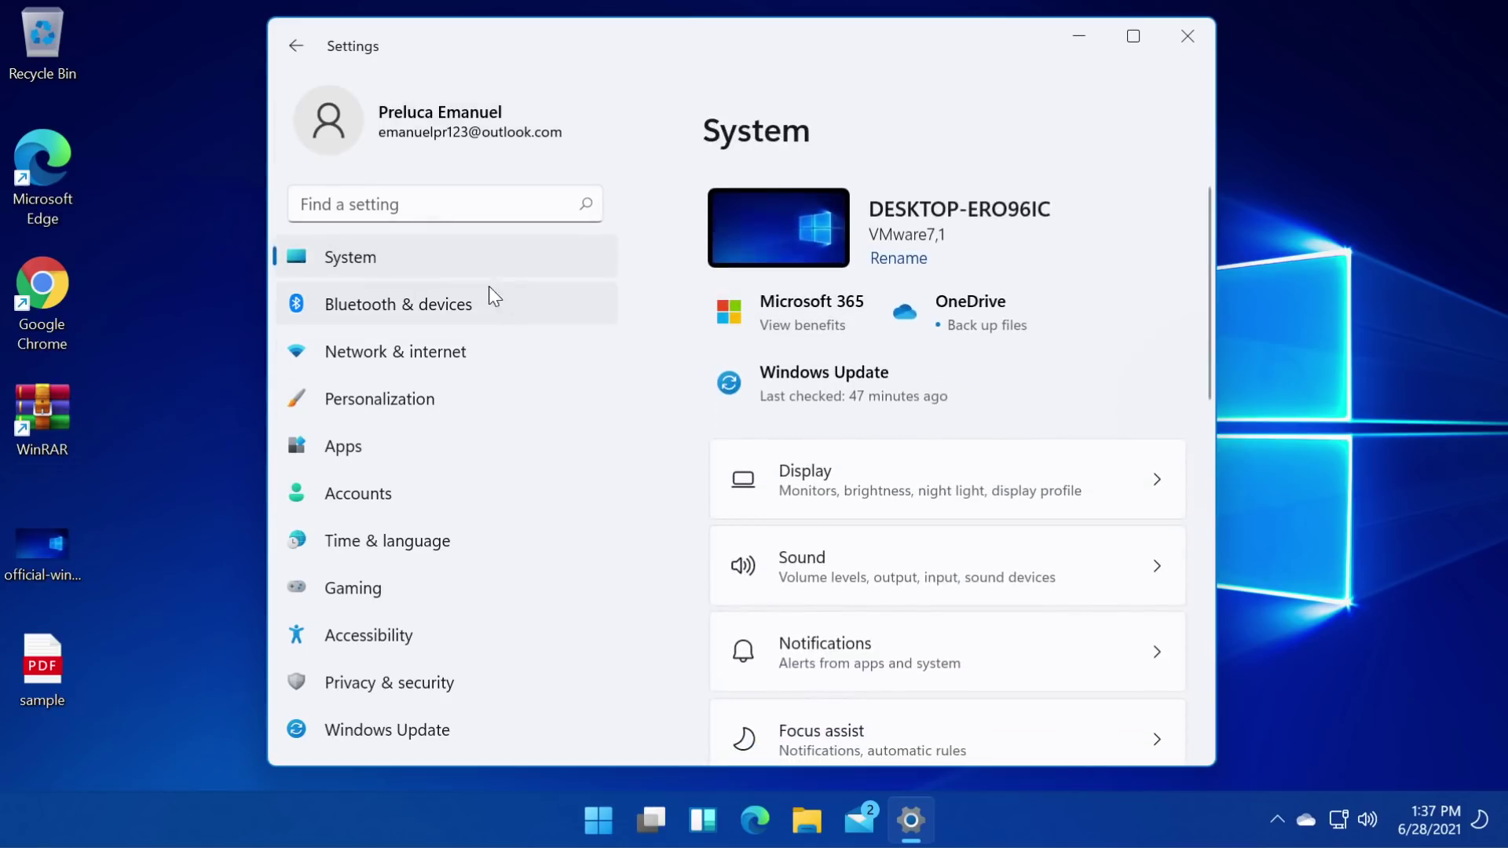
scroll(998, 403, down, 10)
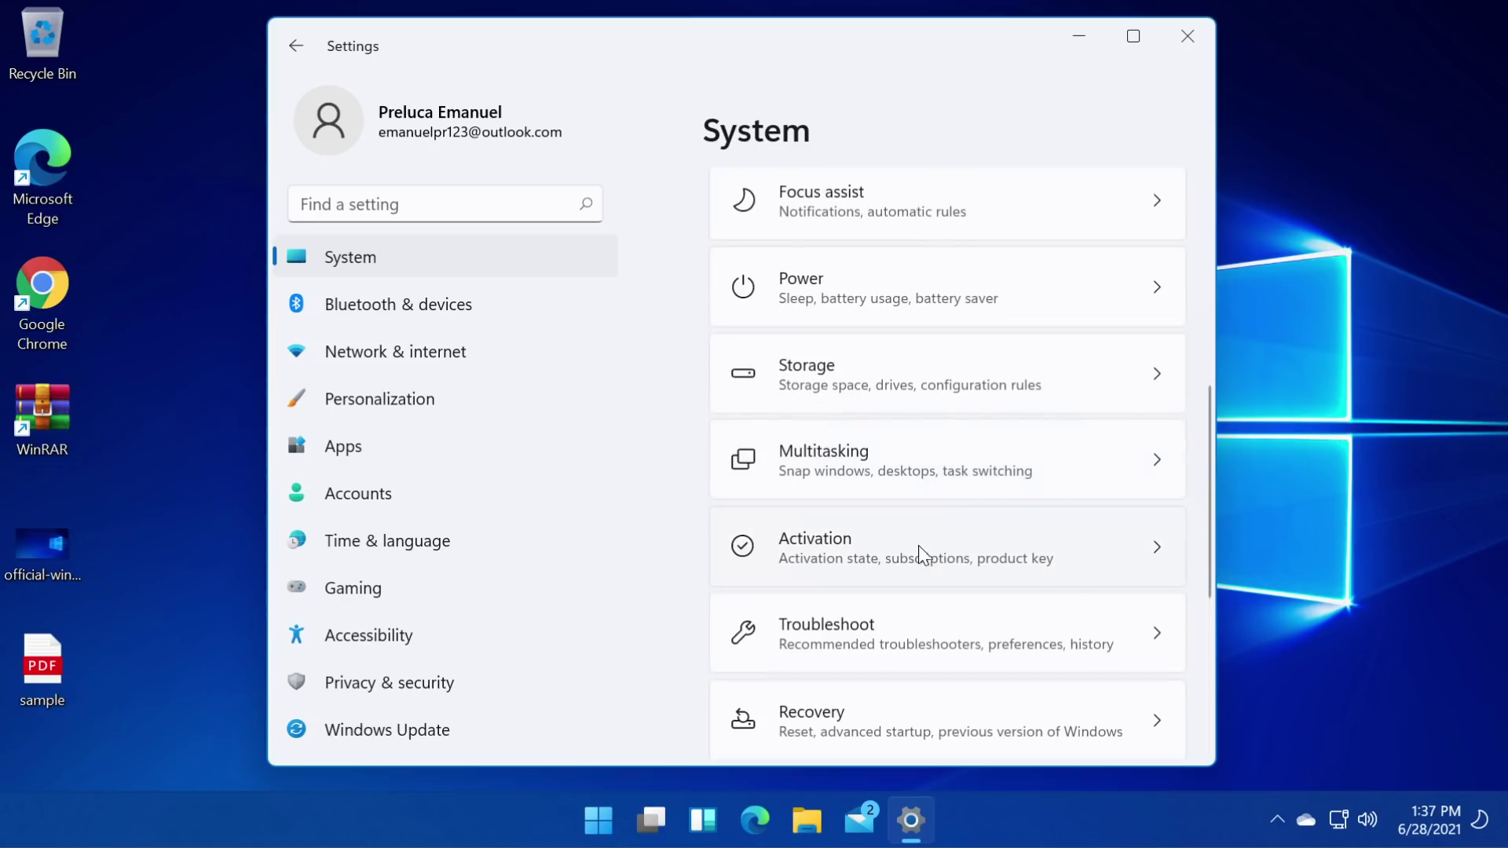
scroll(873, 440, up, 10)
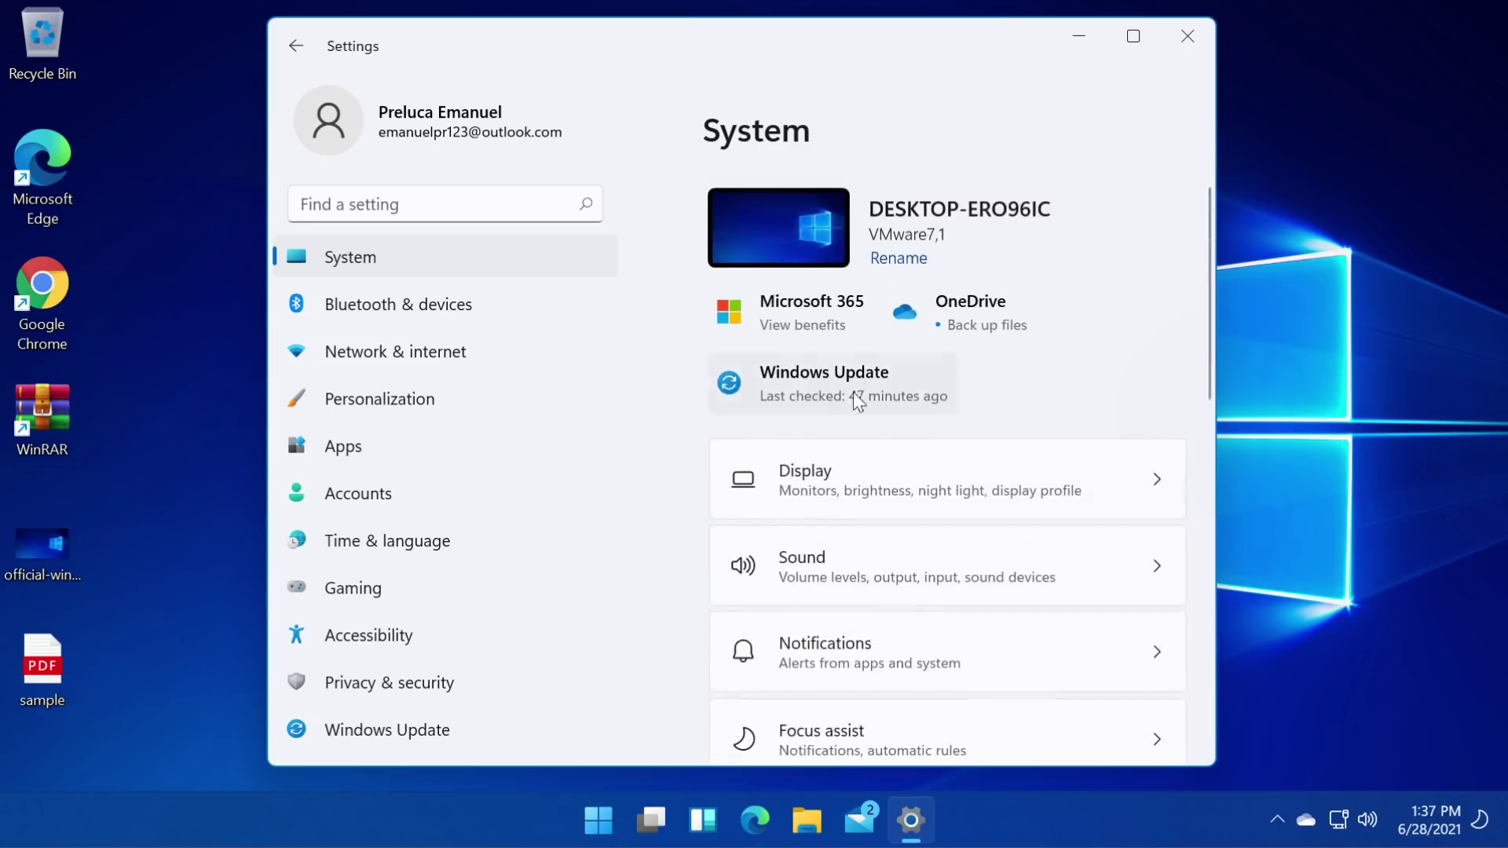
scroll(859, 400, down, 3)
scroll(863, 440, up, 2)
scroll(867, 397, down, 3)
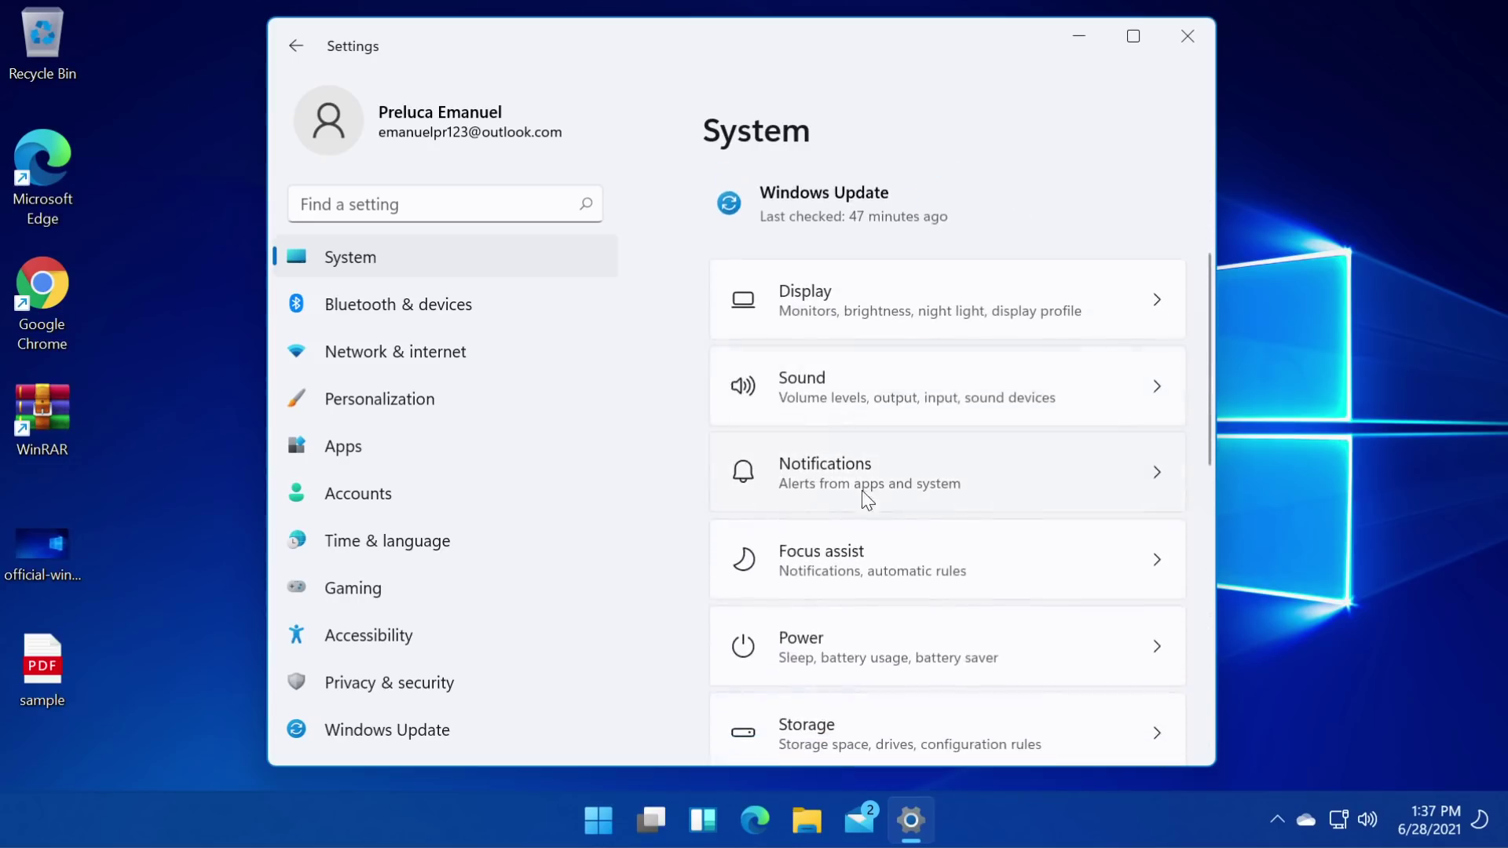
scroll(872, 506, down, 1)
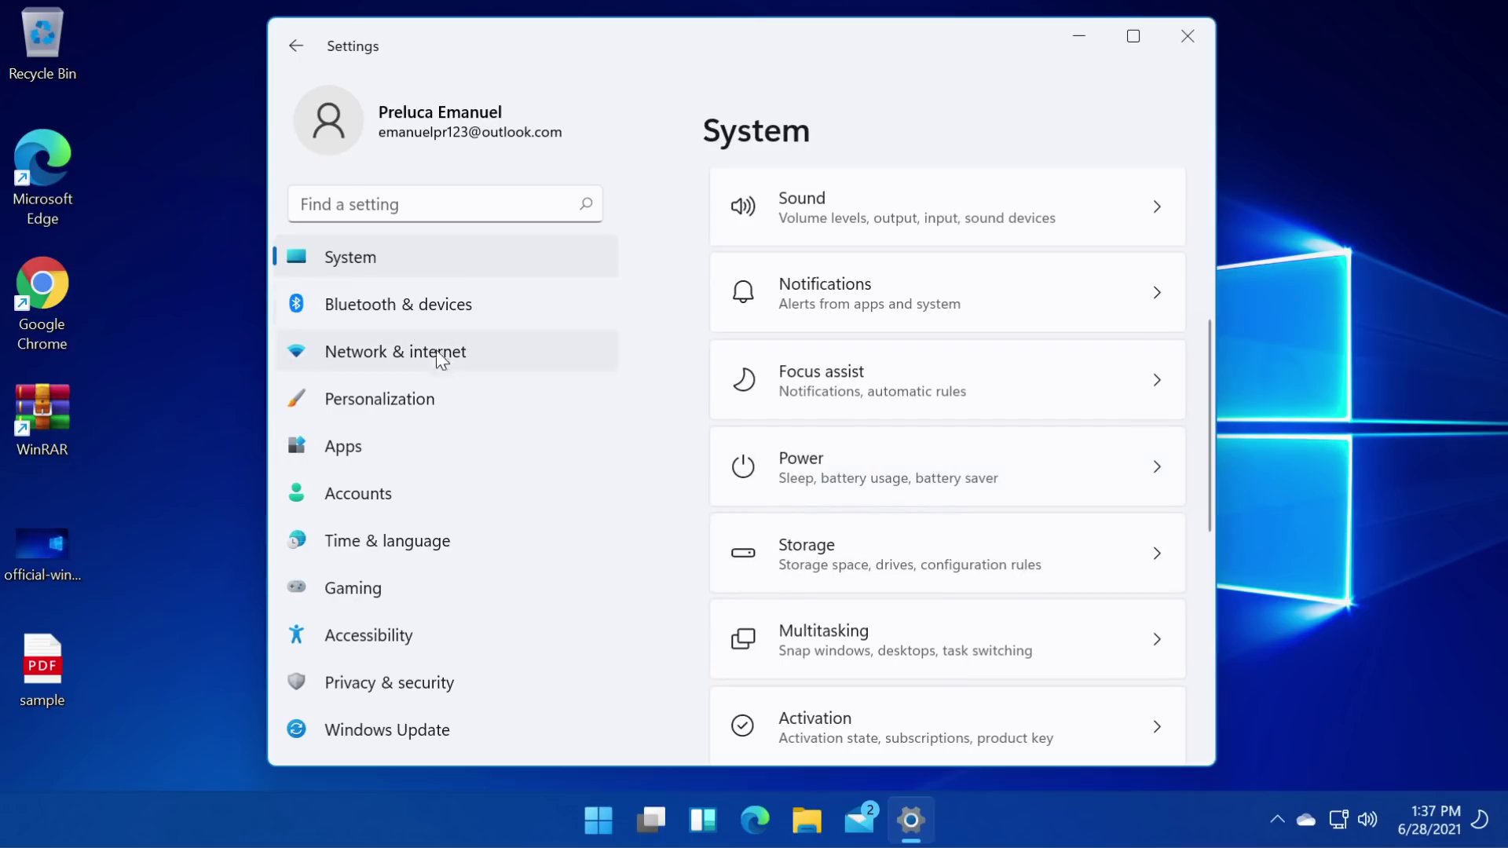
Open Personalization and apply the dark Windows theme.
click(394, 397)
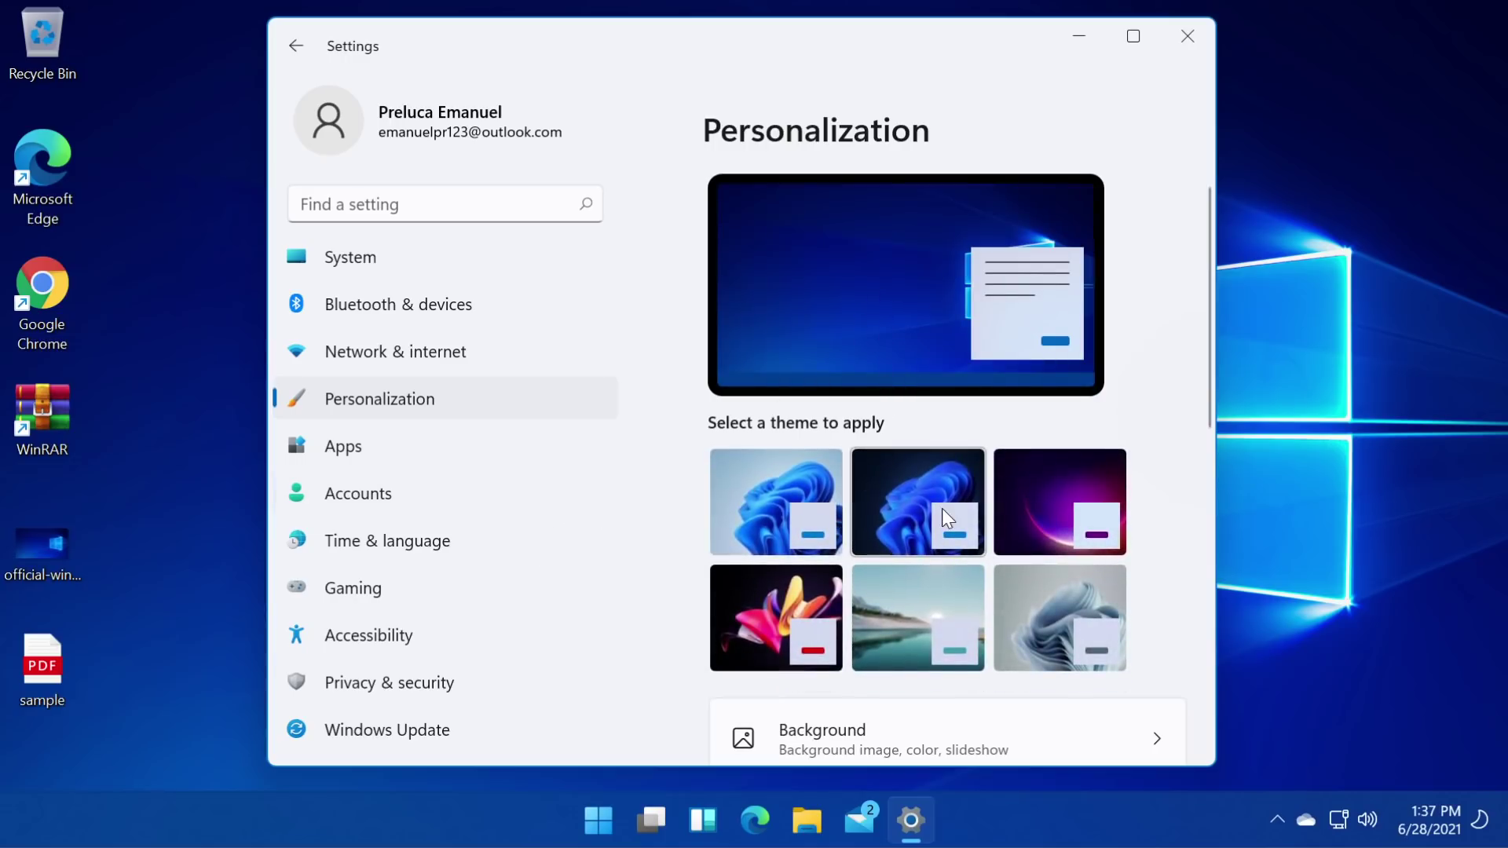
click(915, 503)
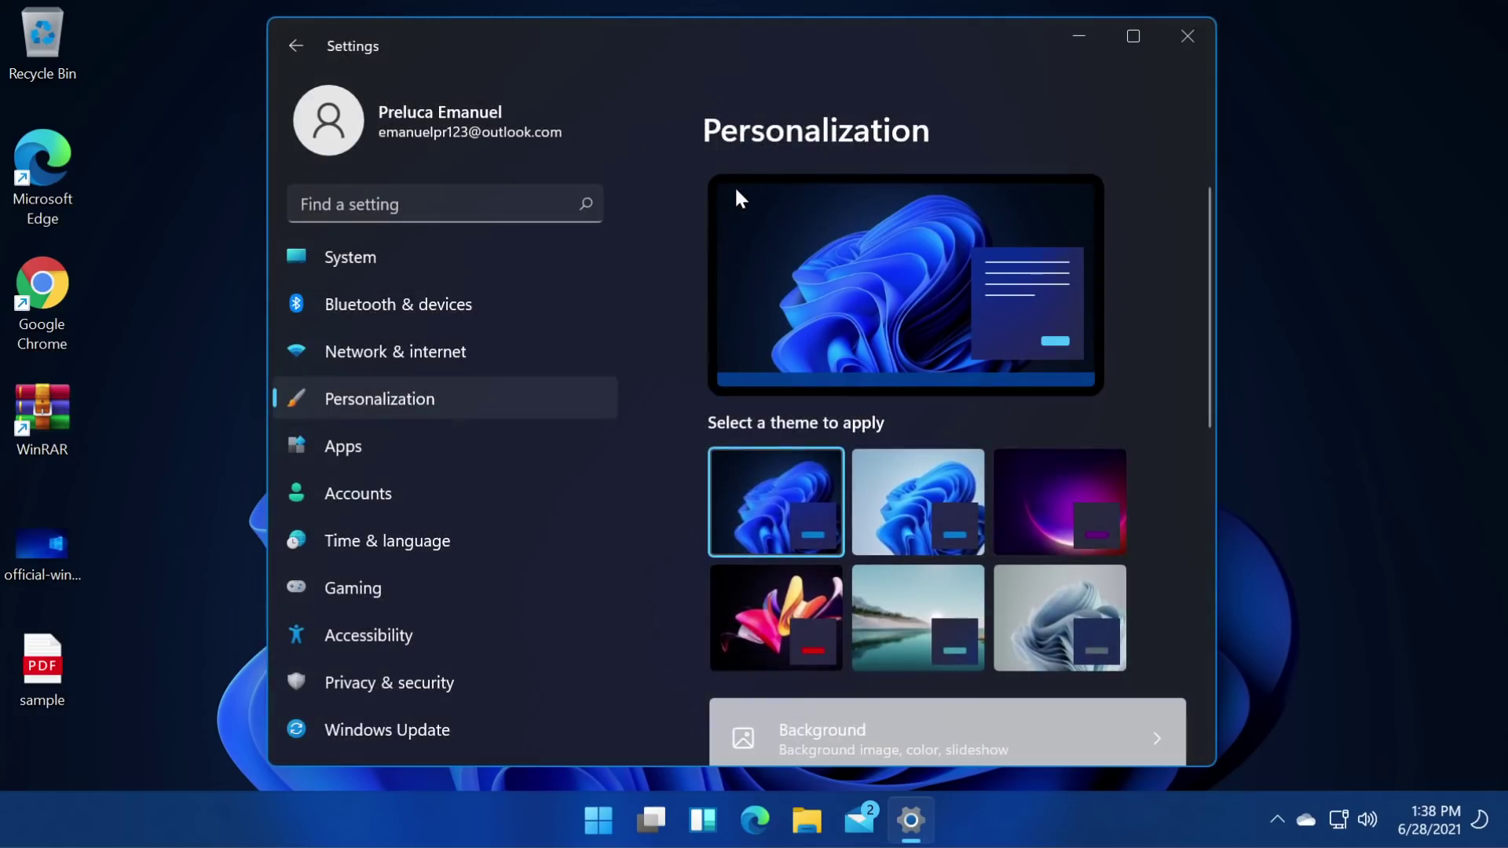
scroll(831, 266, down, 9)
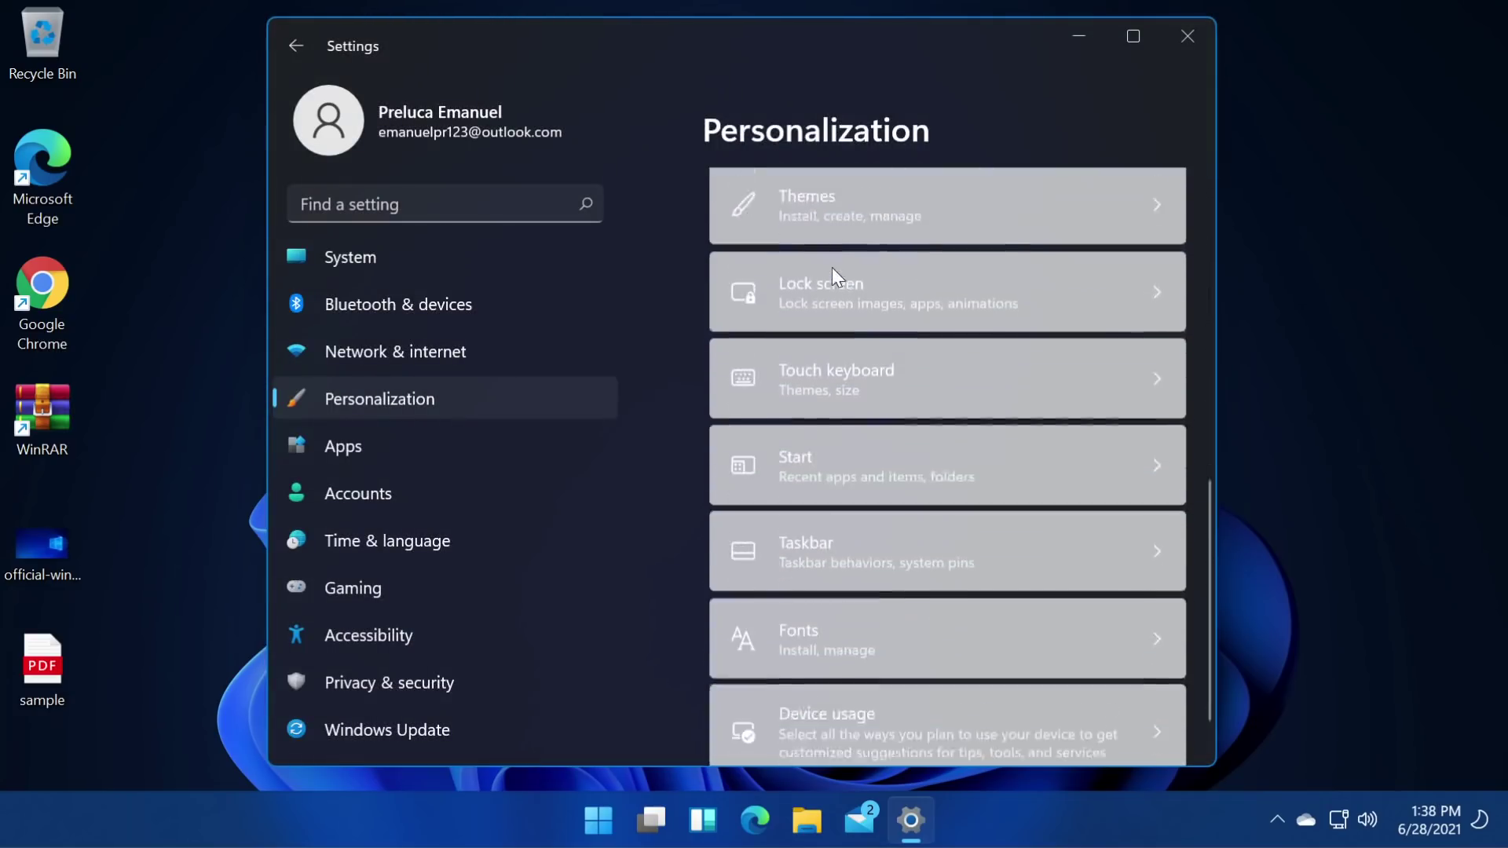
scroll(841, 298, up, 6)
scroll(822, 455, down, 5)
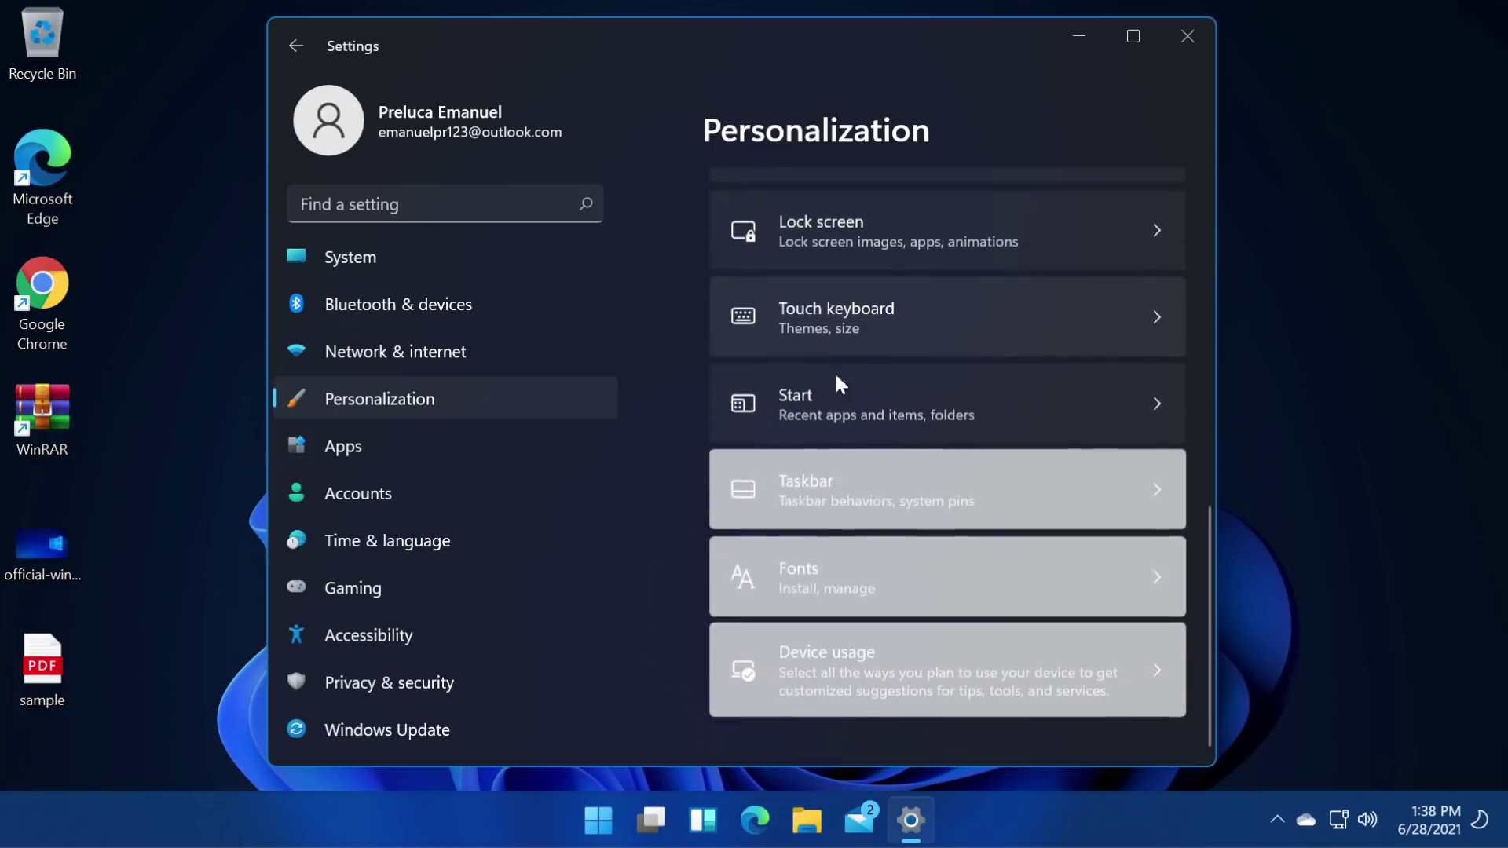
scroll(927, 385, up, 7)
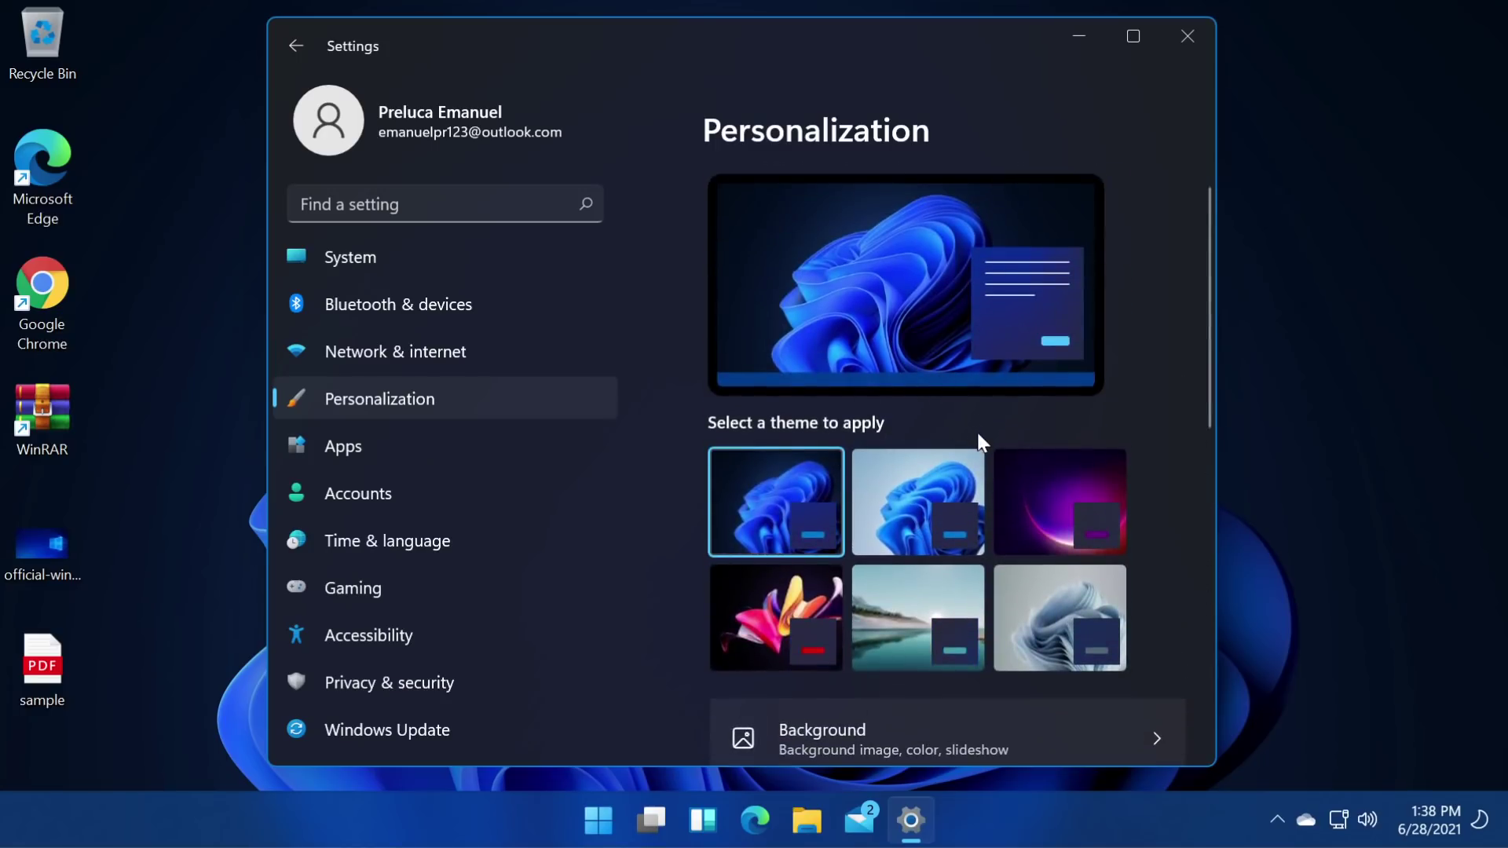
mouse_move(761, 36)
mouse_down()
mouse_move(751, 61)
mouse_move(770, 64)
mouse_up()
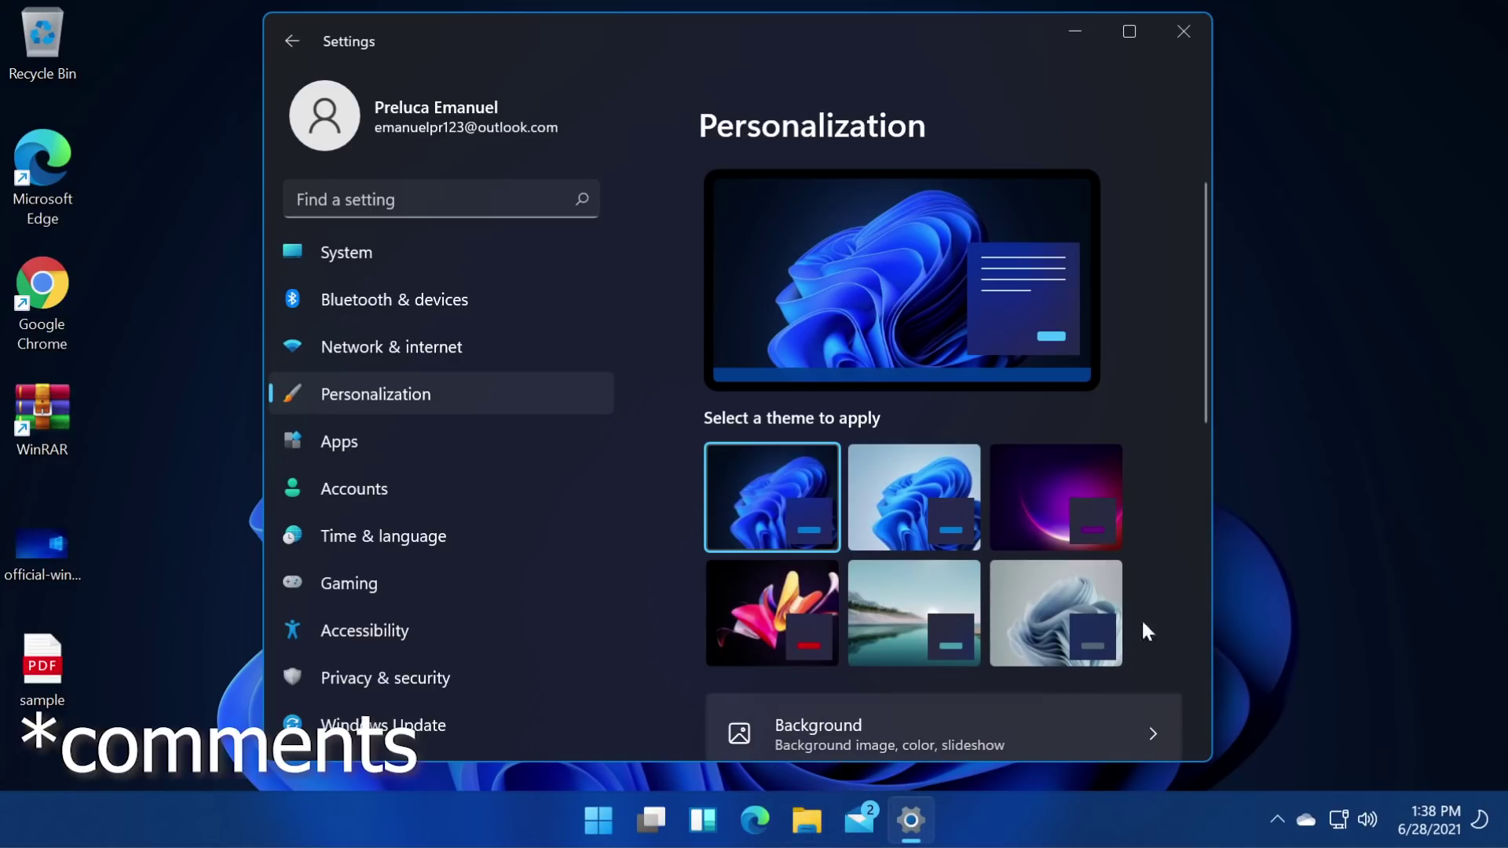
scroll(849, 384, down, 5)
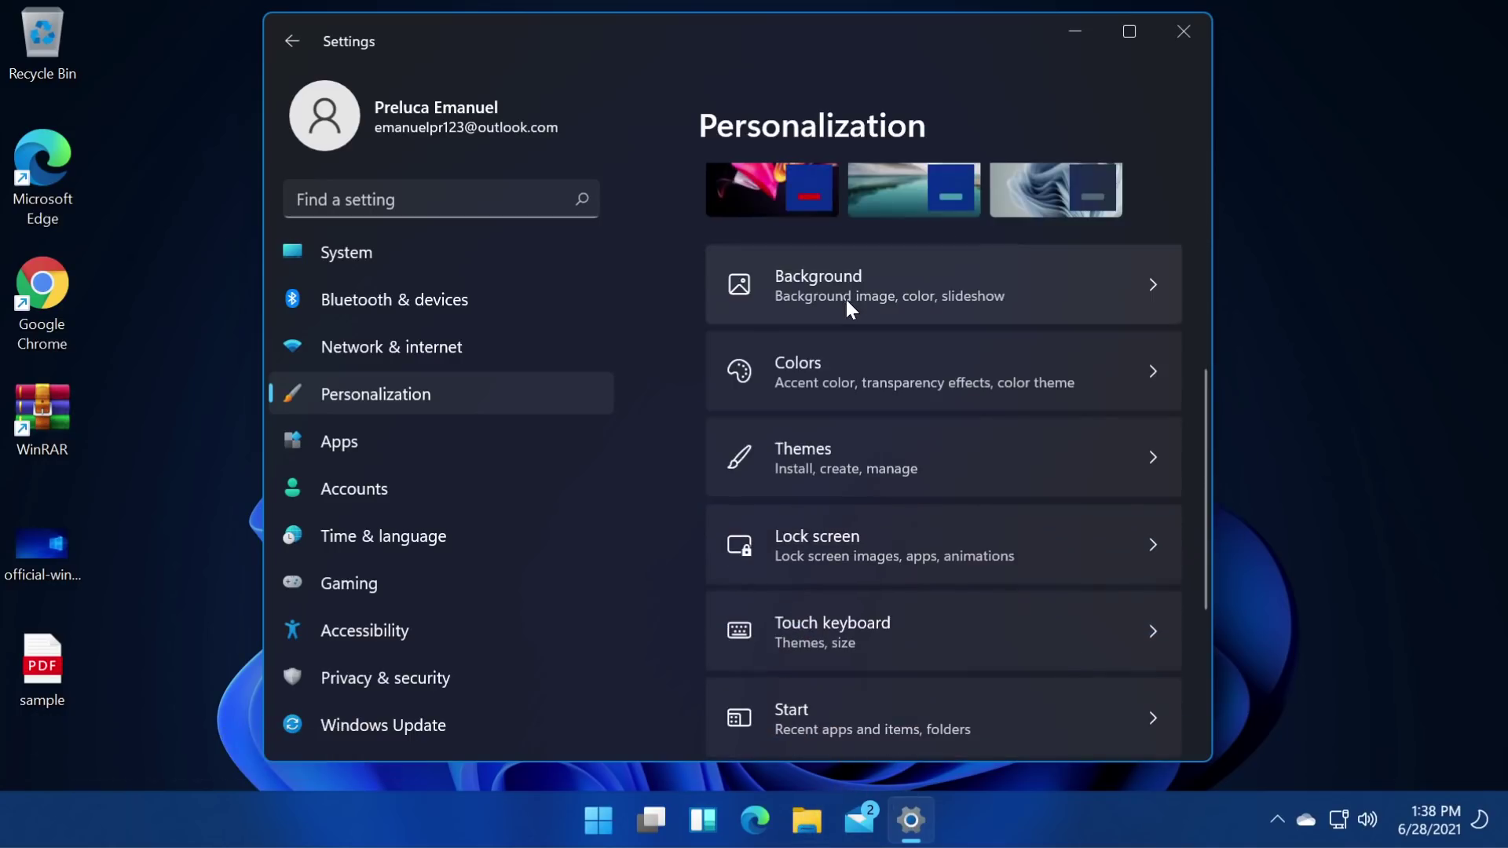
scroll(846, 302, down, 2)
scroll(869, 385, up, 2)
scroll(869, 389, down, 3)
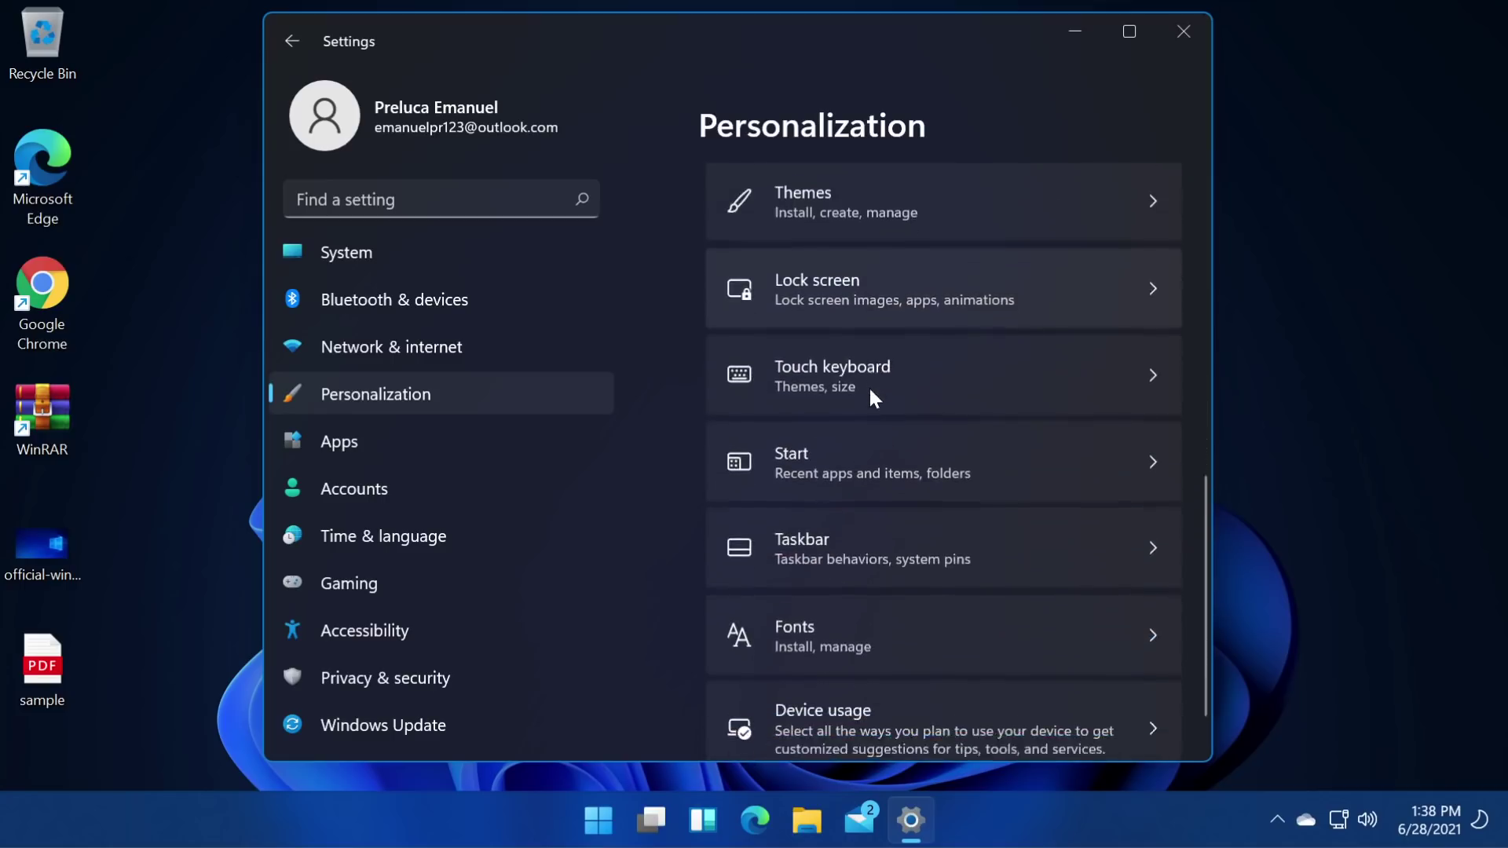
scroll(869, 388, up, 2)
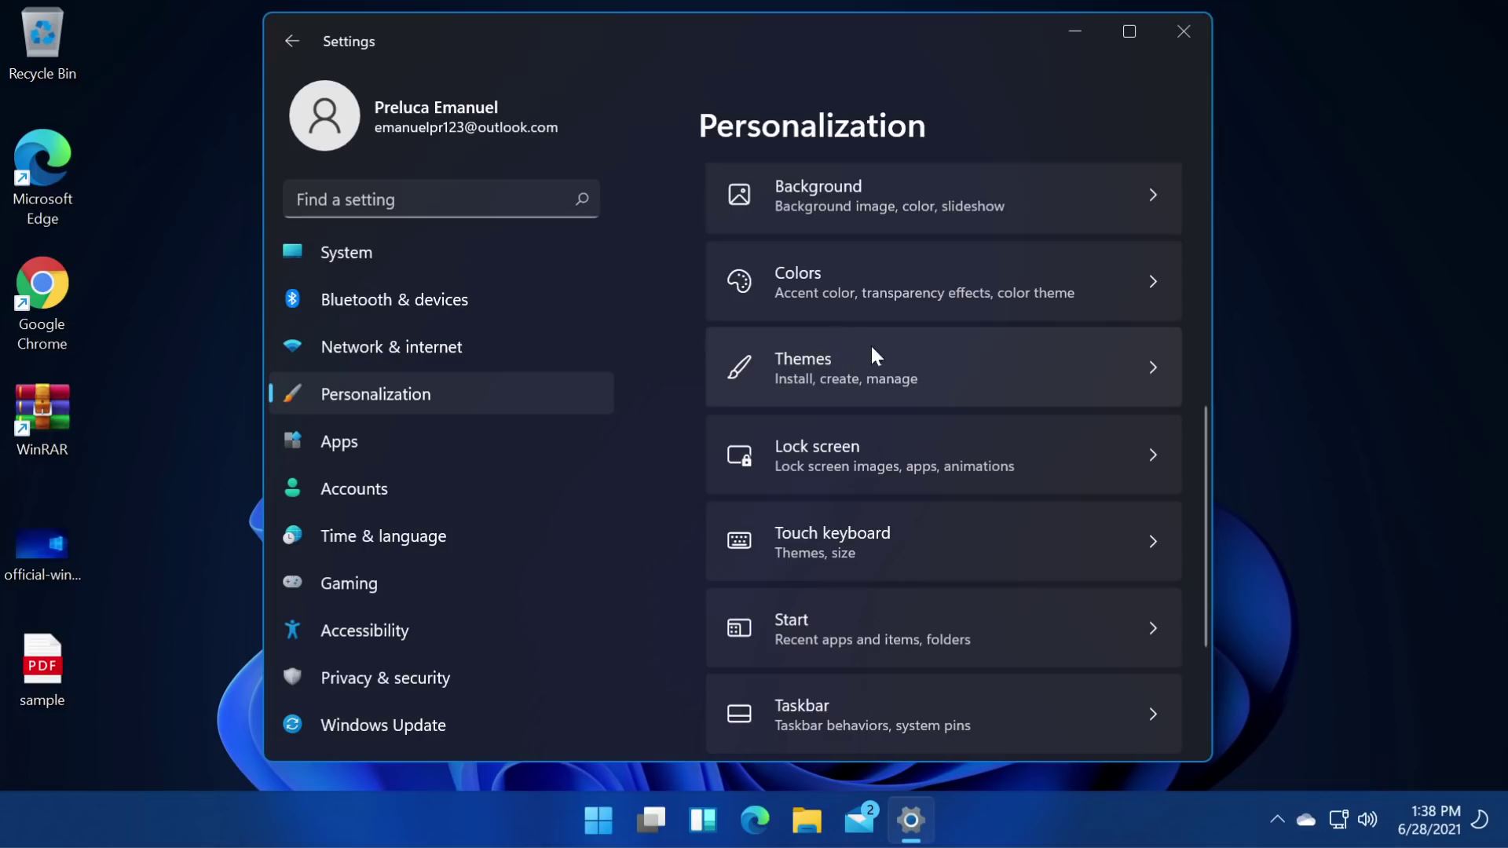
On the Themes page, open Desktop icon settings and close it without changes.
click(867, 368)
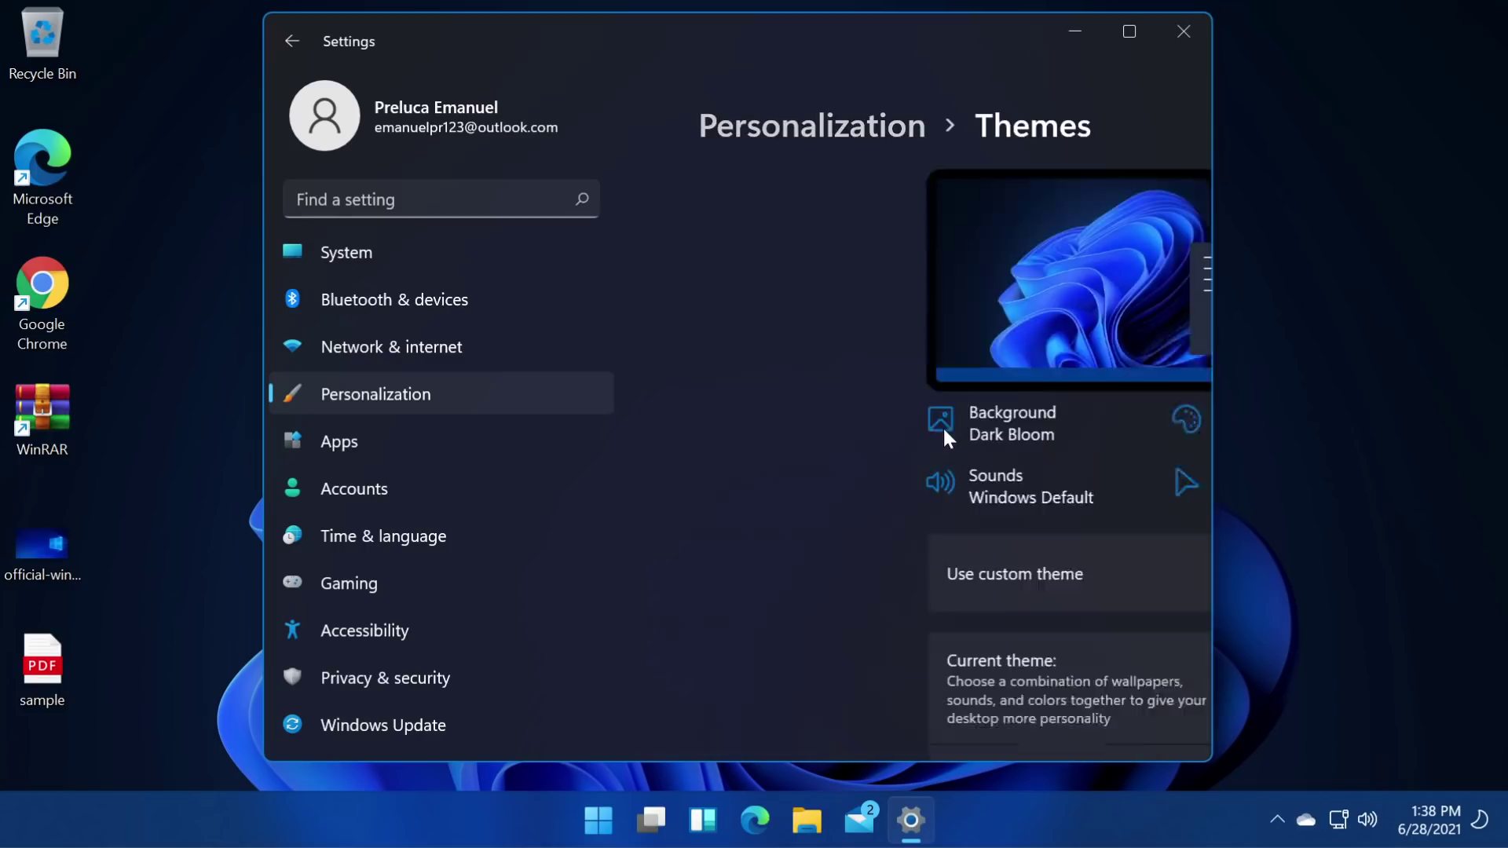
scroll(909, 428, down, 10)
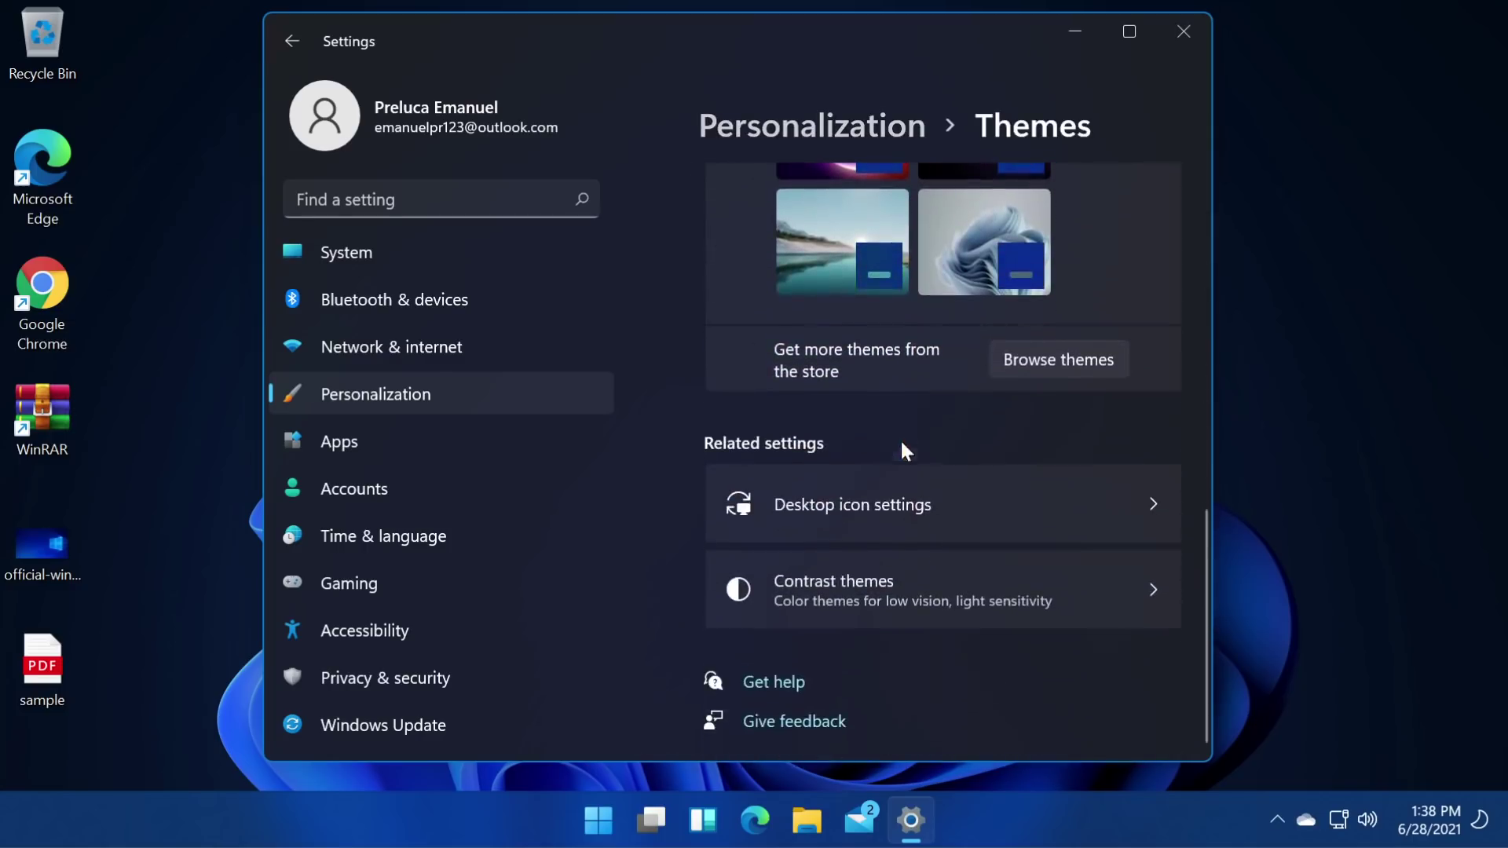
click(902, 503)
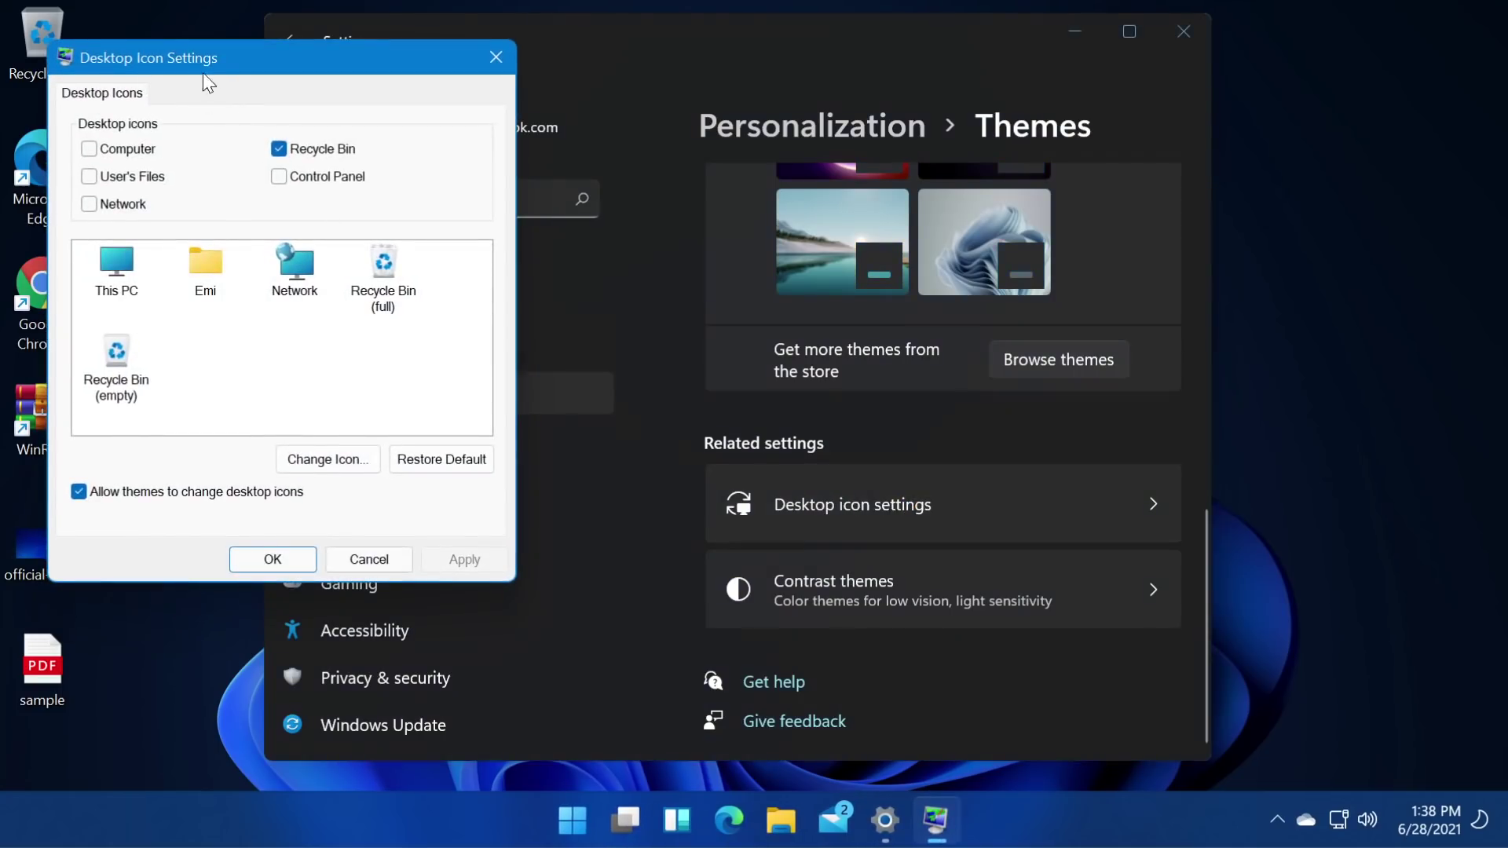
drag(213, 70, 597, 68)
click(797, 82)
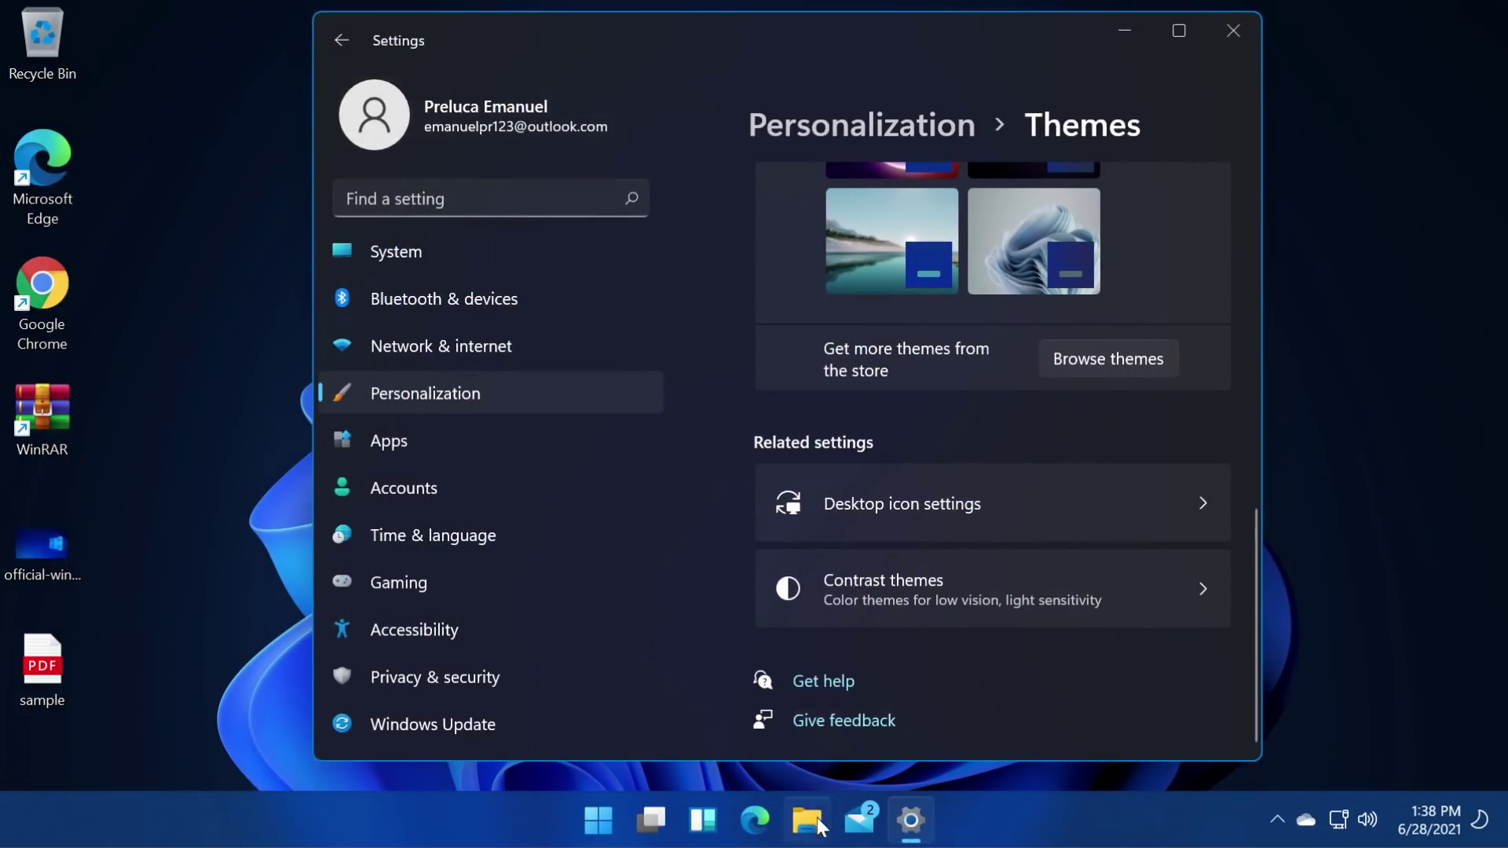
Open File Explorer to Local Disk (C:), select the Windows folder, and preview the New menu.
key(super+e)
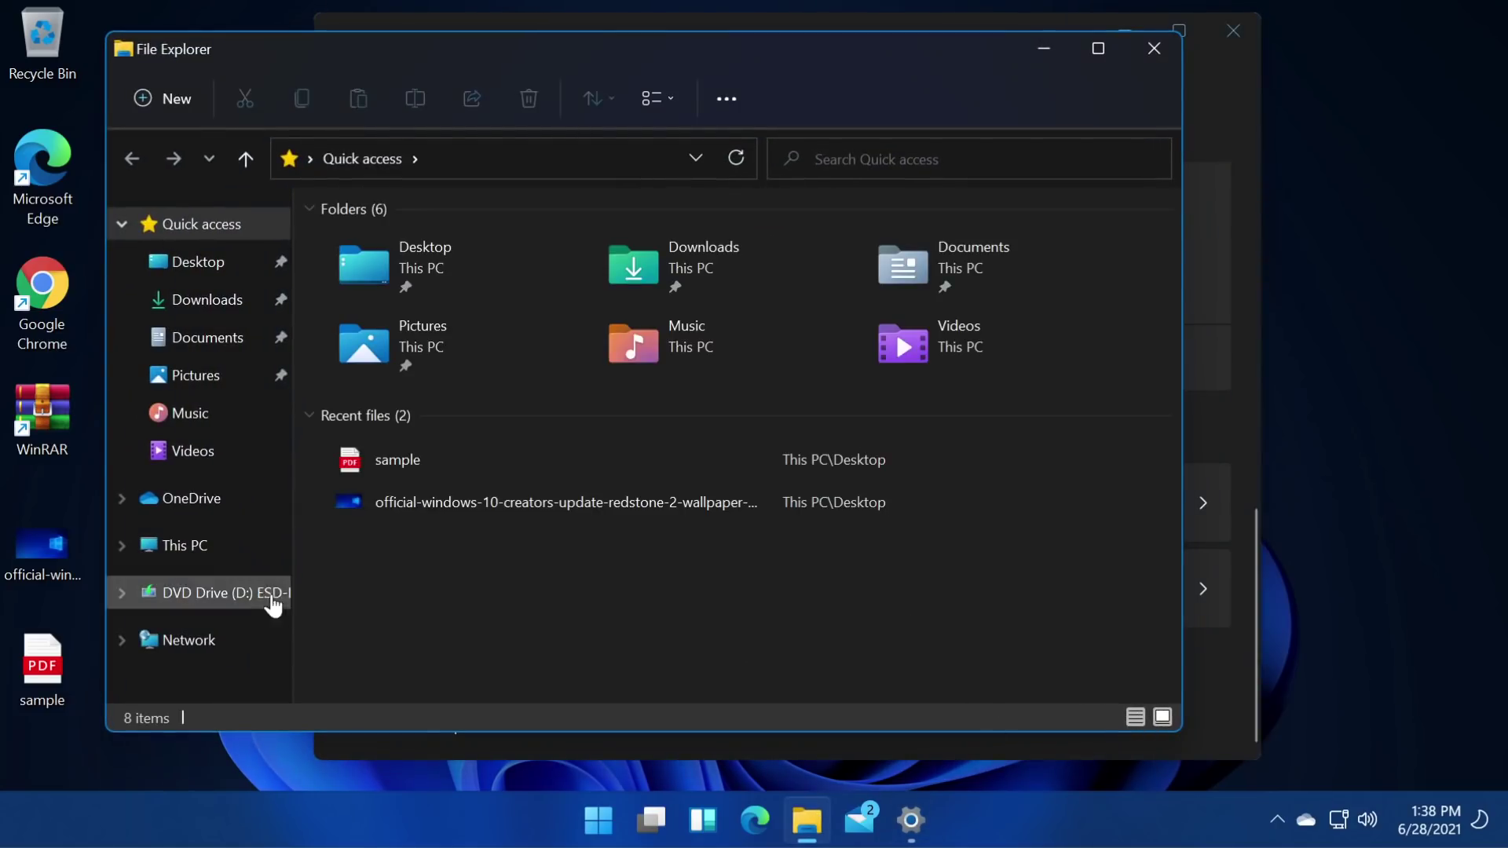
click(193, 547)
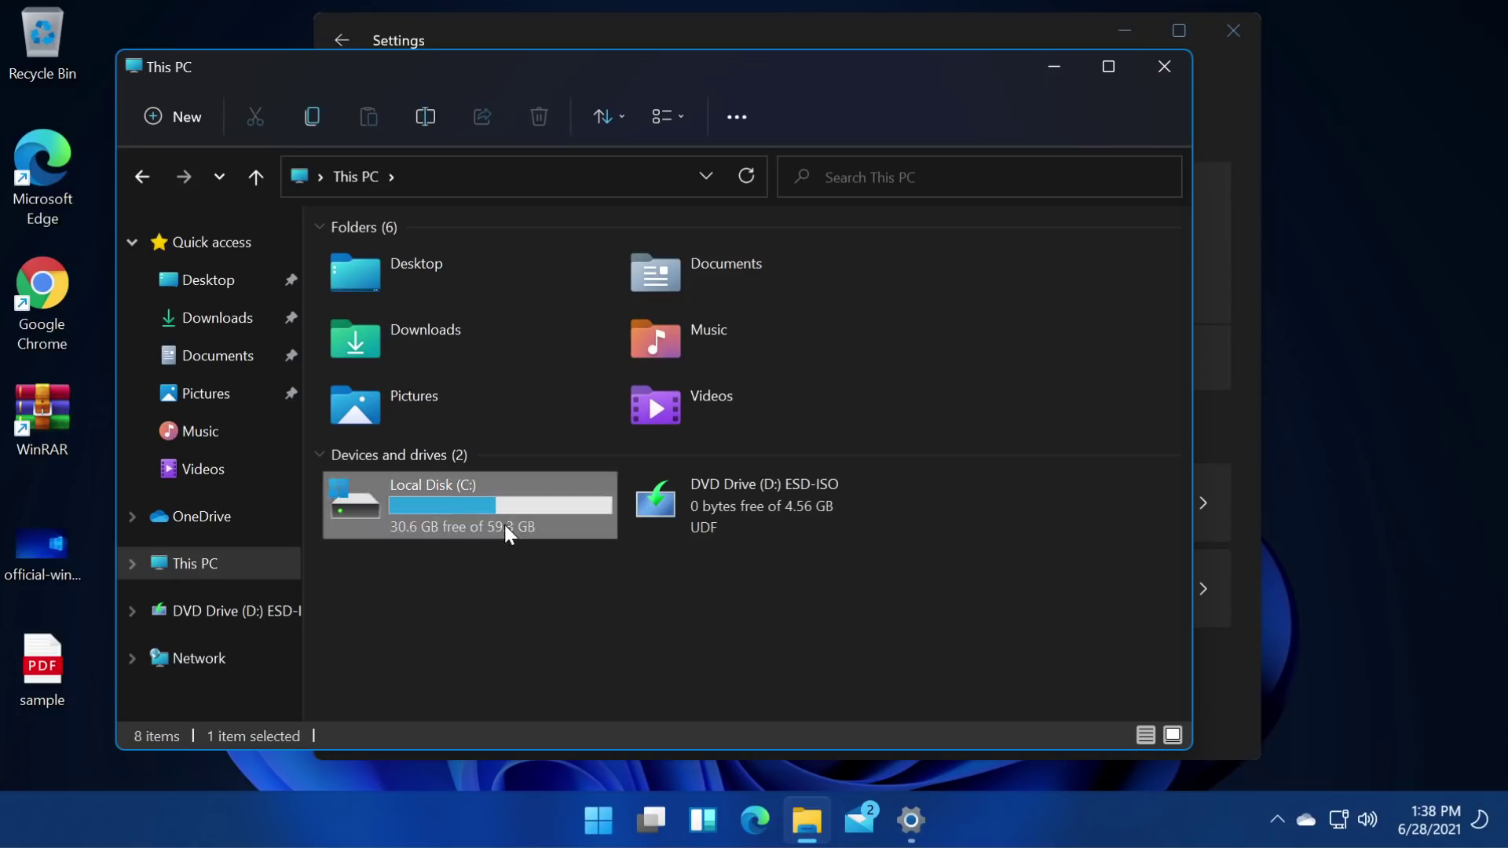
double_click(504, 525)
click(440, 413)
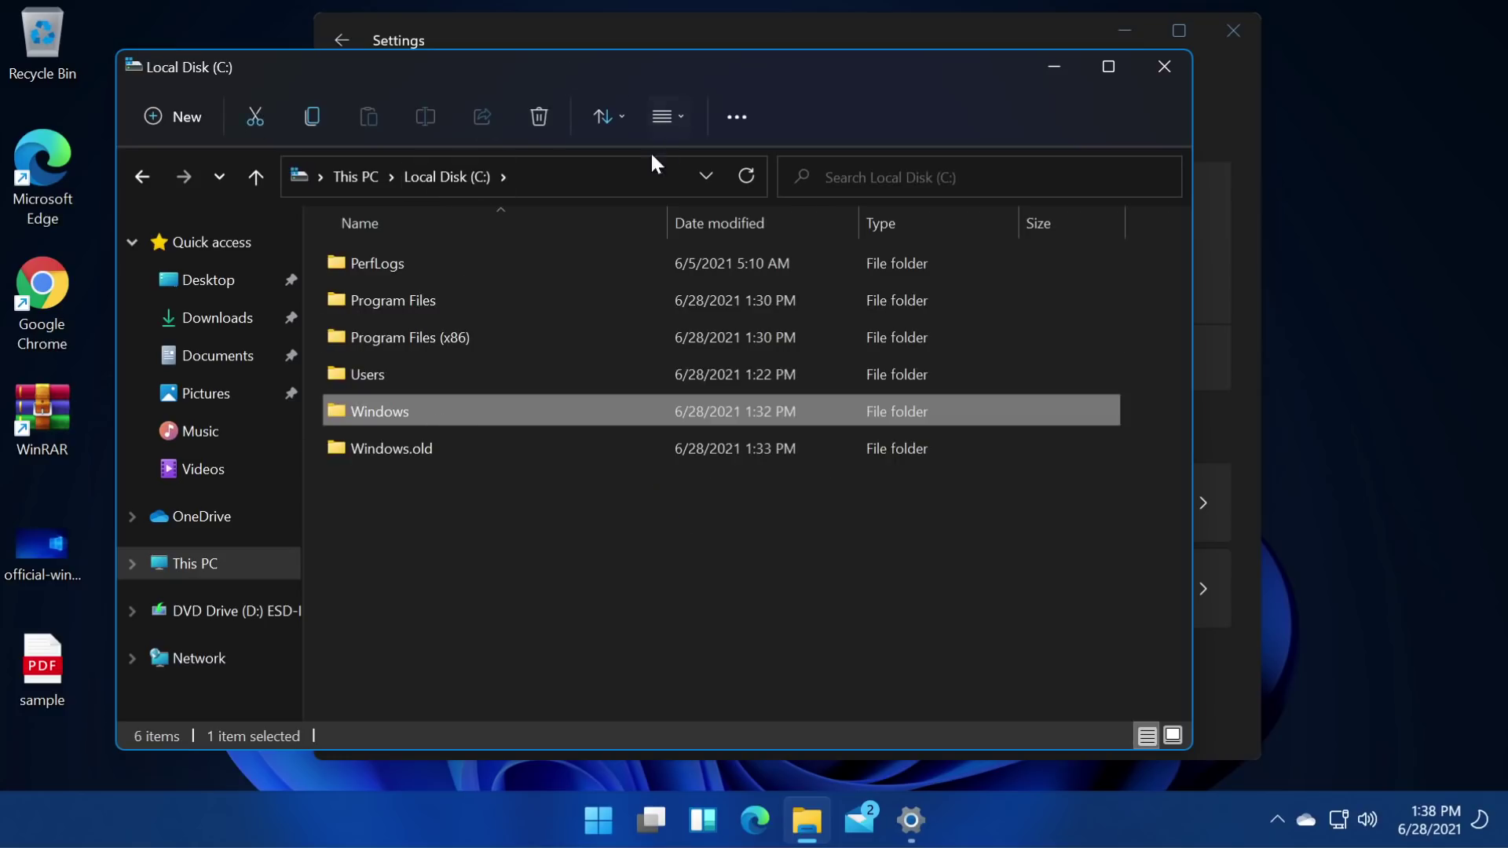
click(177, 118)
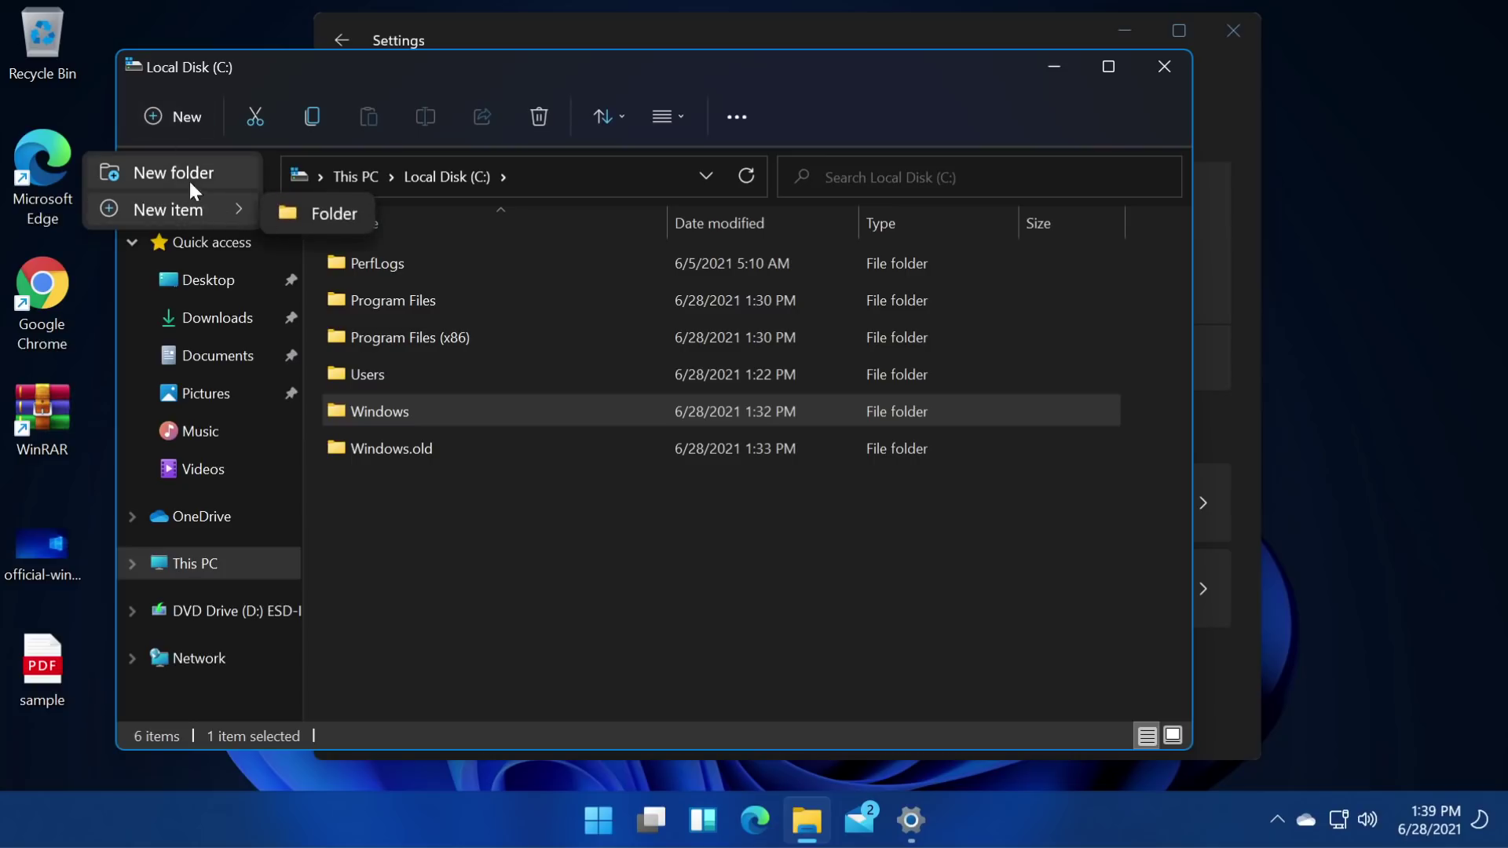
click(327, 72)
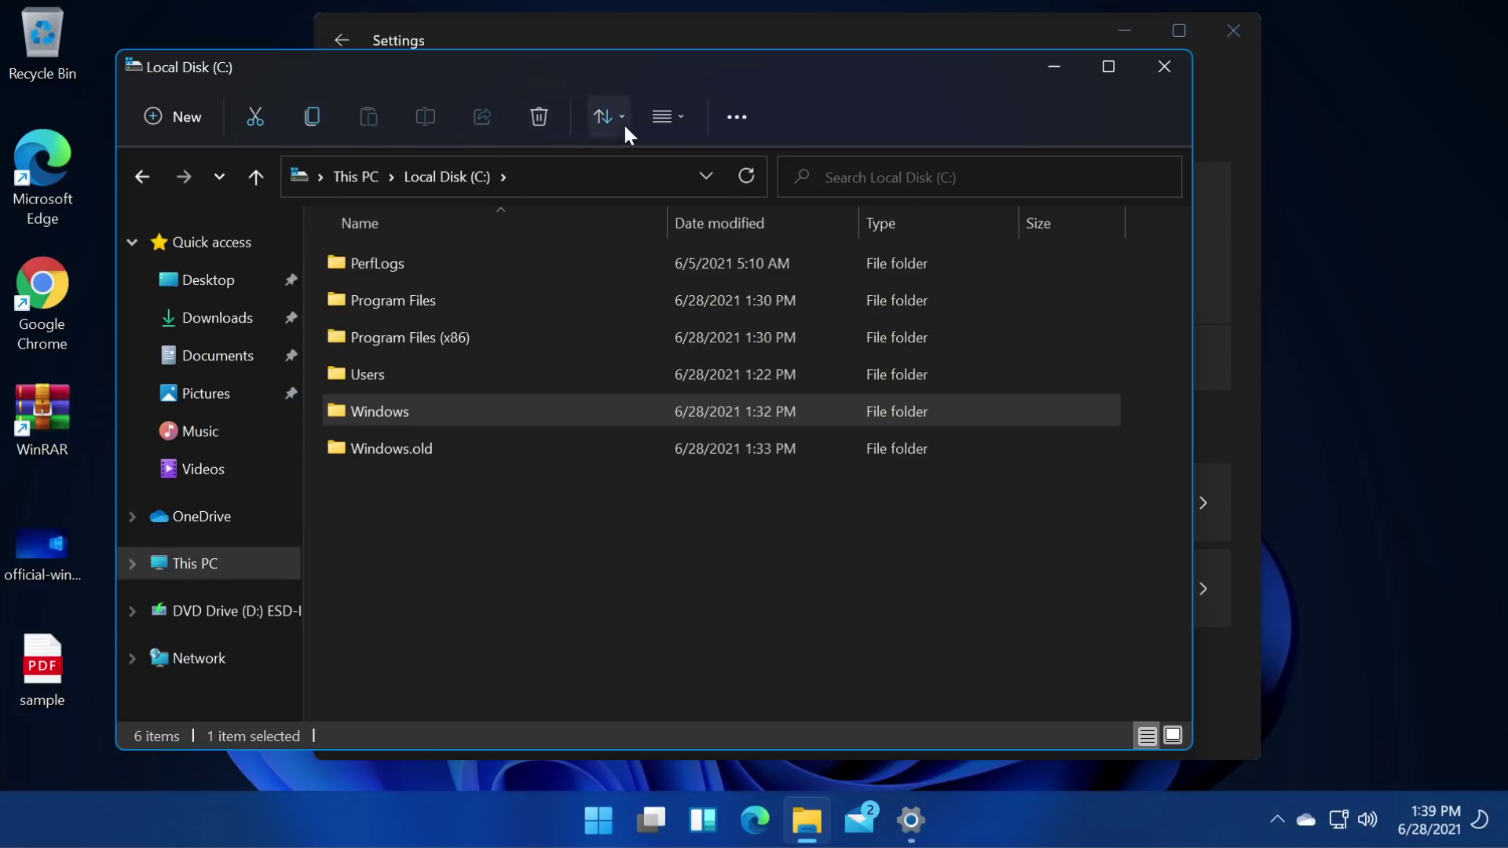
Switch the layout to Extra large icons and back to Details, then view the more-commands menu.
click(682, 117)
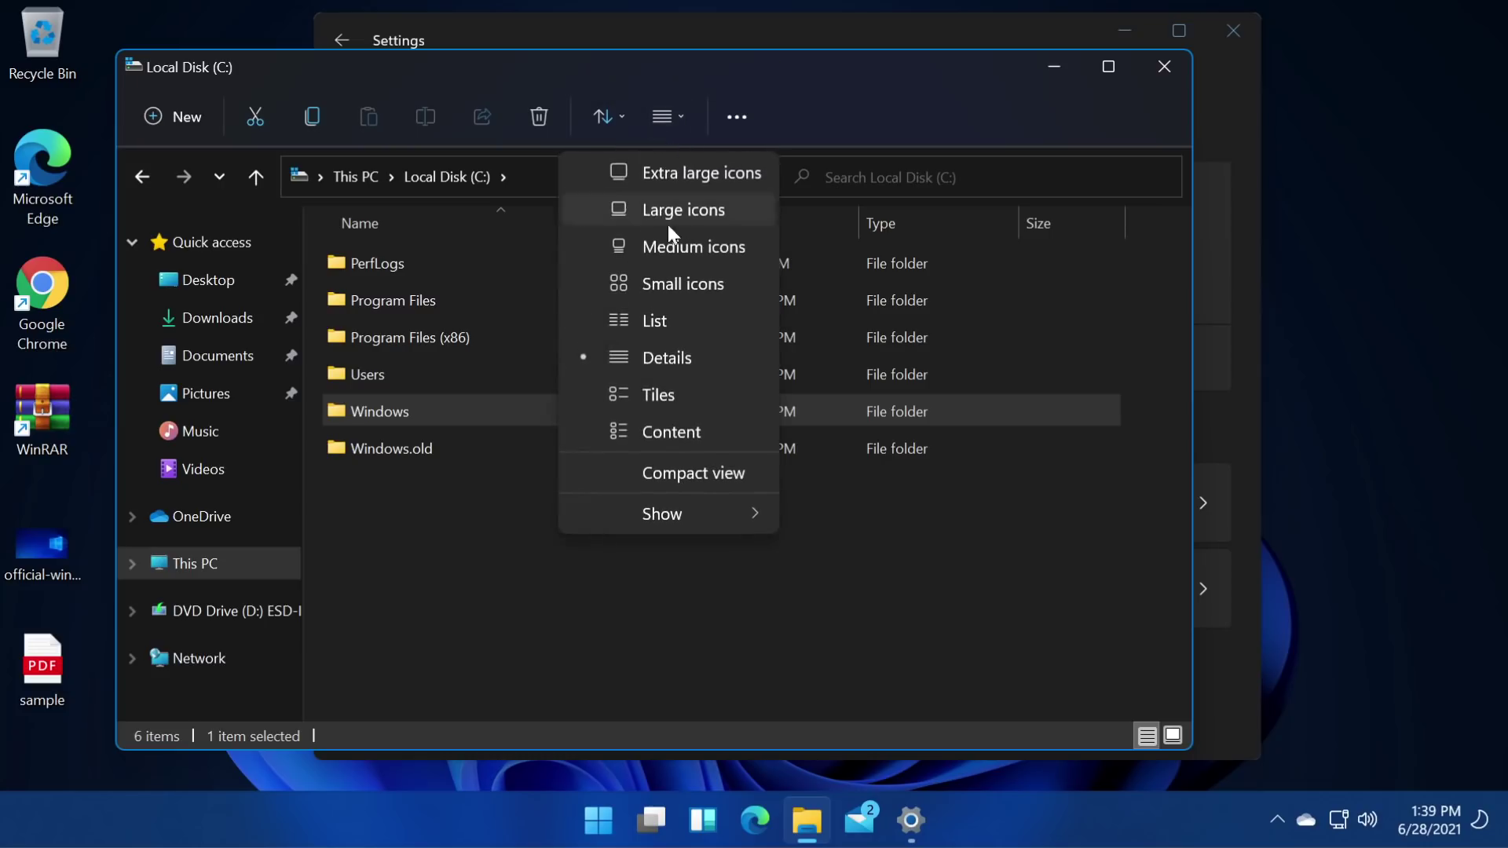
click(680, 175)
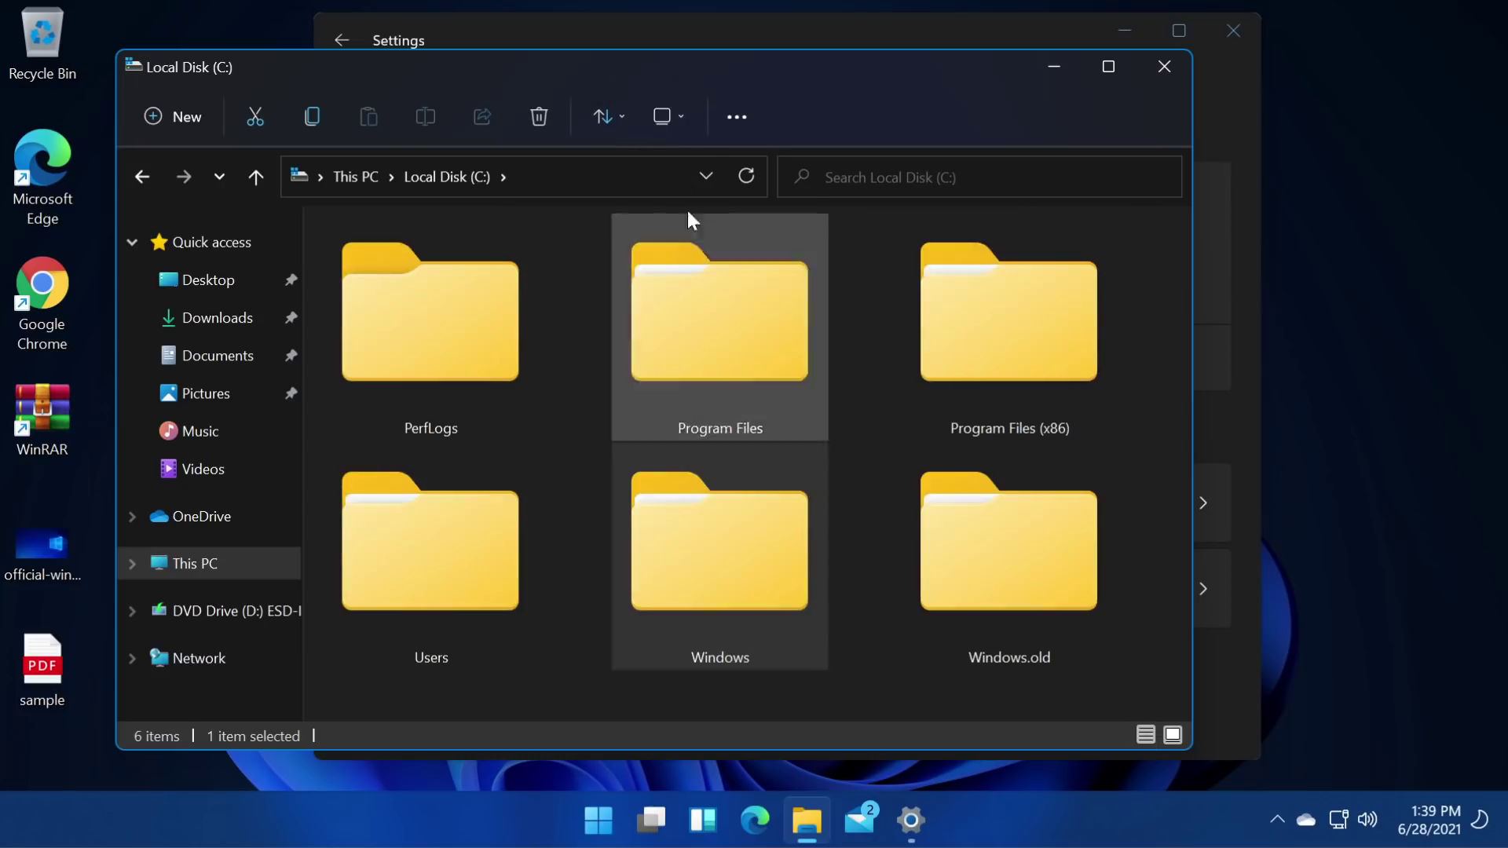
click(667, 116)
click(668, 359)
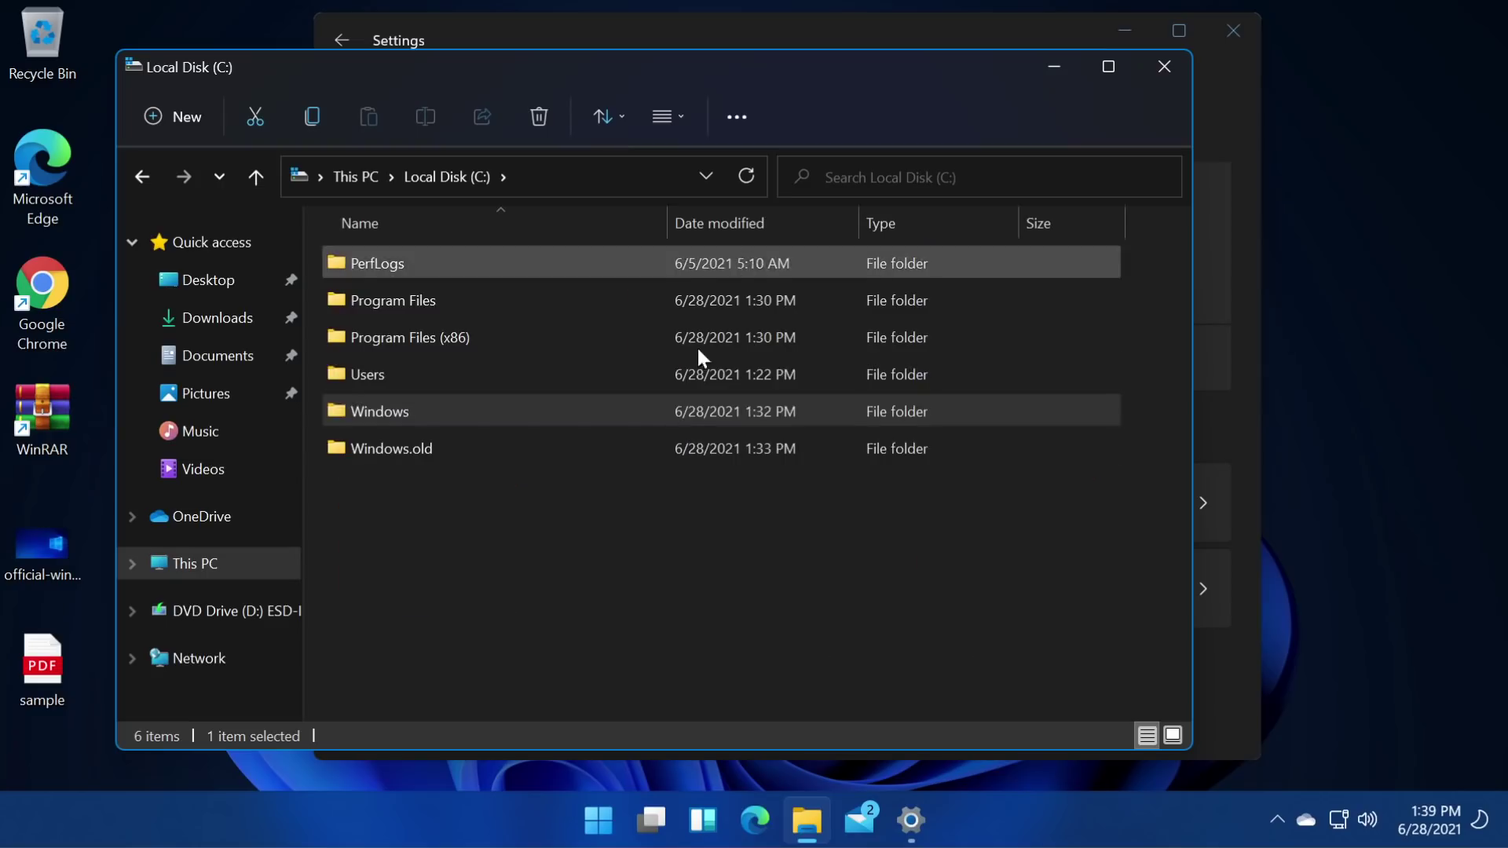
click(749, 125)
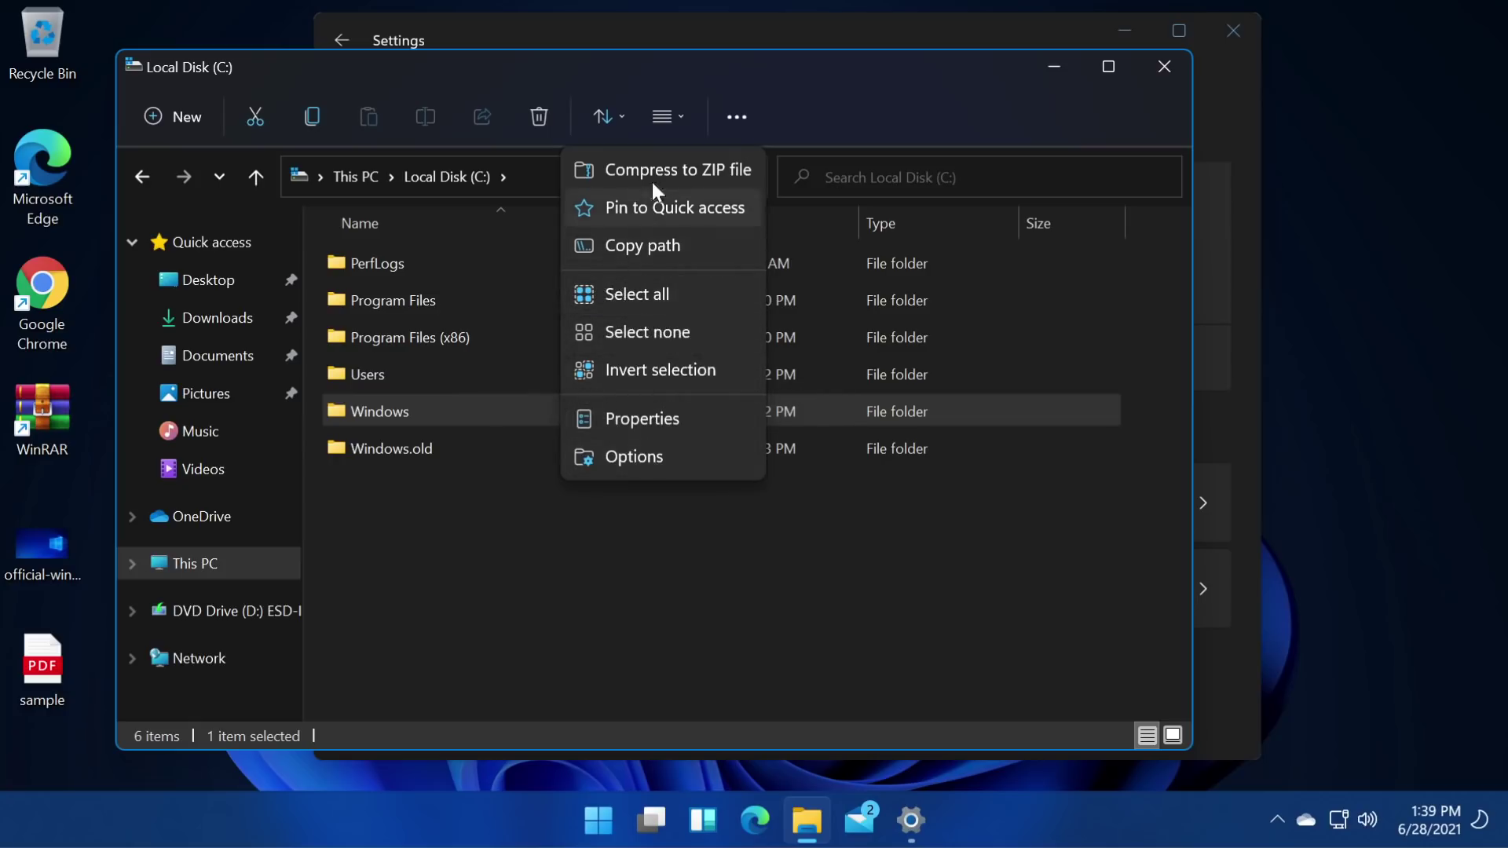
click(842, 95)
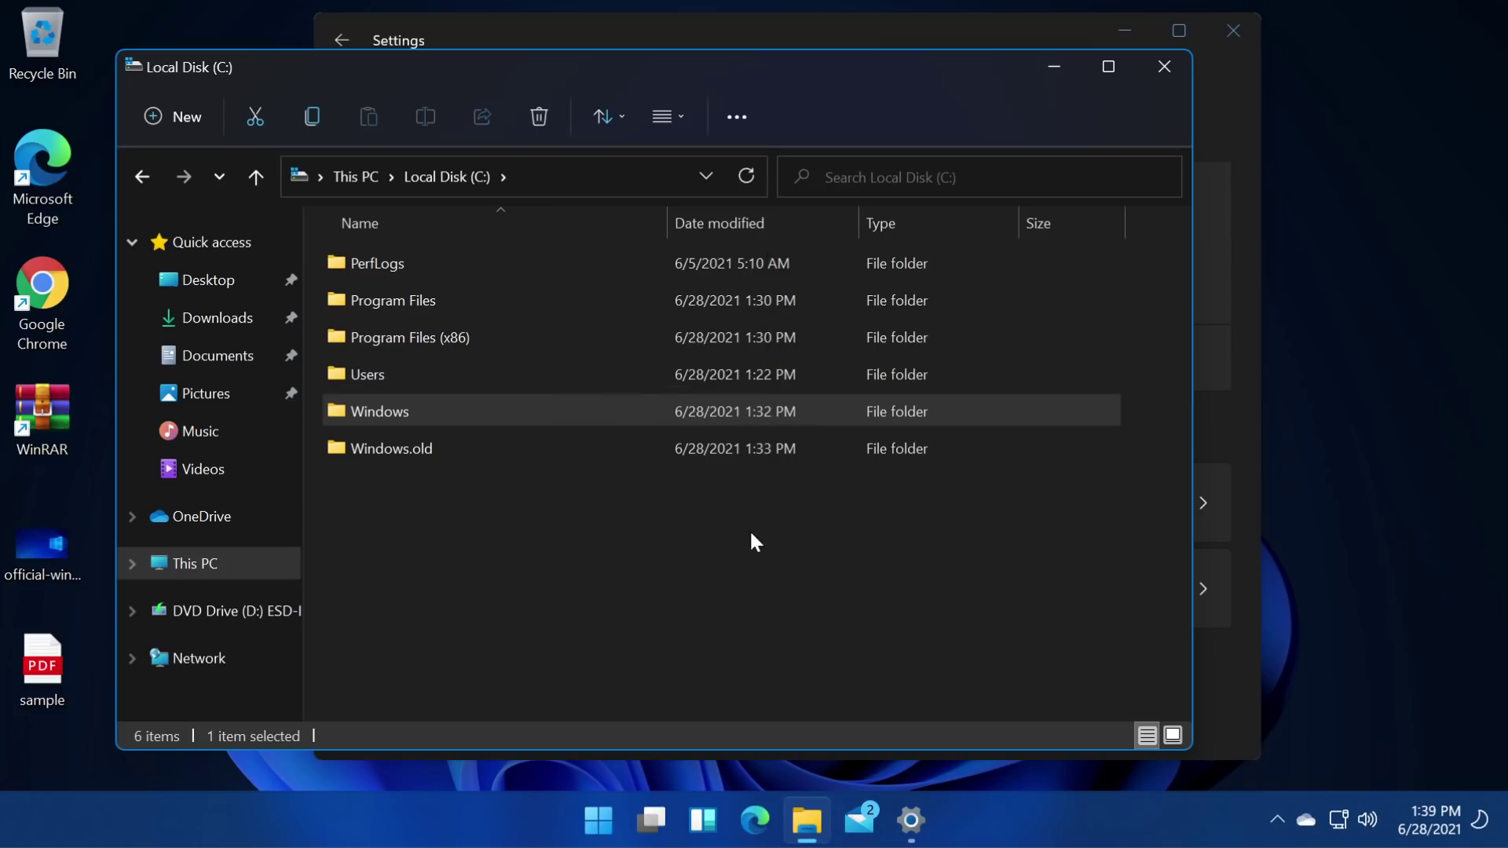
Close File Explorer and check for updates, starting the 2021-06 .NET Framework update KB5004034.
click(748, 534)
click(1167, 66)
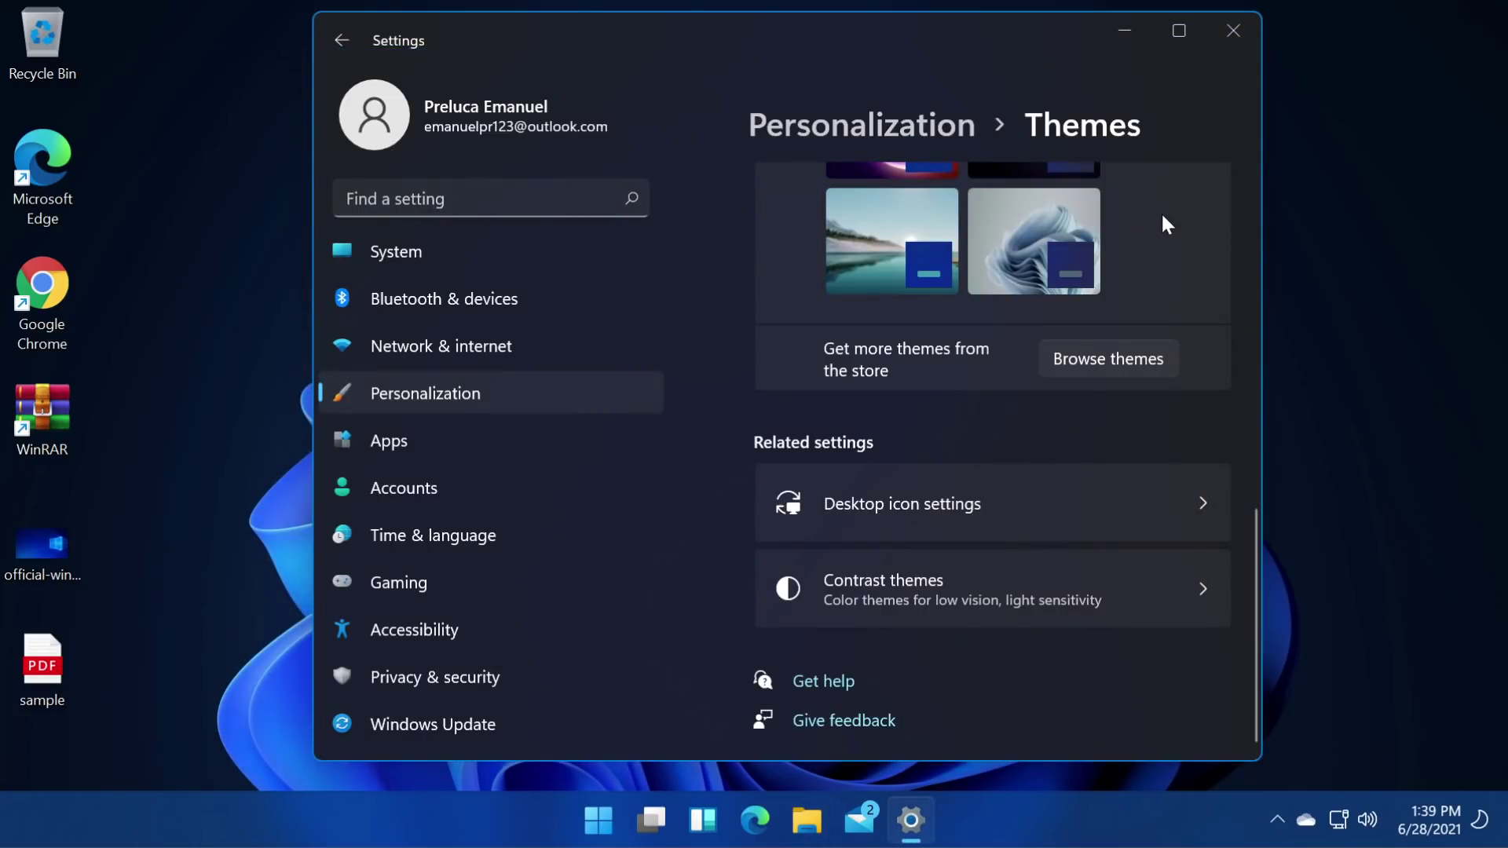
drag(724, 53, 710, 47)
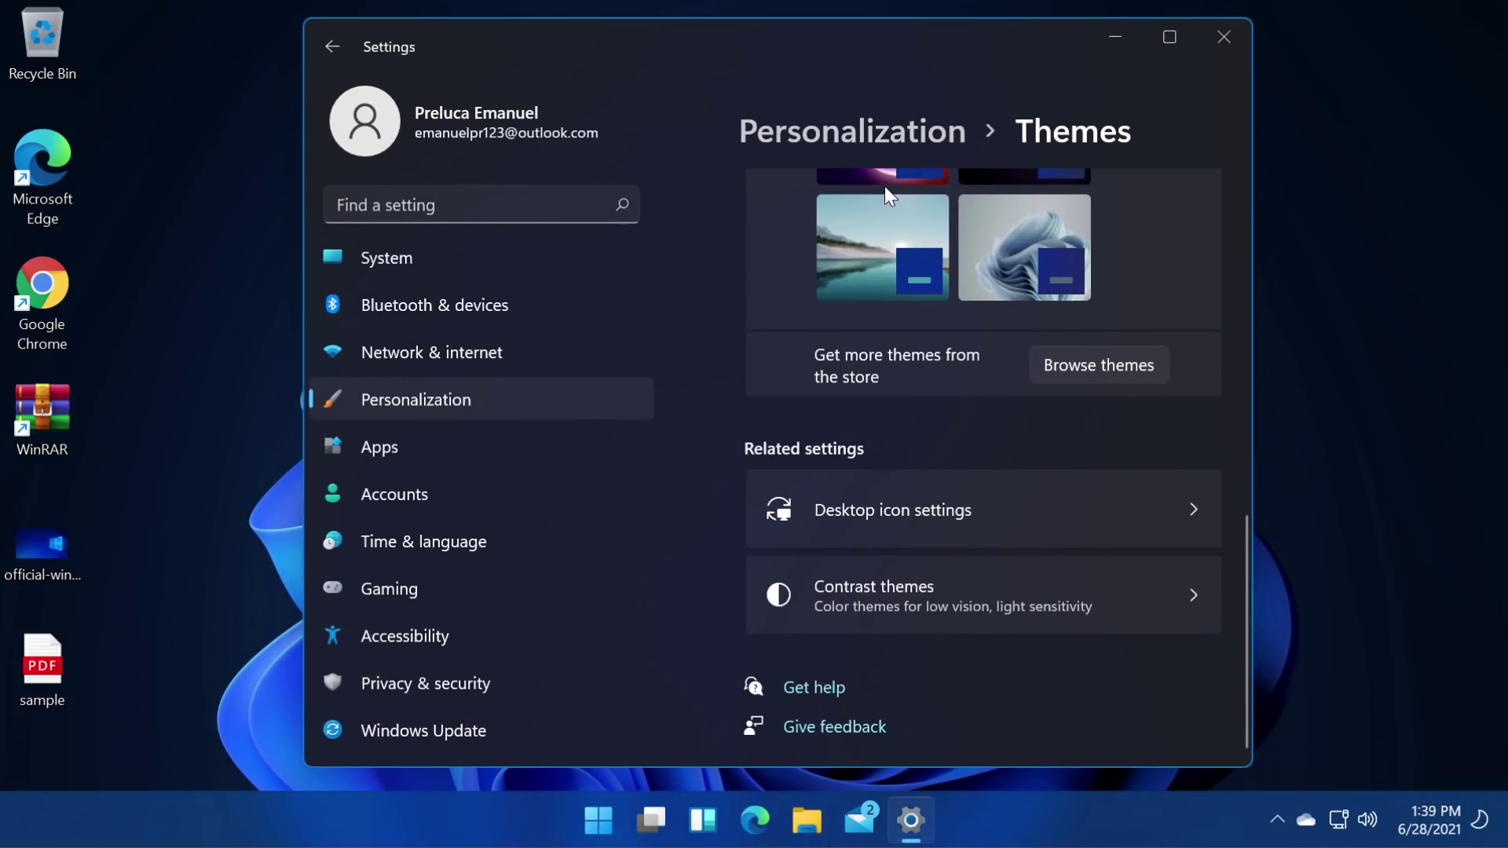
click(553, 729)
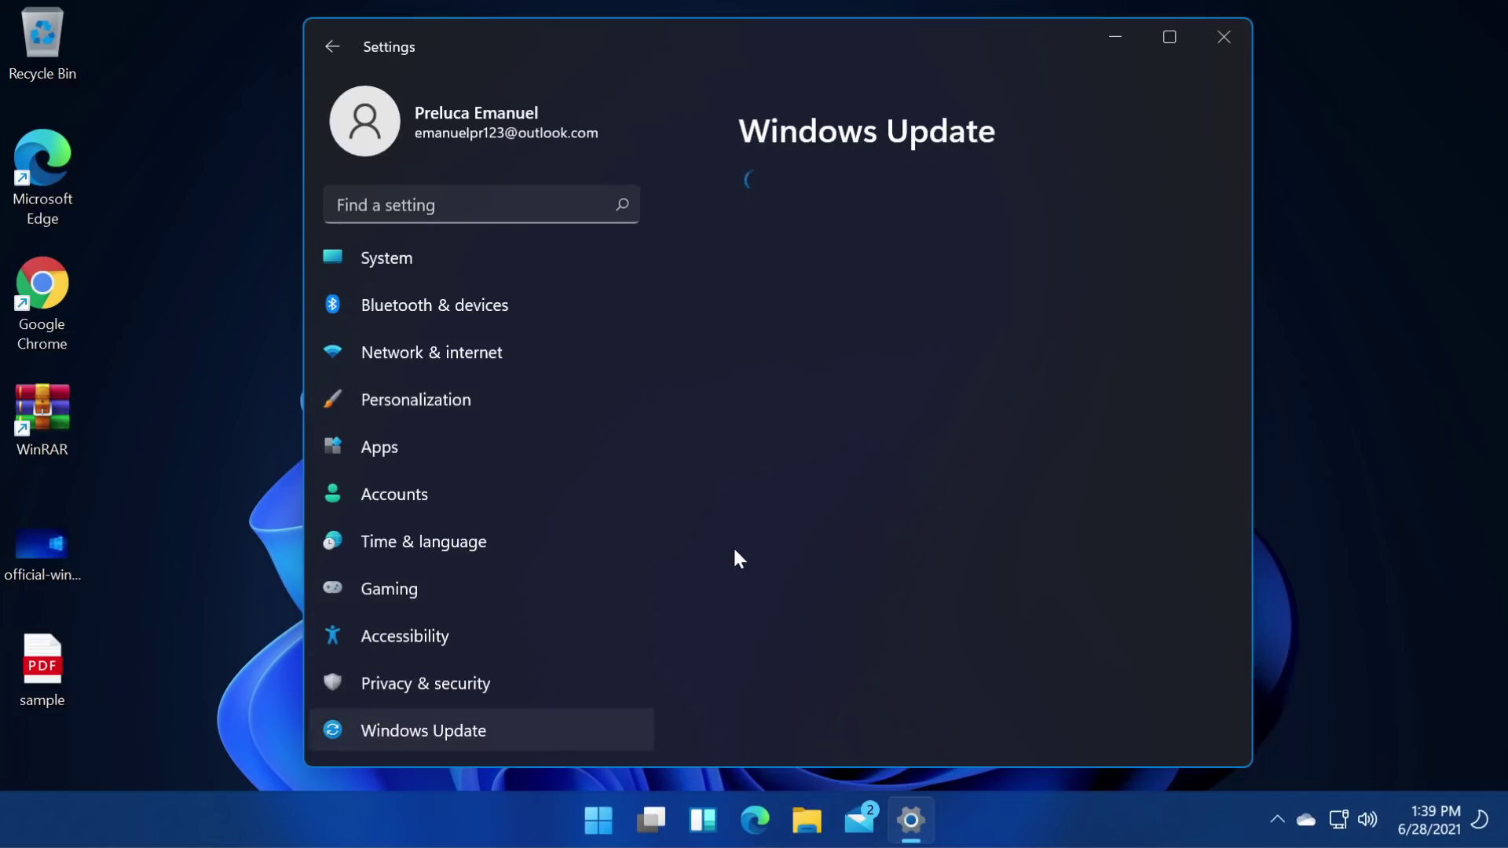
click(1116, 243)
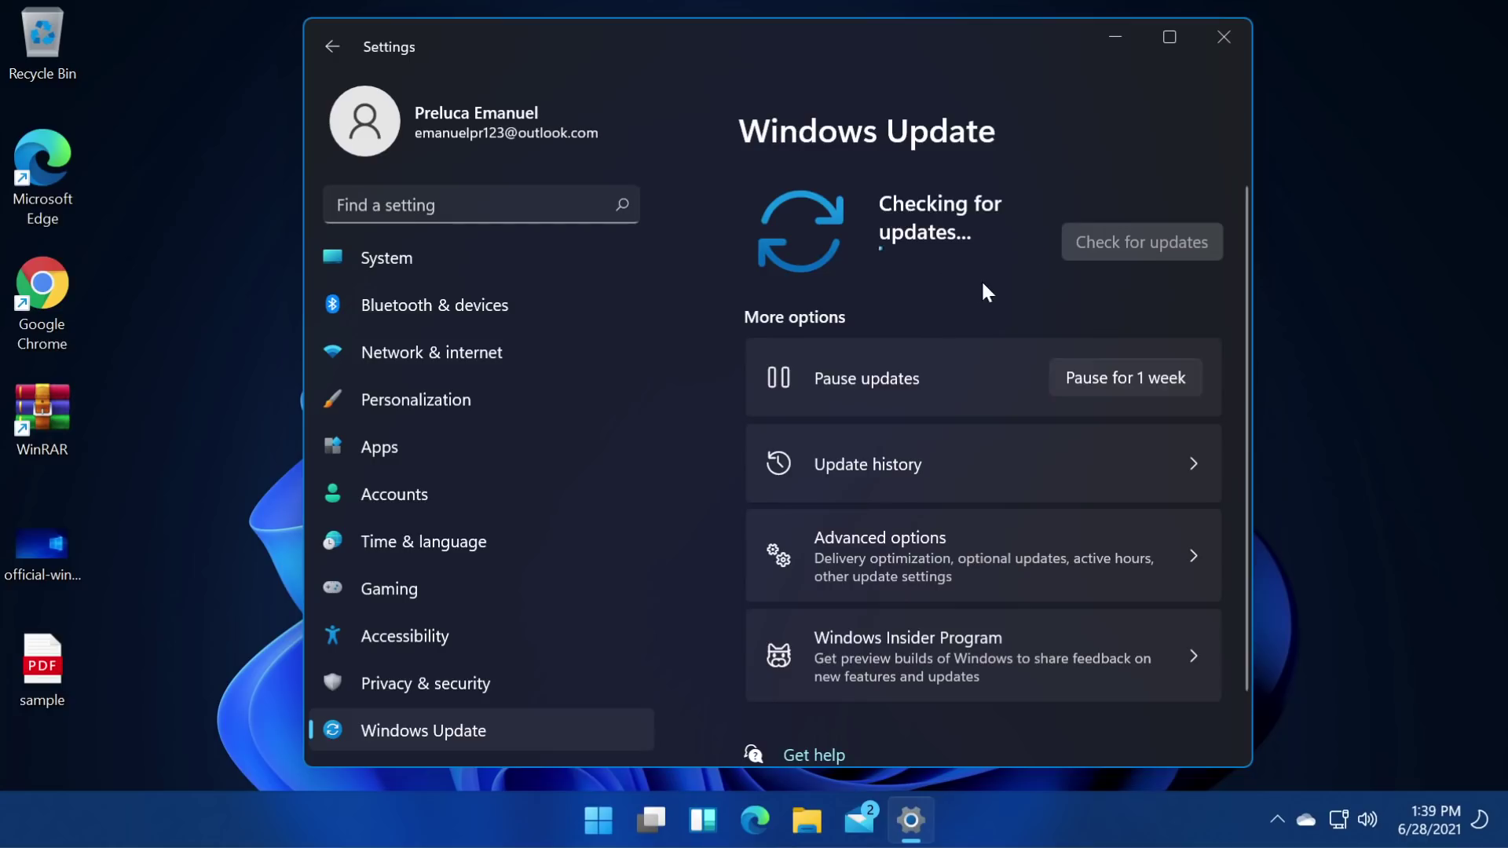
scroll(982, 280, down, 2)
scroll(982, 292, up, 2)
scroll(959, 326, down, 2)
scroll(955, 324, up, 2)
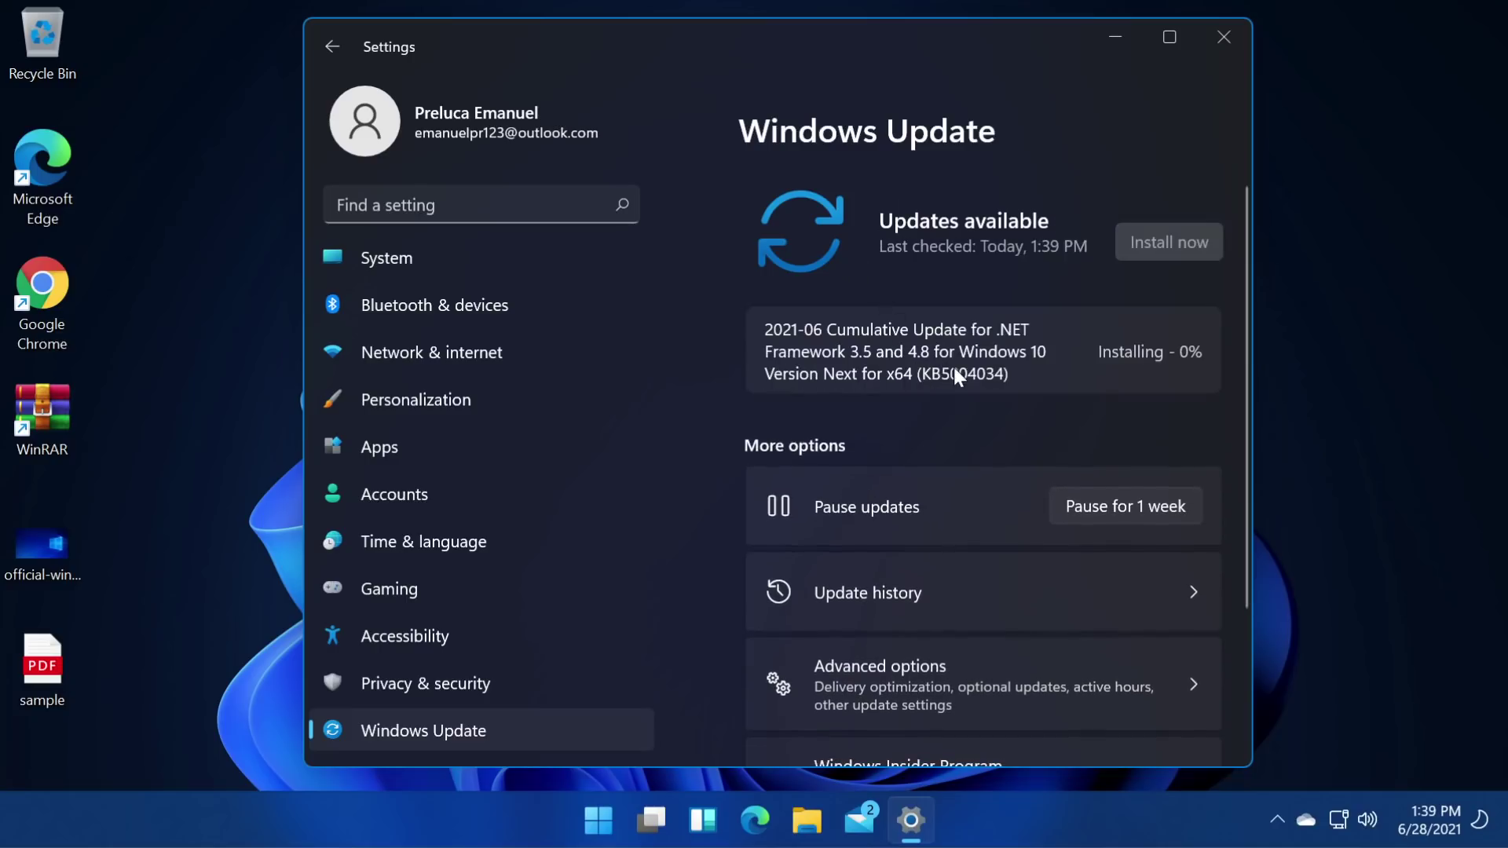
Close Settings and take a quick look at the hidden taskbar icons.
key(alt+F4)
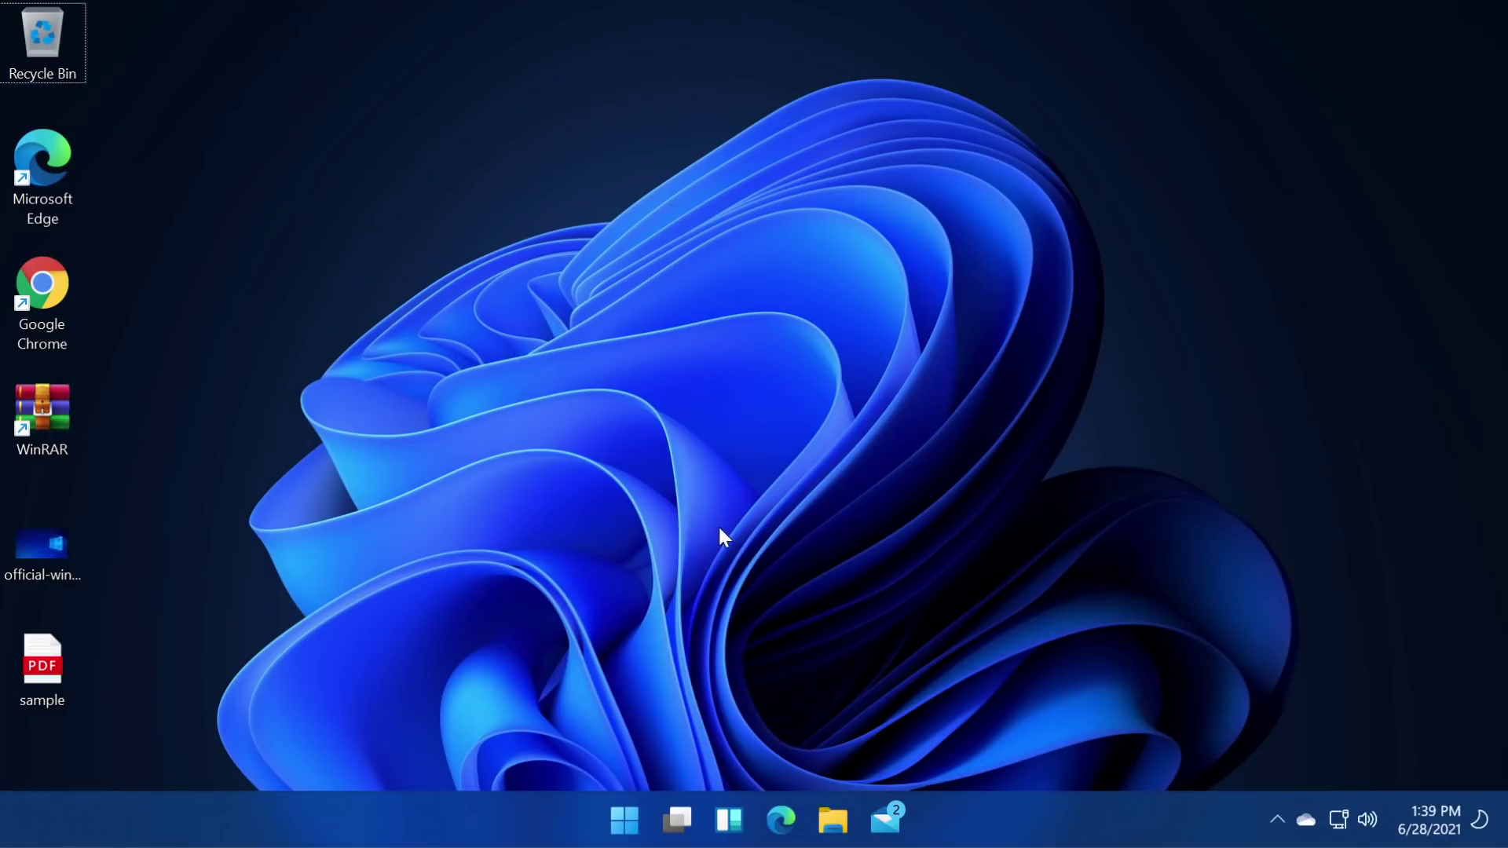
click(1277, 820)
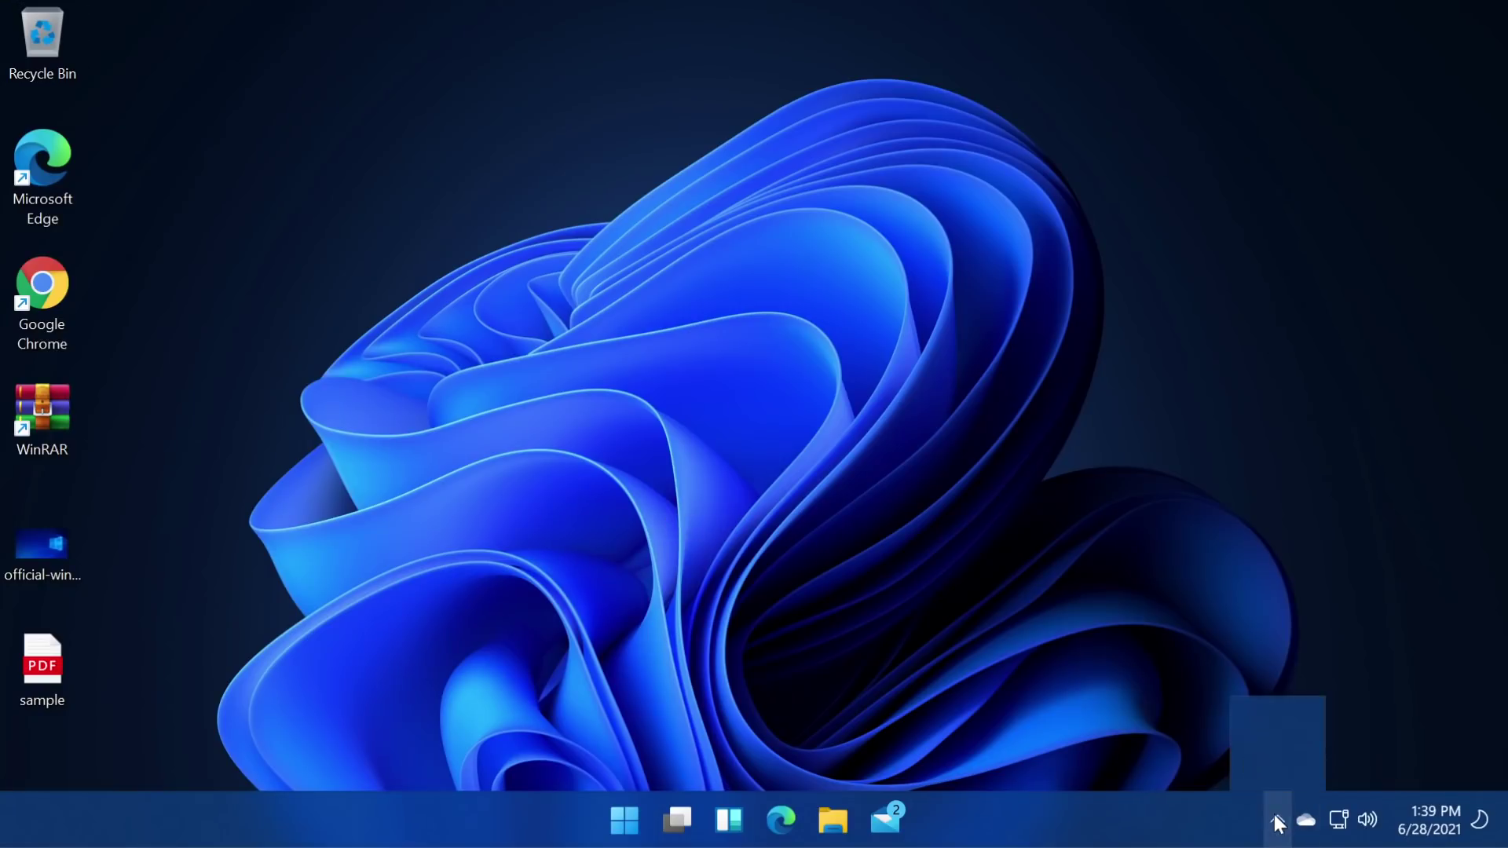
click(1025, 680)
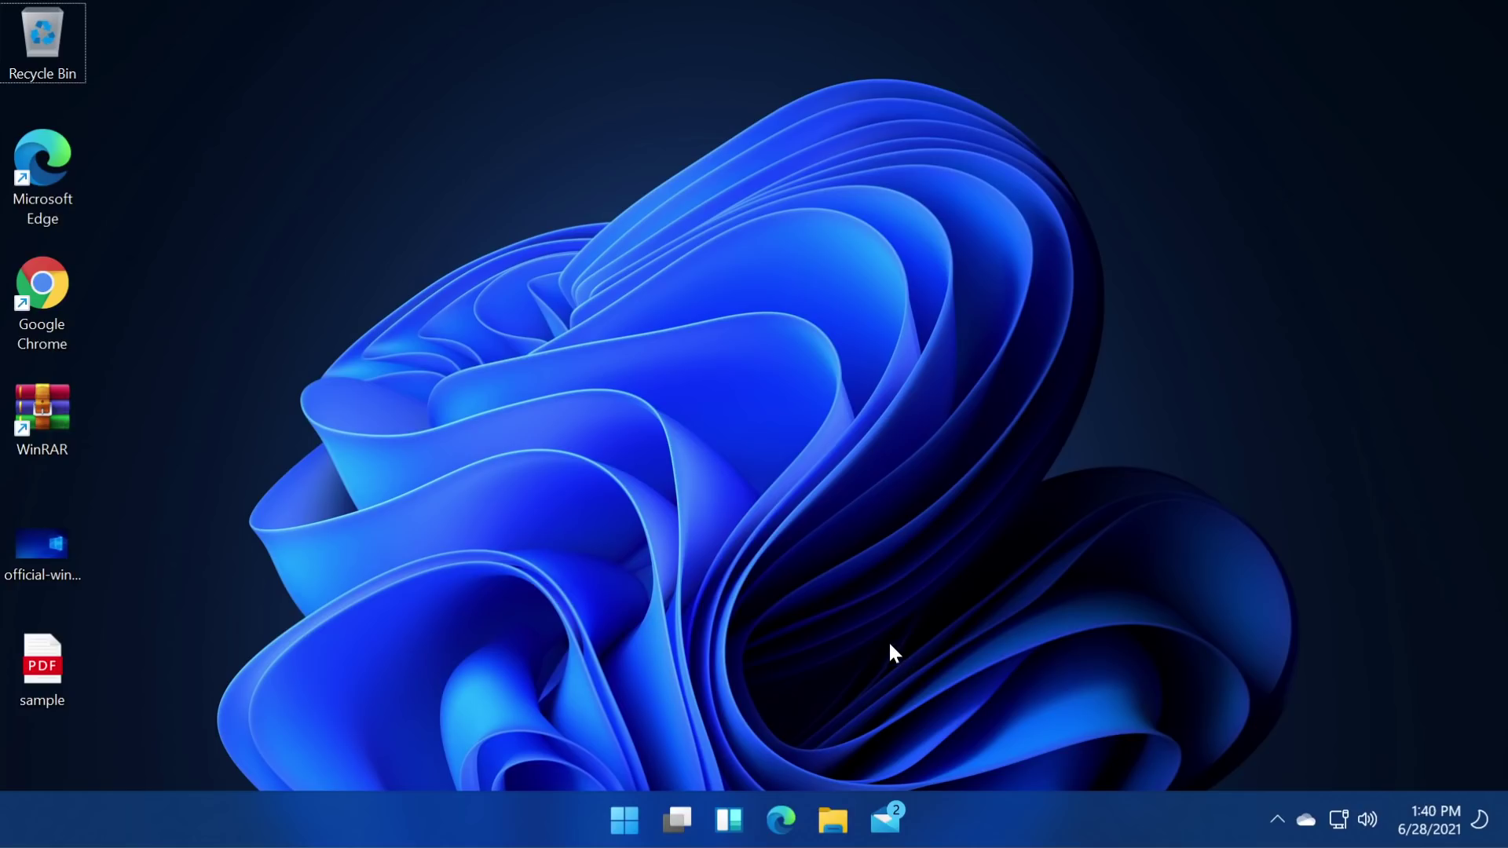
Browse the weather, market and news widgets, then close the Widgets panel.
click(729, 819)
scroll(654, 257, down, 2)
scroll(628, 247, up, 2)
scroll(673, 303, down, 5)
scroll(673, 304, up, 5)
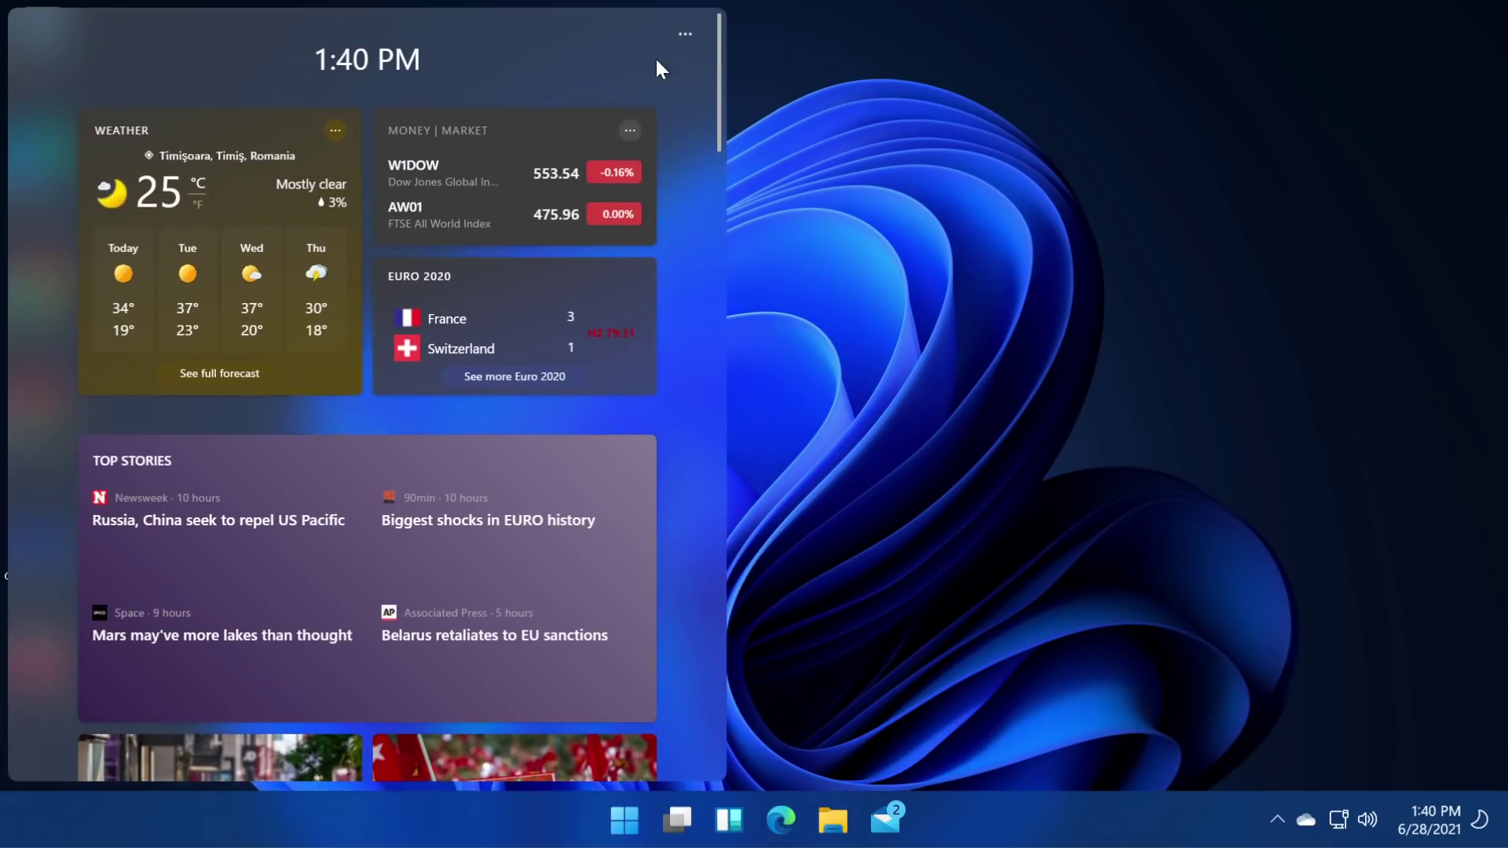
click(888, 168)
Launch Task Manager from the Start button's quick-link menu.
right_click(625, 820)
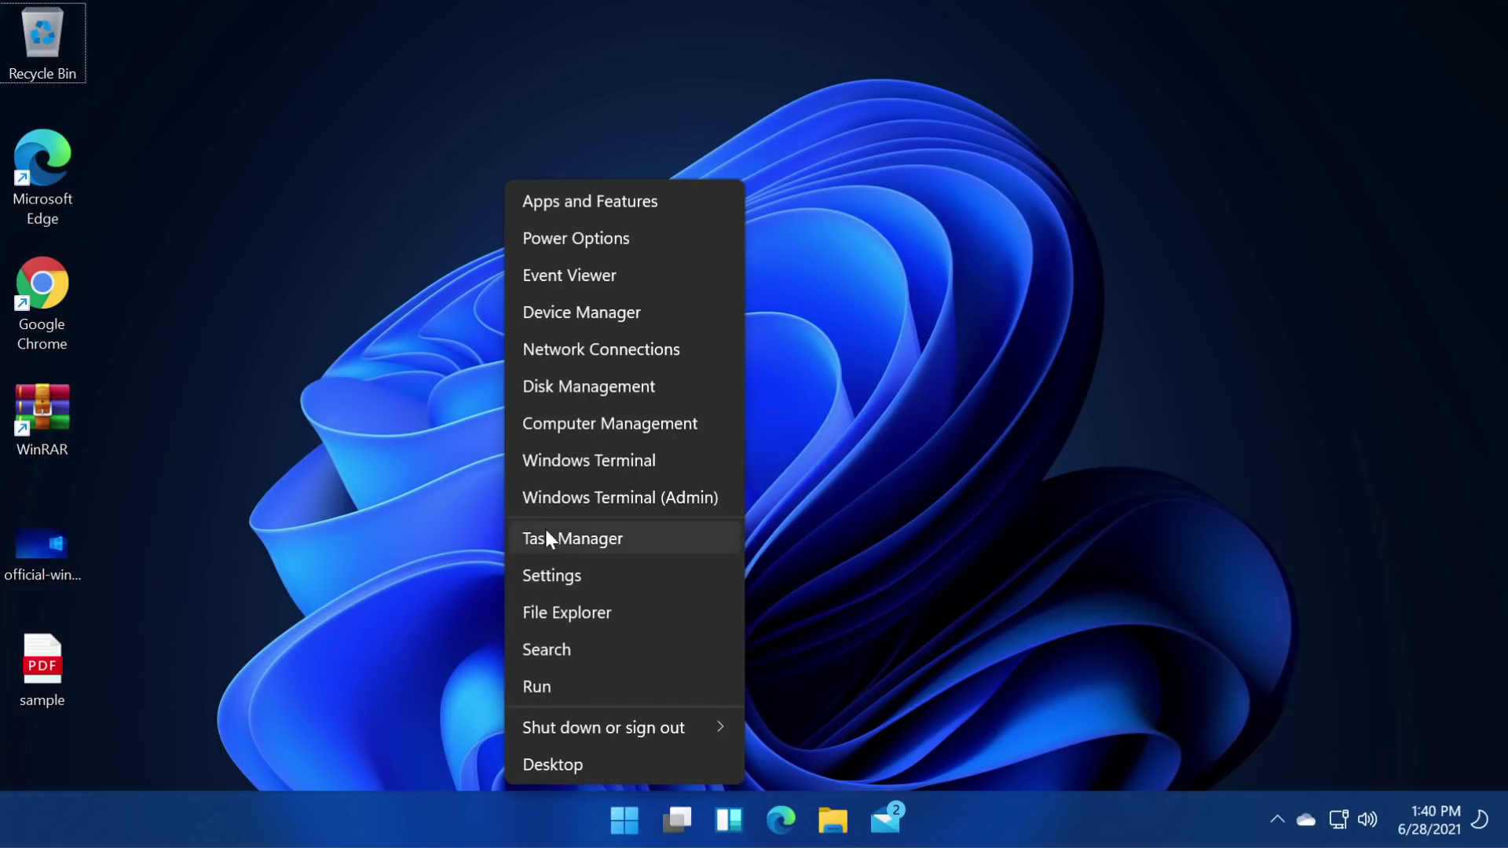
right_click(619, 821)
right_click(626, 822)
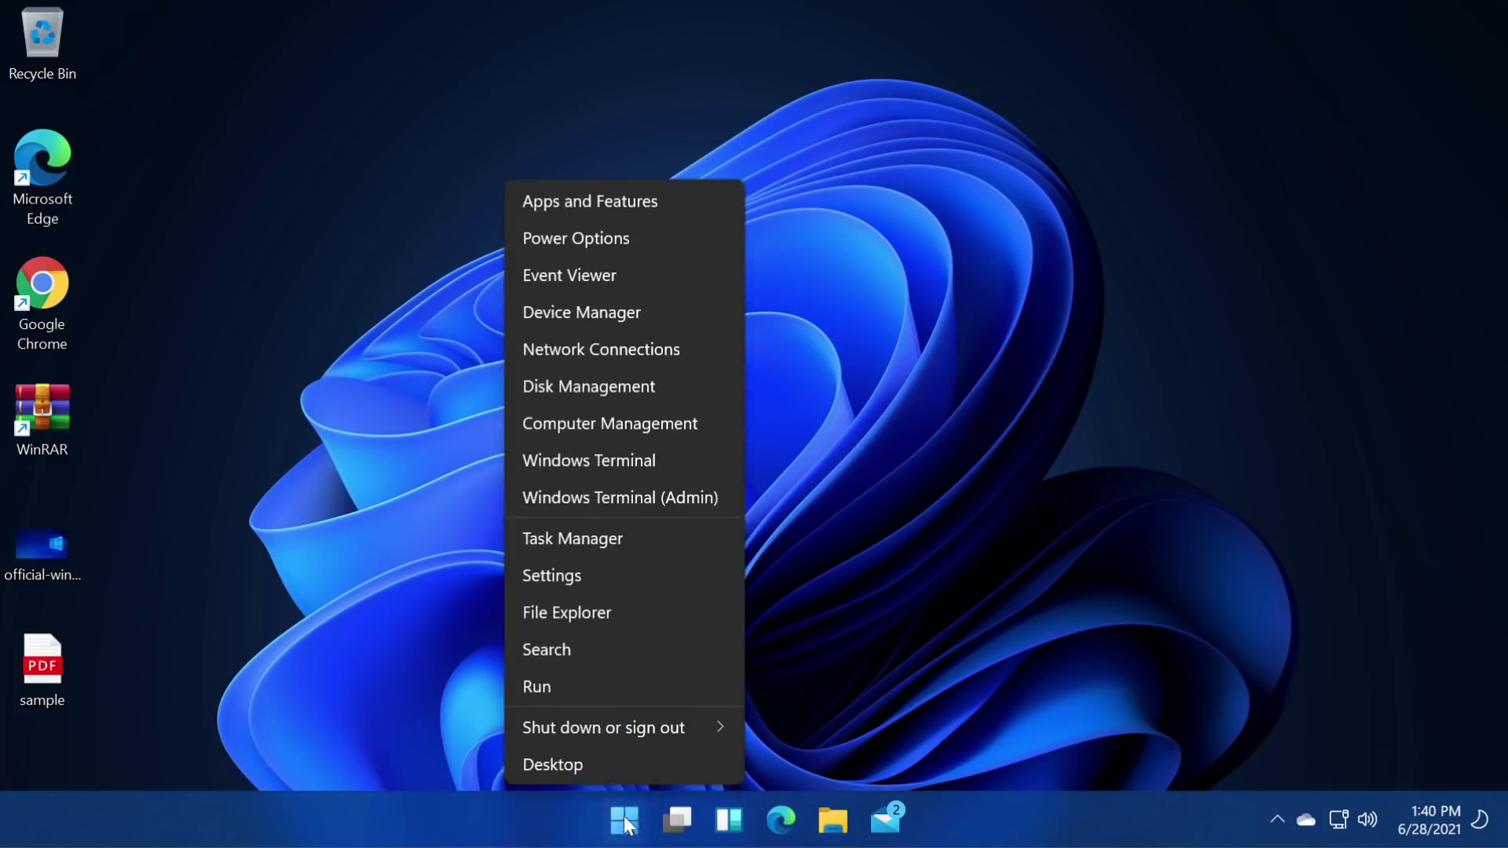
click(610, 543)
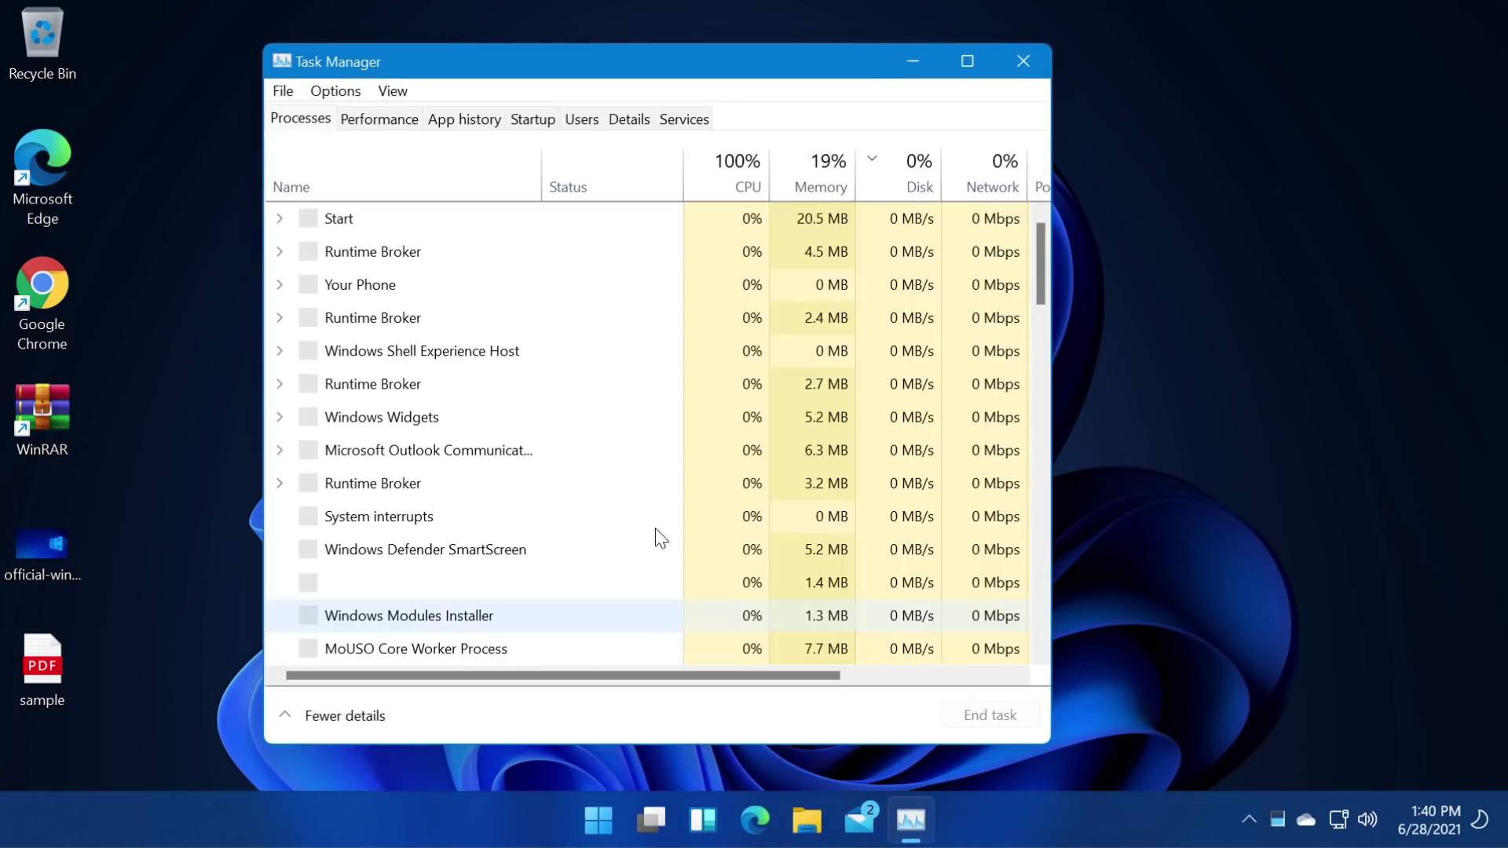
View Task Manager's Performance graphs and Processes list, and check its File, Options and View menus.
click(393, 126)
click(312, 126)
click(327, 92)
click(280, 92)
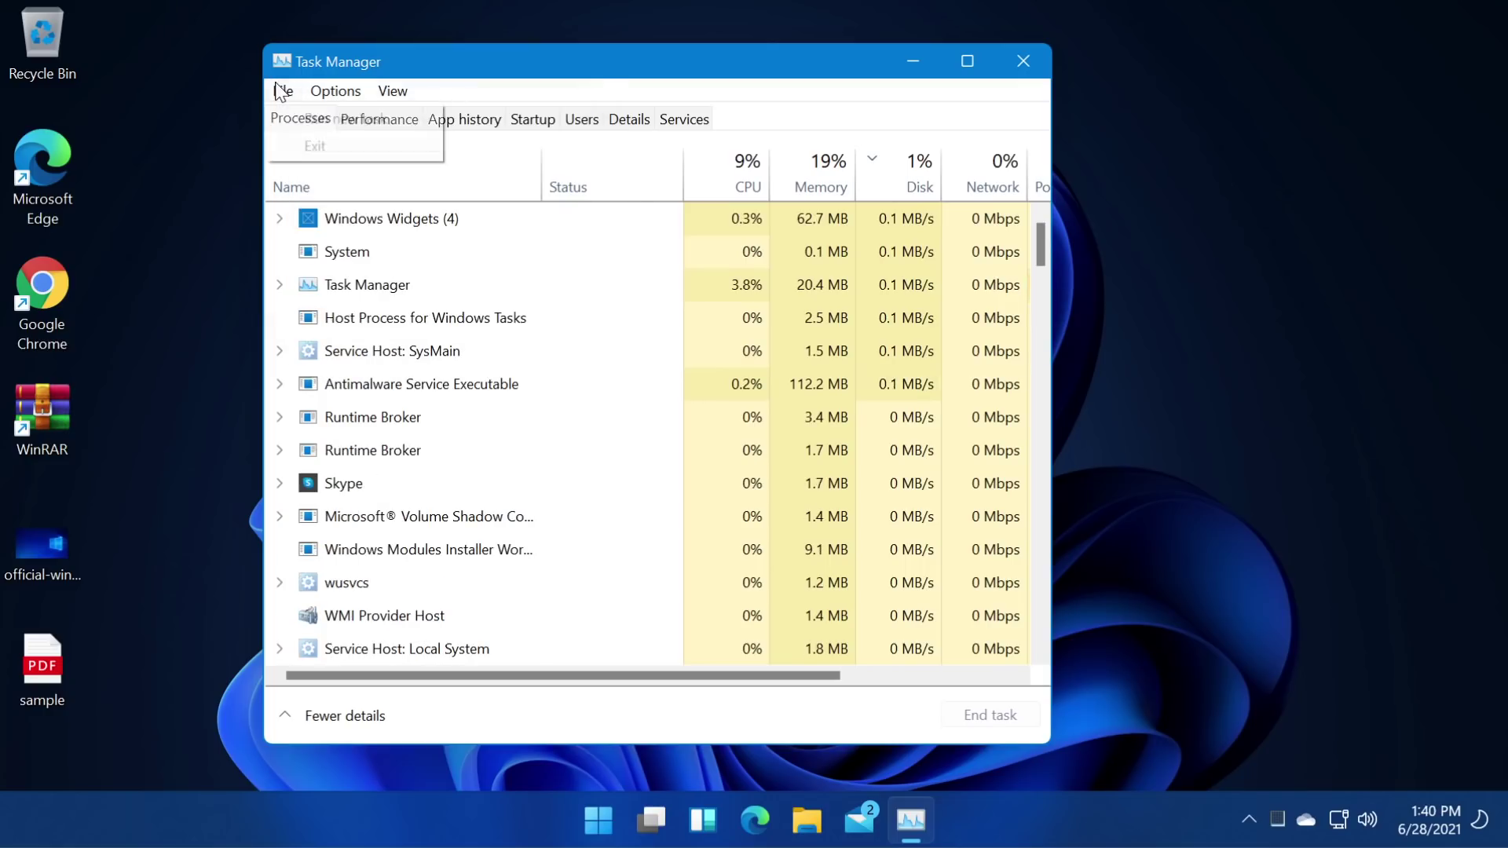
click(393, 91)
Close Task Manager and page to the second page of Start's pinned apps.
click(1023, 61)
click(1023, 61)
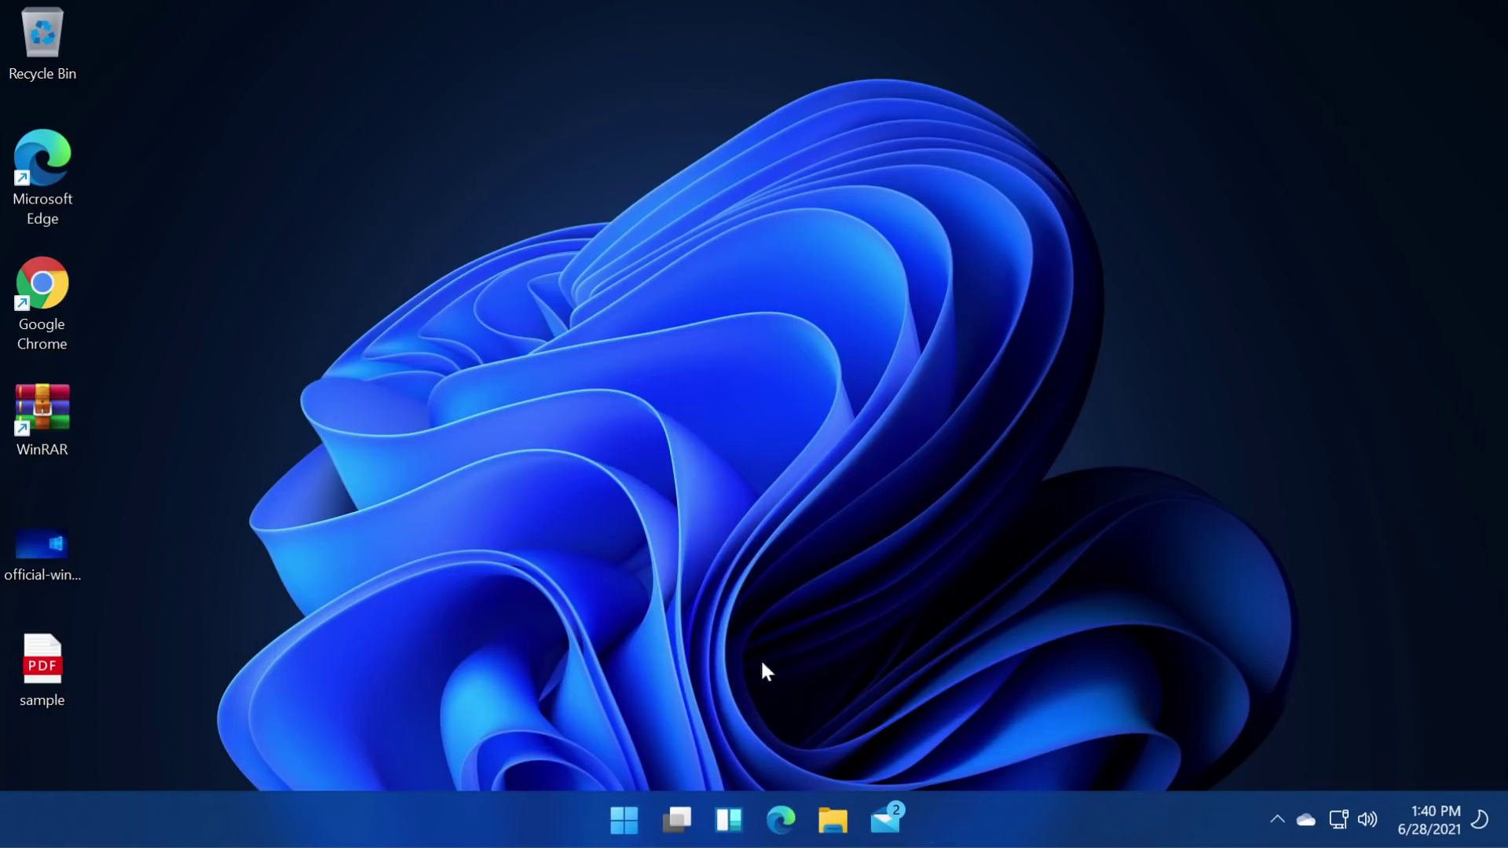
click(625, 823)
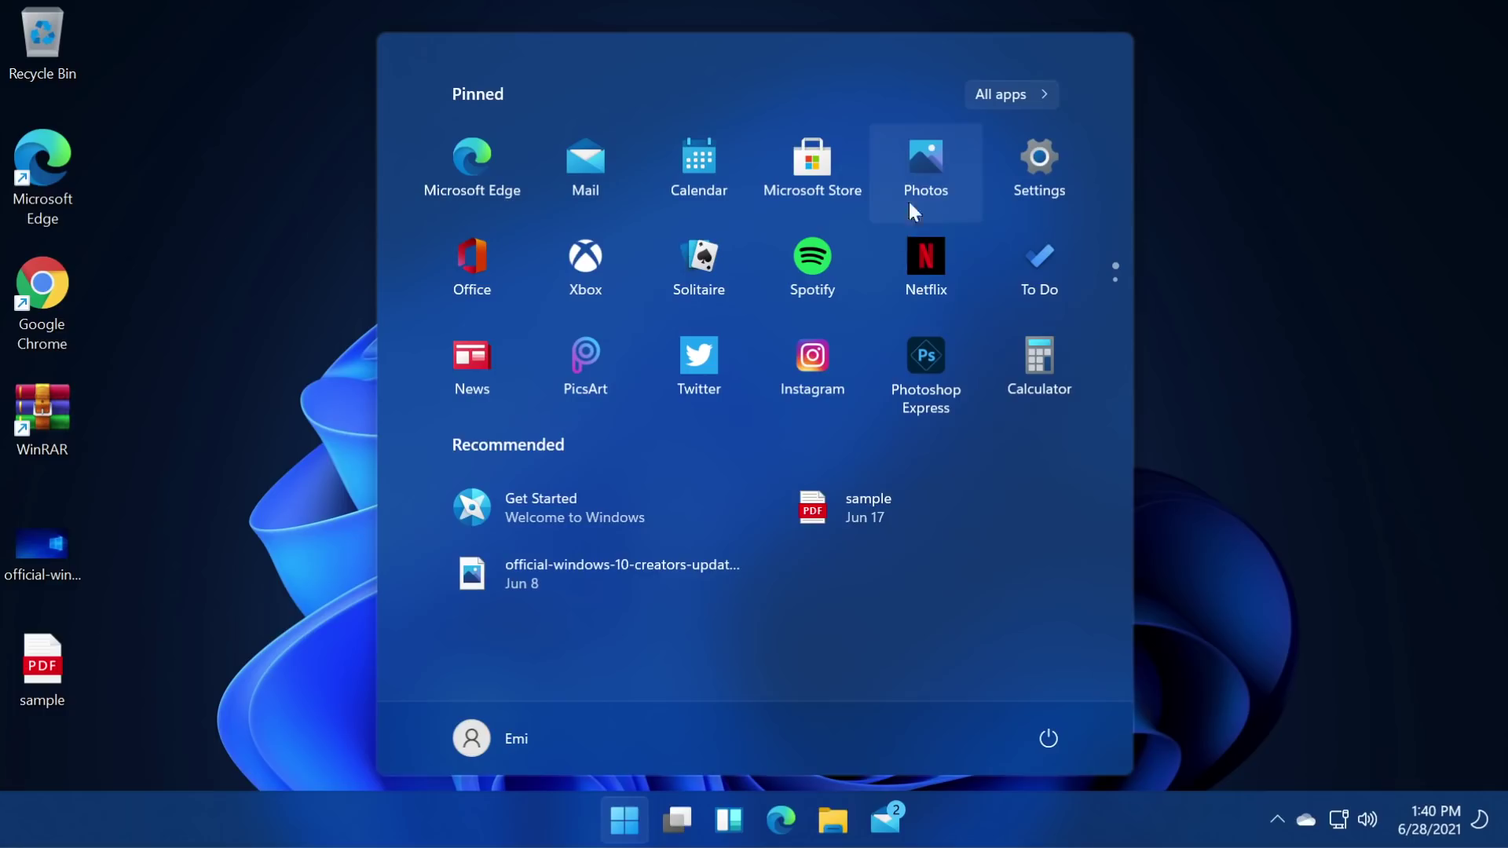
click(1115, 295)
Go back to the first pinned page and open TikTok's Microsoft Store page from the search suggestion.
click(1119, 253)
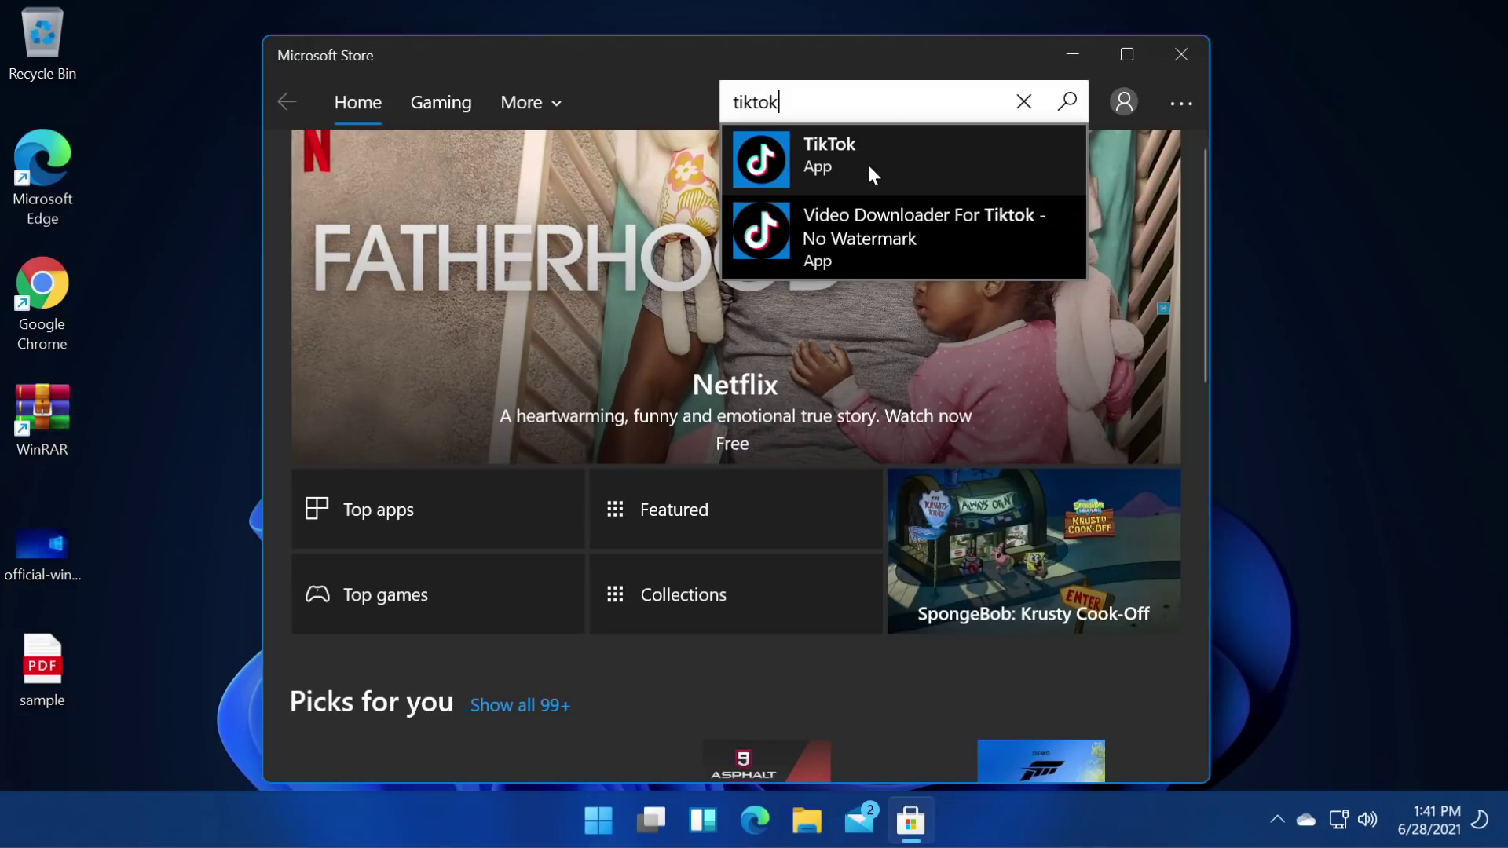
click(868, 162)
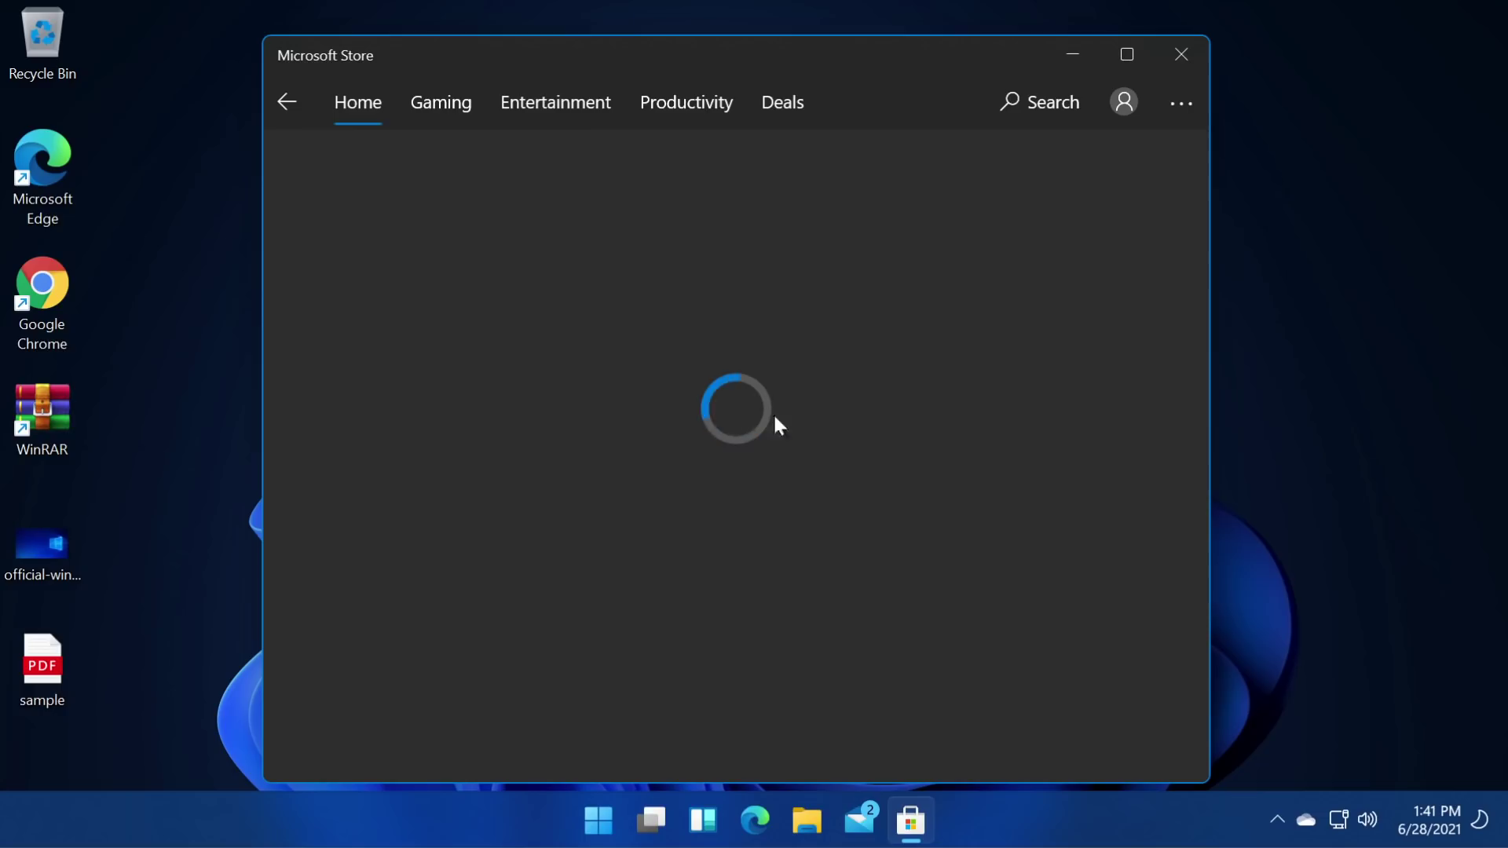
Explore the desktop menu's Sort by, View and New entries, the classic Show more options menu, then reopen it.
click(1503, 825)
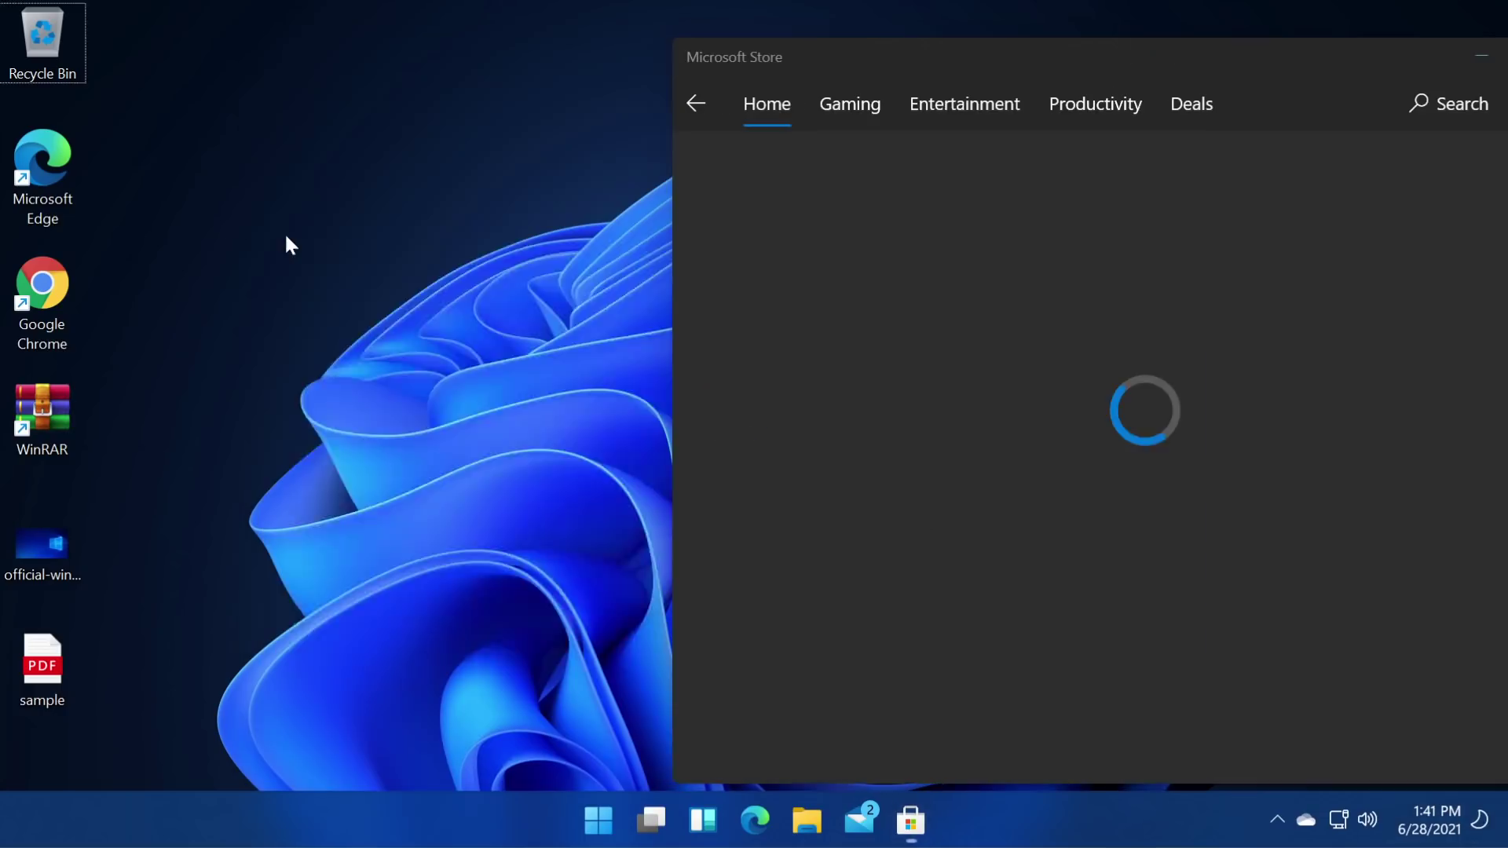
right_click(286, 239)
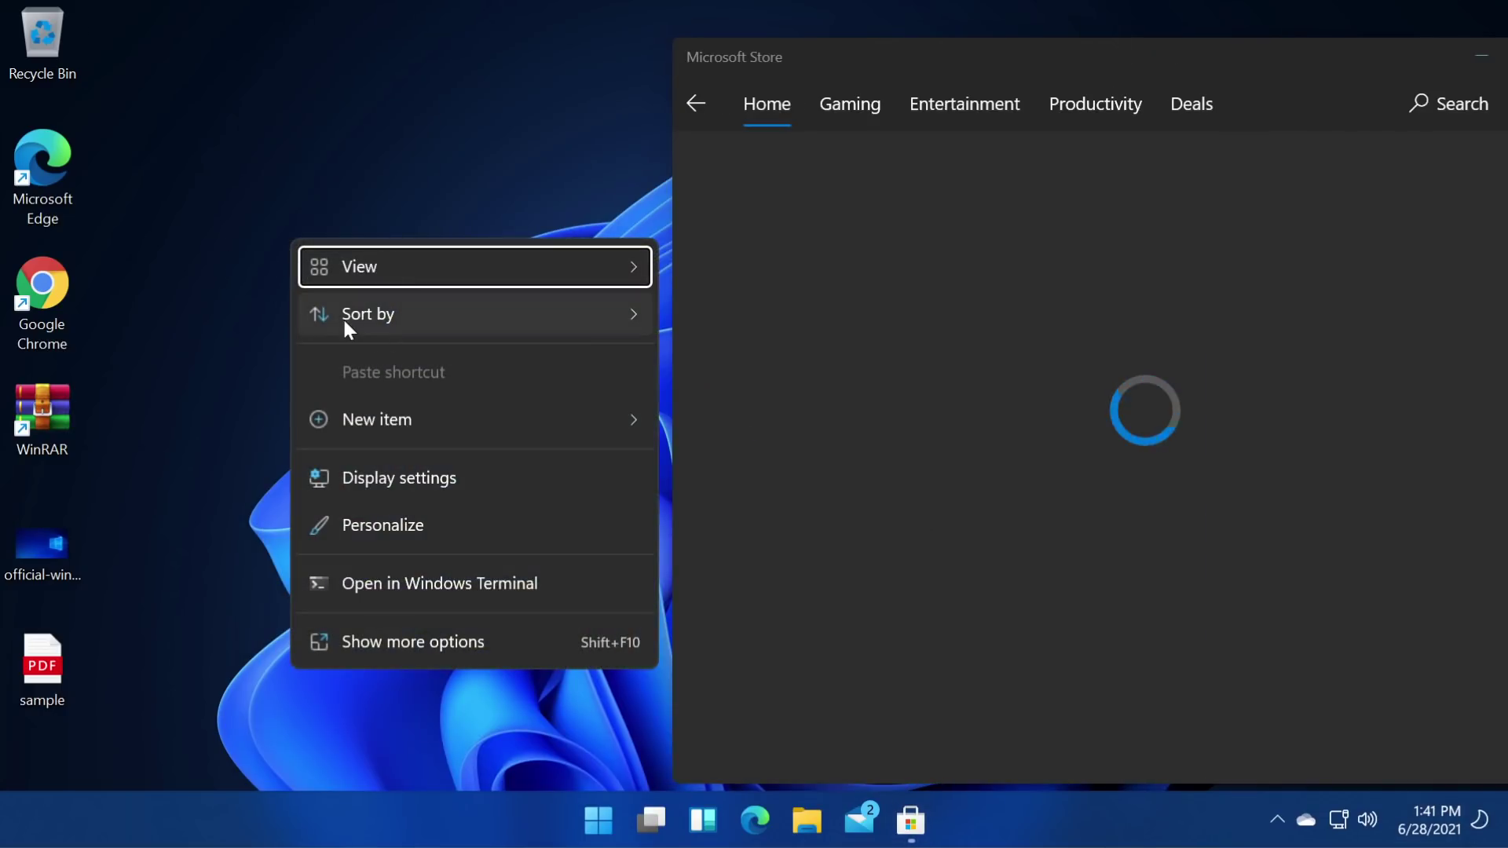
mouse_move(411, 275)
mouse_move(430, 313)
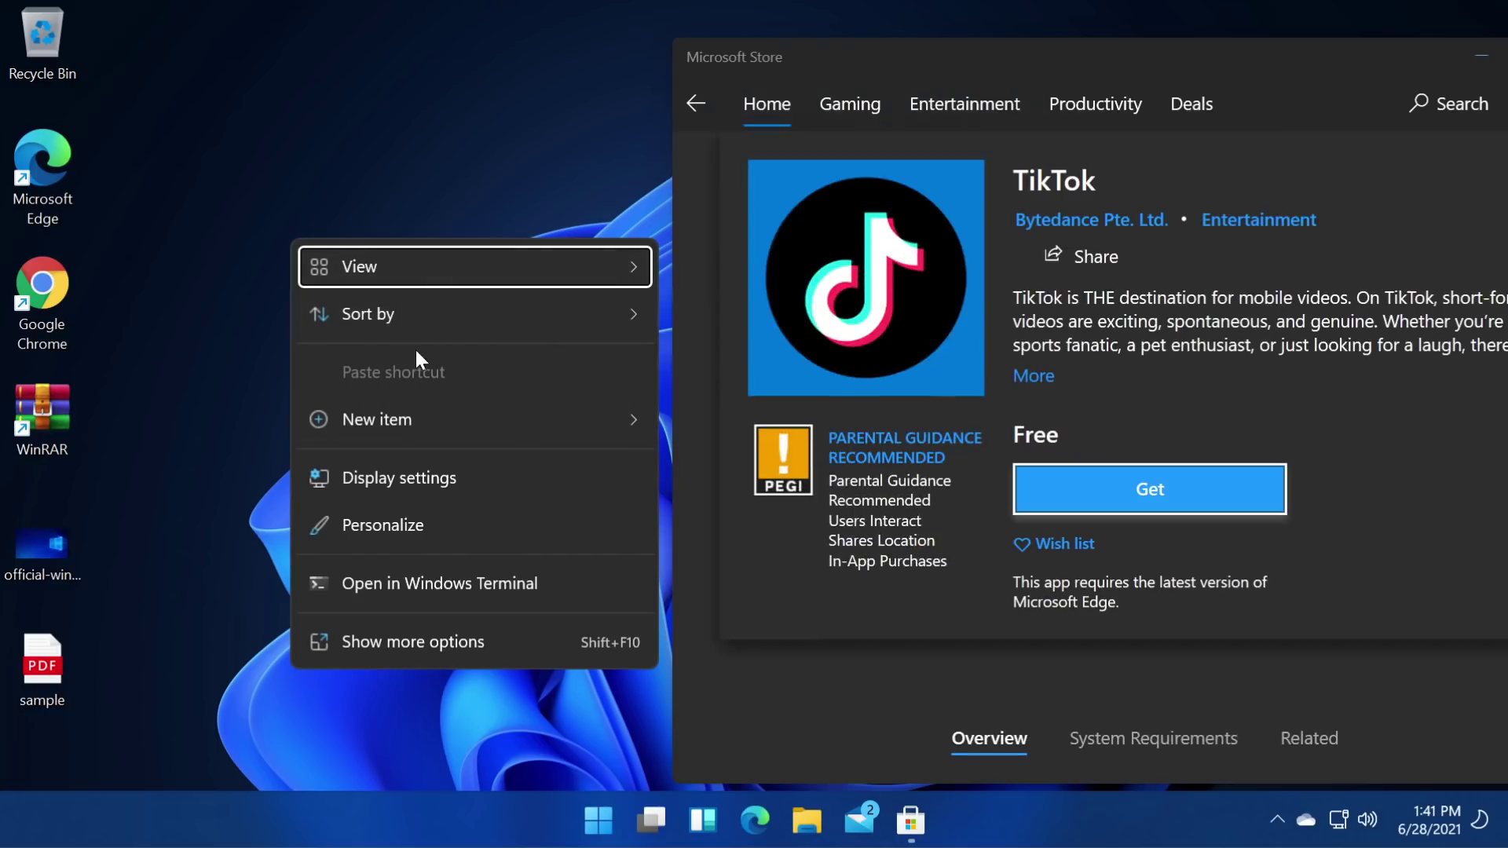
mouse_move(396, 320)
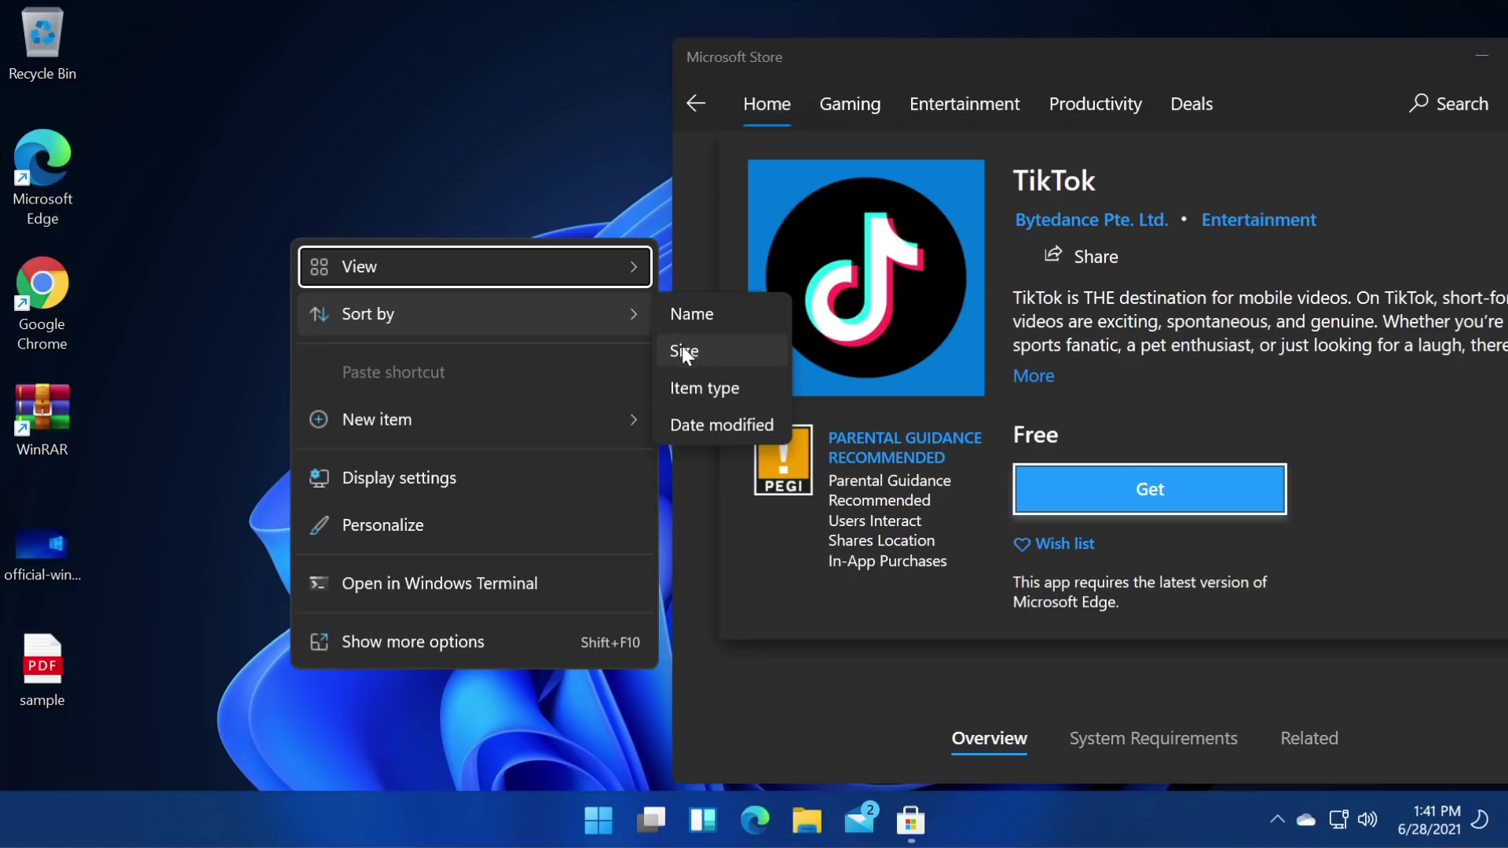
mouse_move(444, 413)
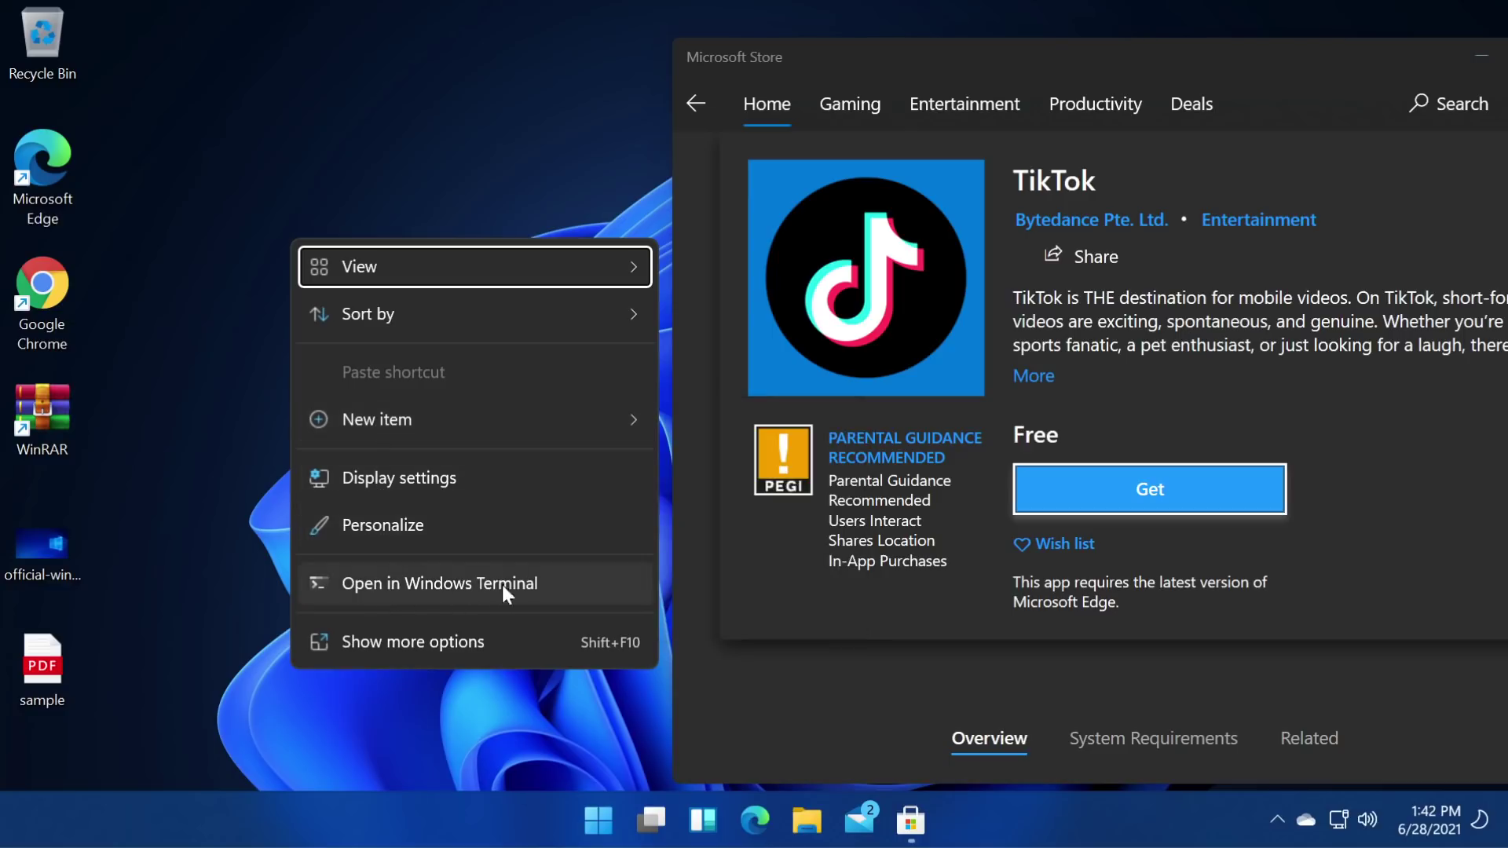
click(413, 646)
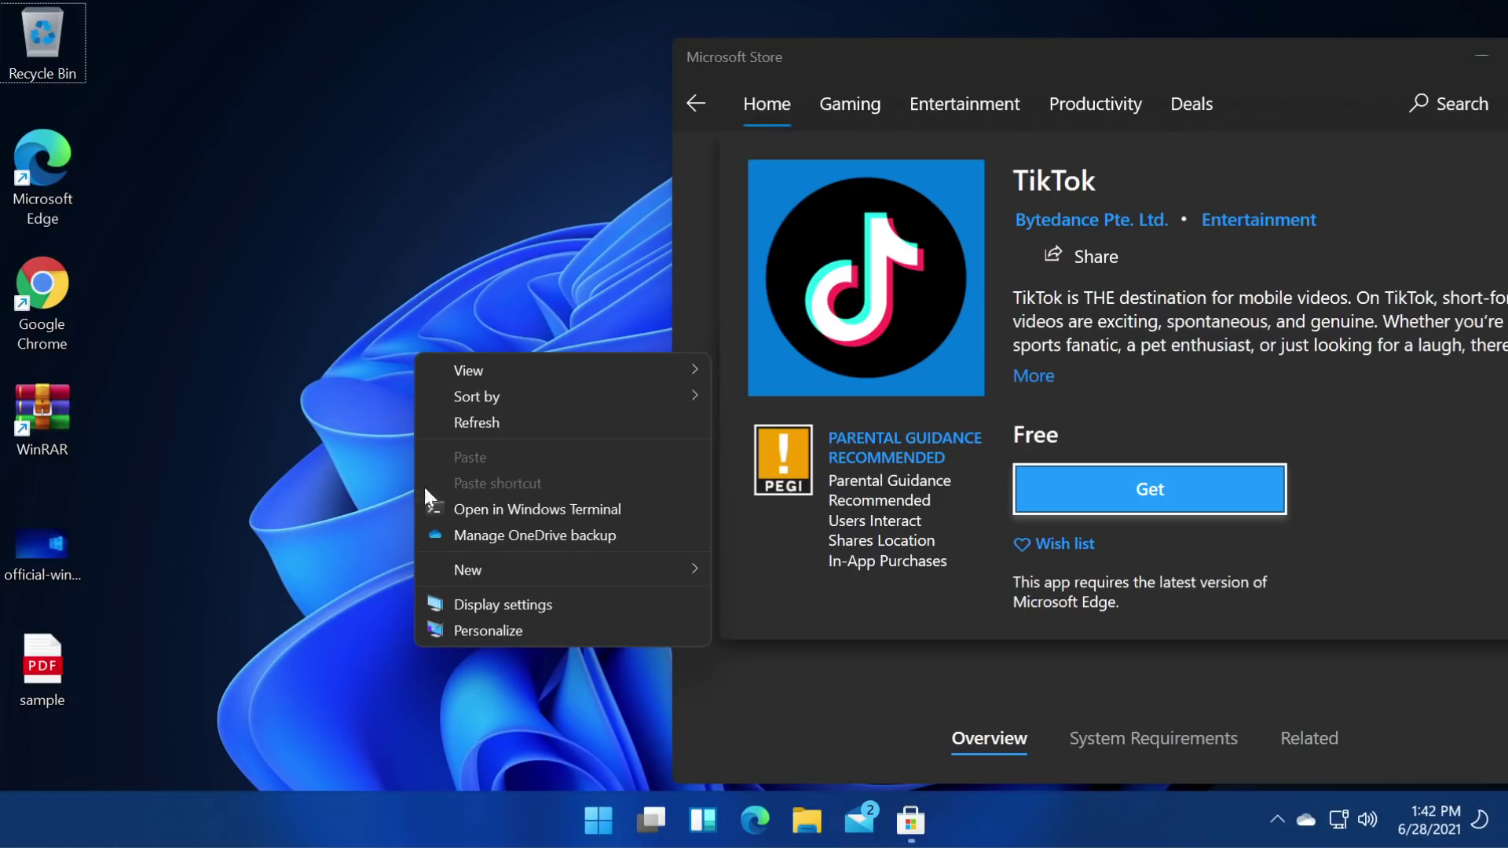
right_click(310, 325)
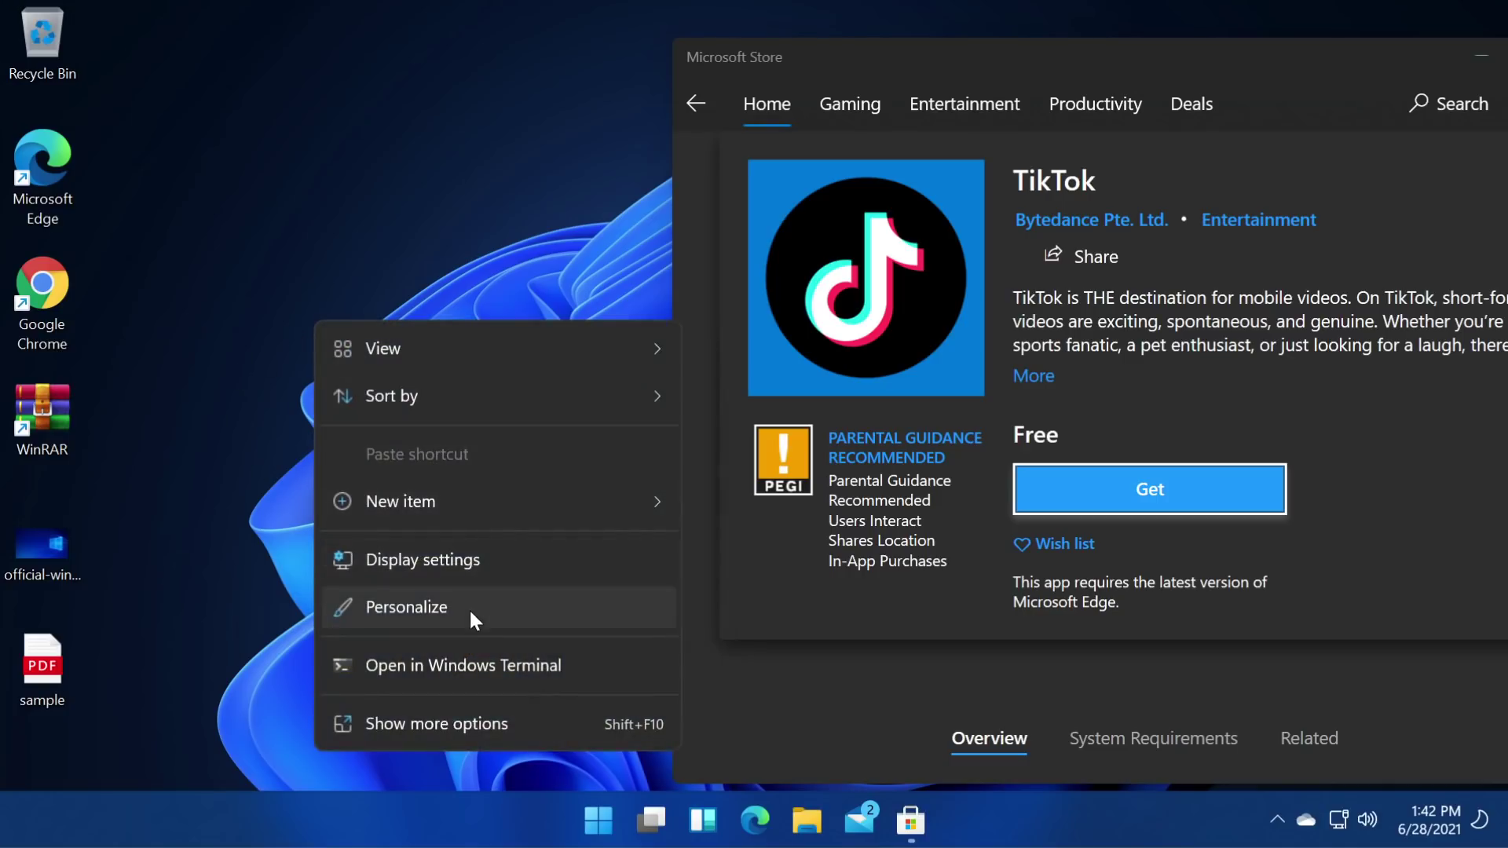
Open Display settings and scroll through the Display page.
click(458, 561)
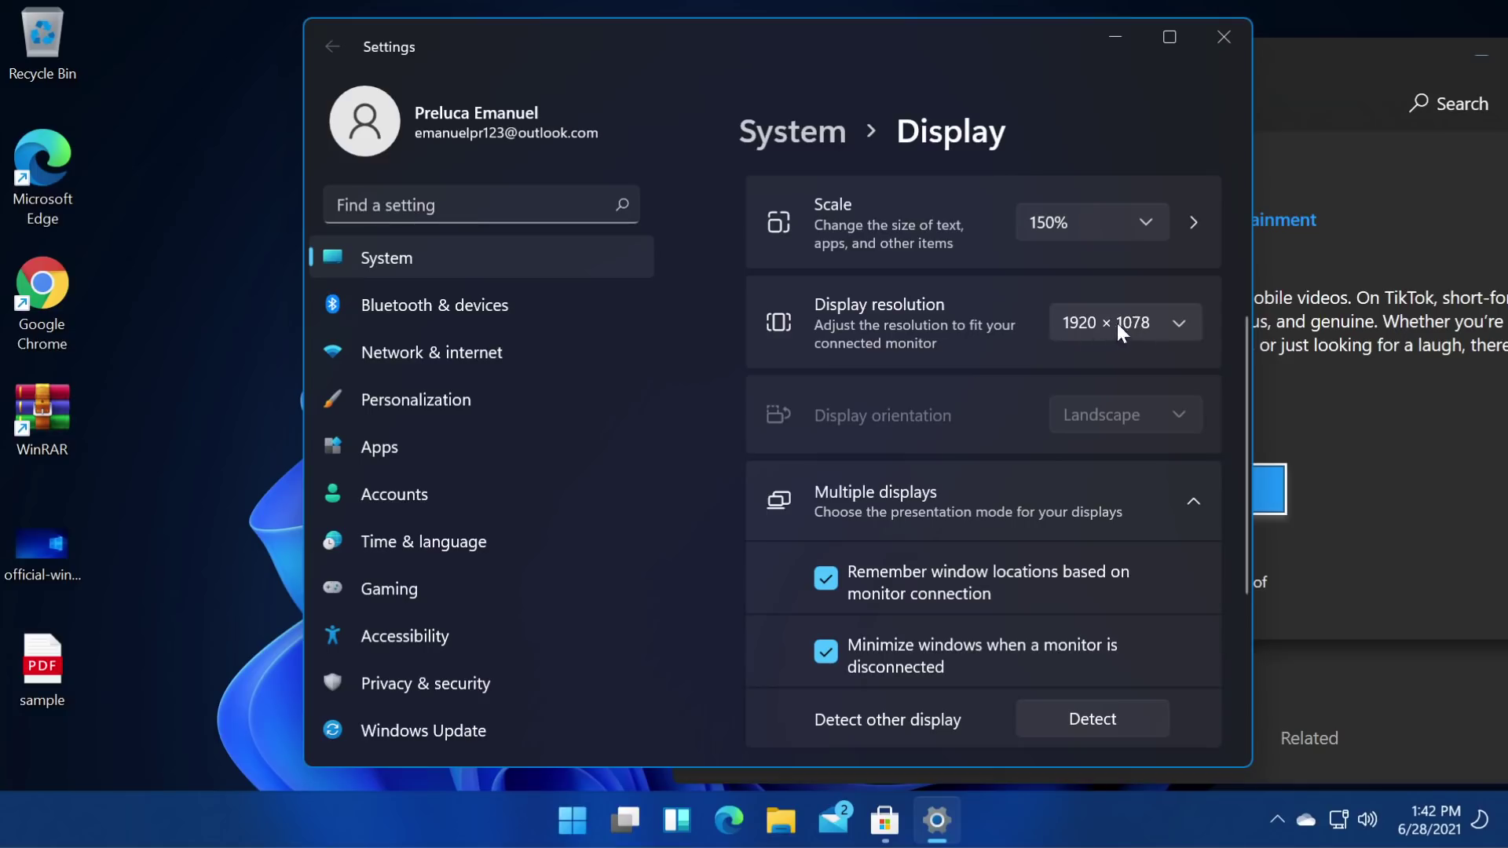
scroll(933, 296, down, 3)
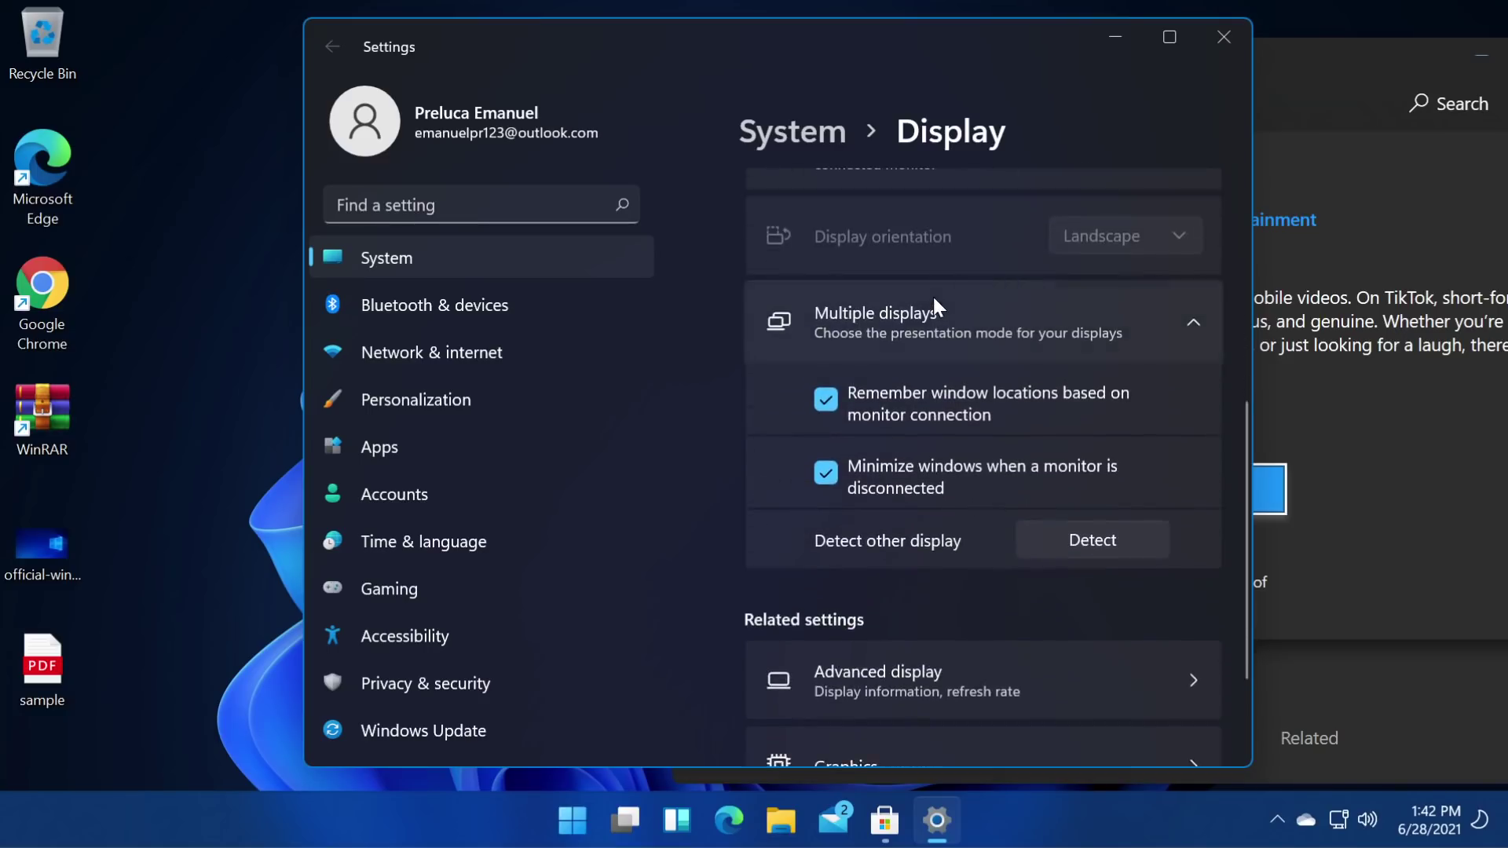
scroll(933, 297, down, 3)
scroll(946, 564, up, 10)
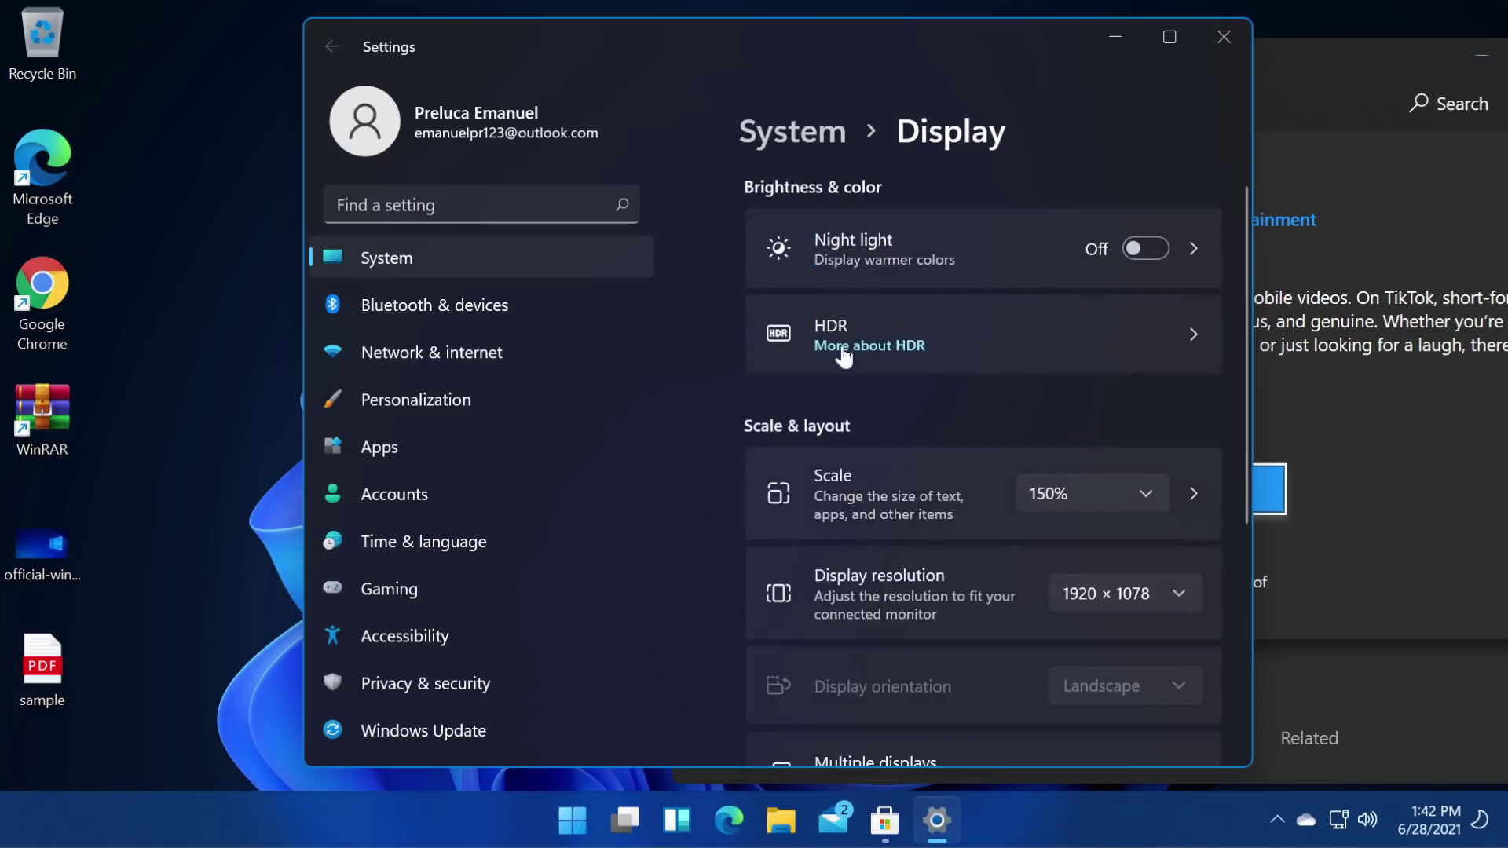
scroll(848, 392, down, 3)
scroll(856, 473, up, 3)
Move the Settings window left and open the HDR page for Display 1.
drag(751, 41, 541, 28)
click(754, 338)
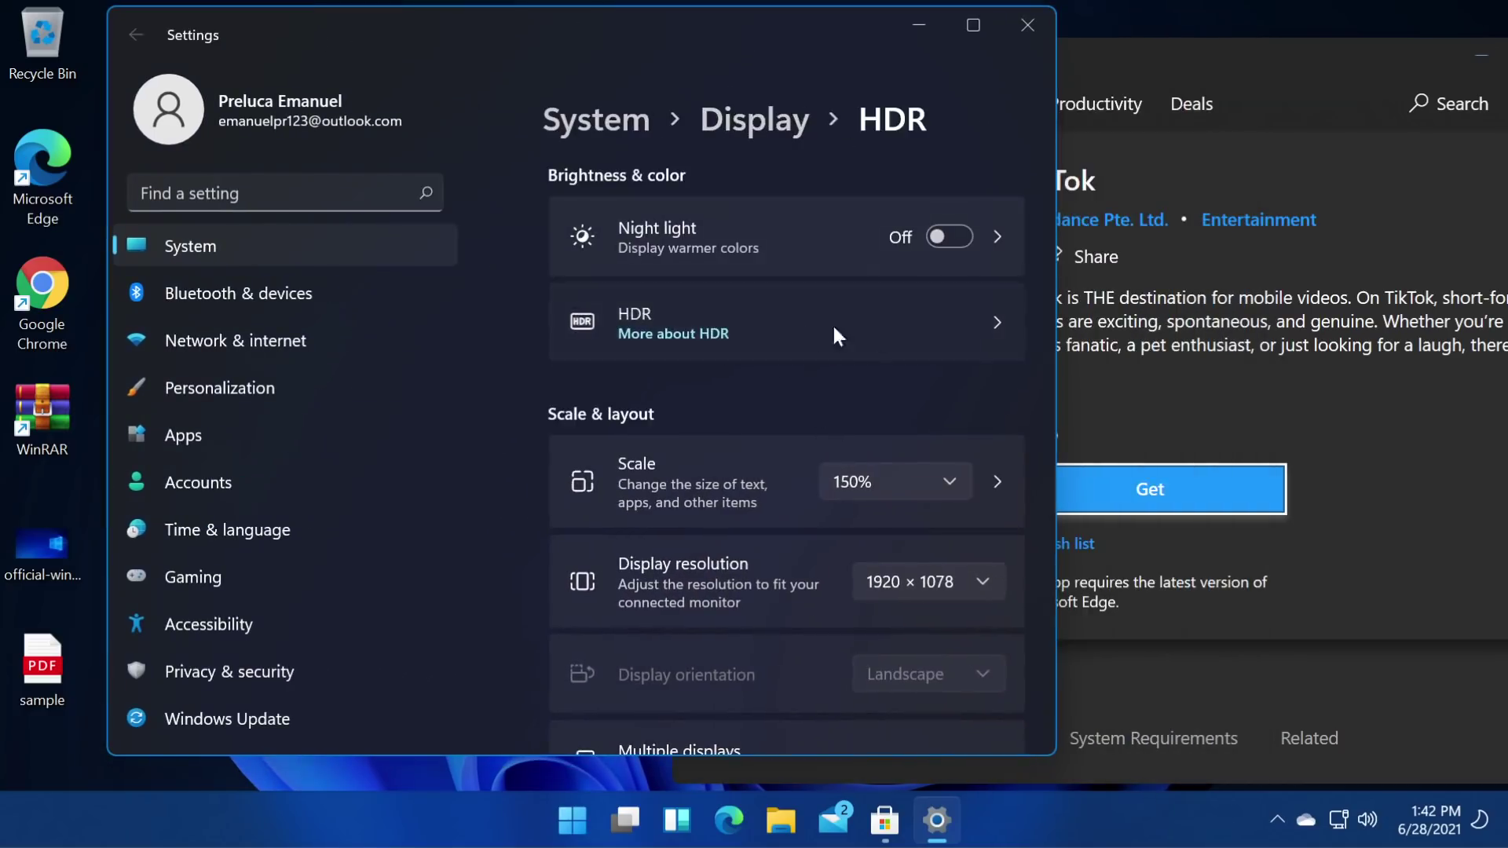
scroll(791, 356, down, 2)
scroll(781, 460, up, 2)
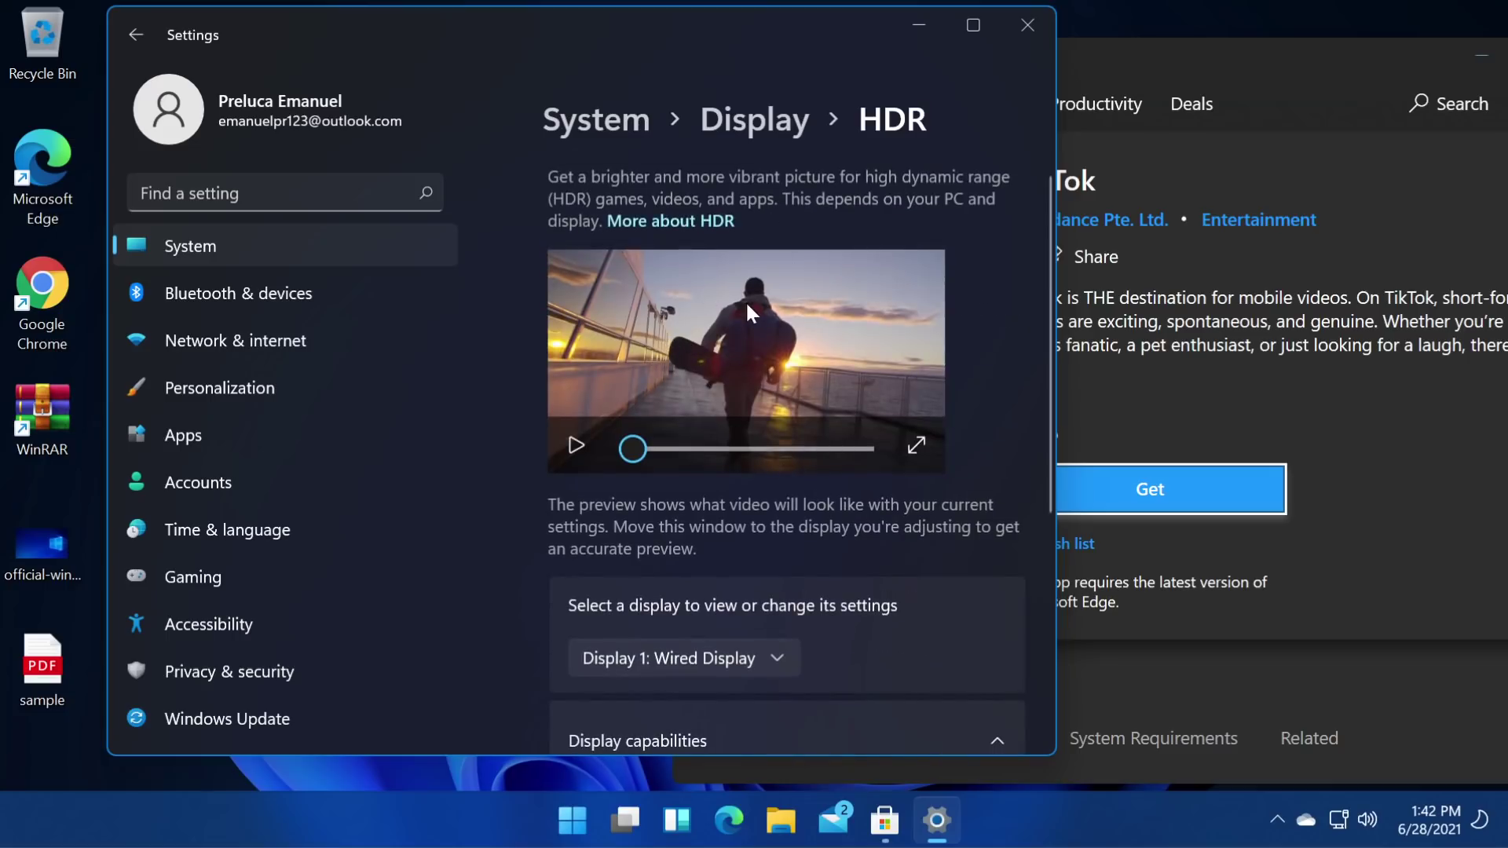
drag(539, 29, 599, 50)
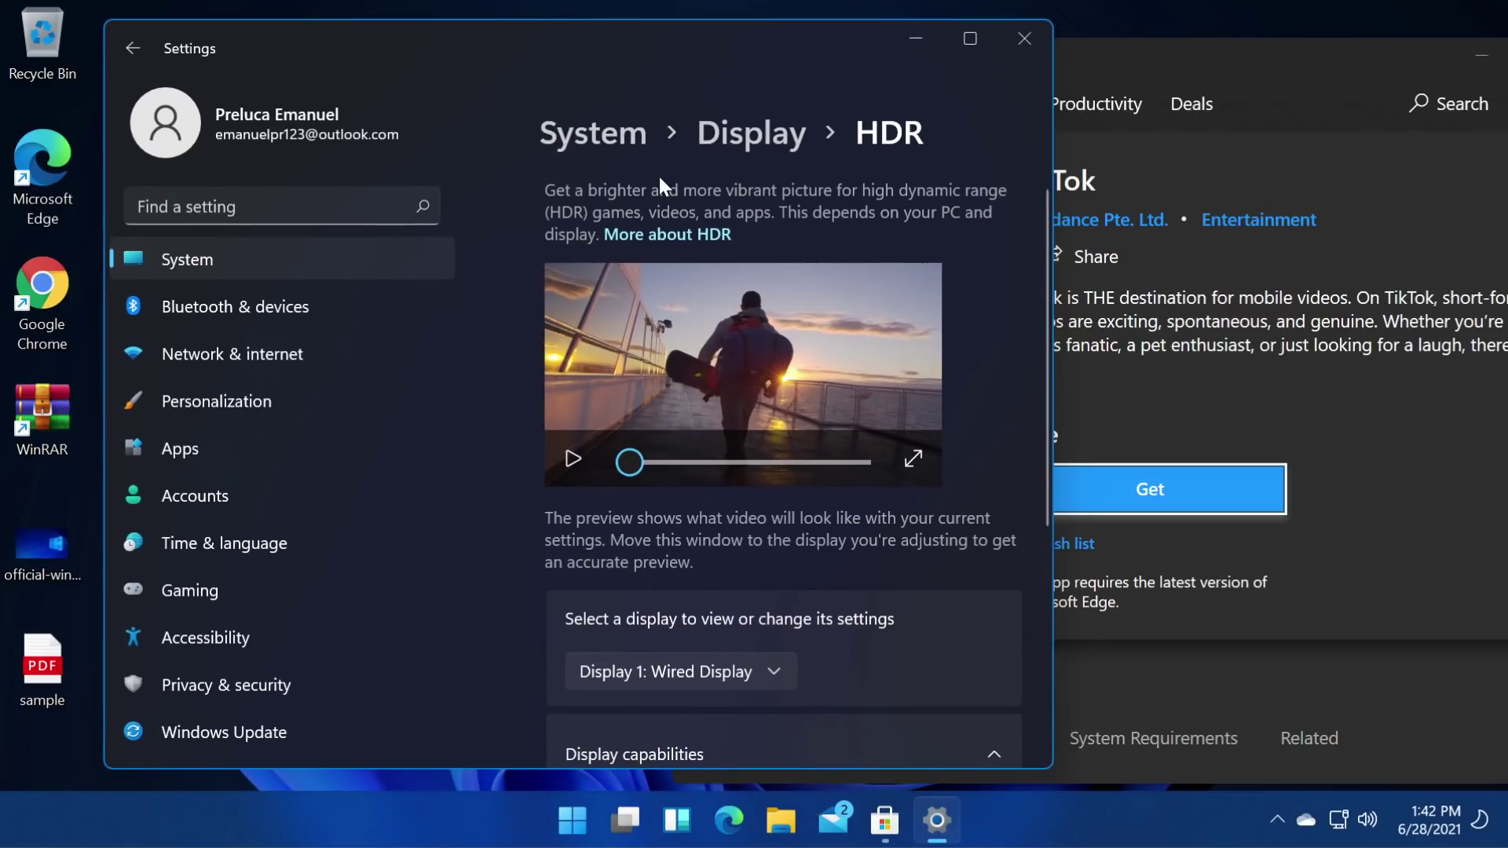
Close Settings and get and install the free TikTok app from the Store.
click(1023, 43)
drag(1076, 73, 752, 47)
click(824, 474)
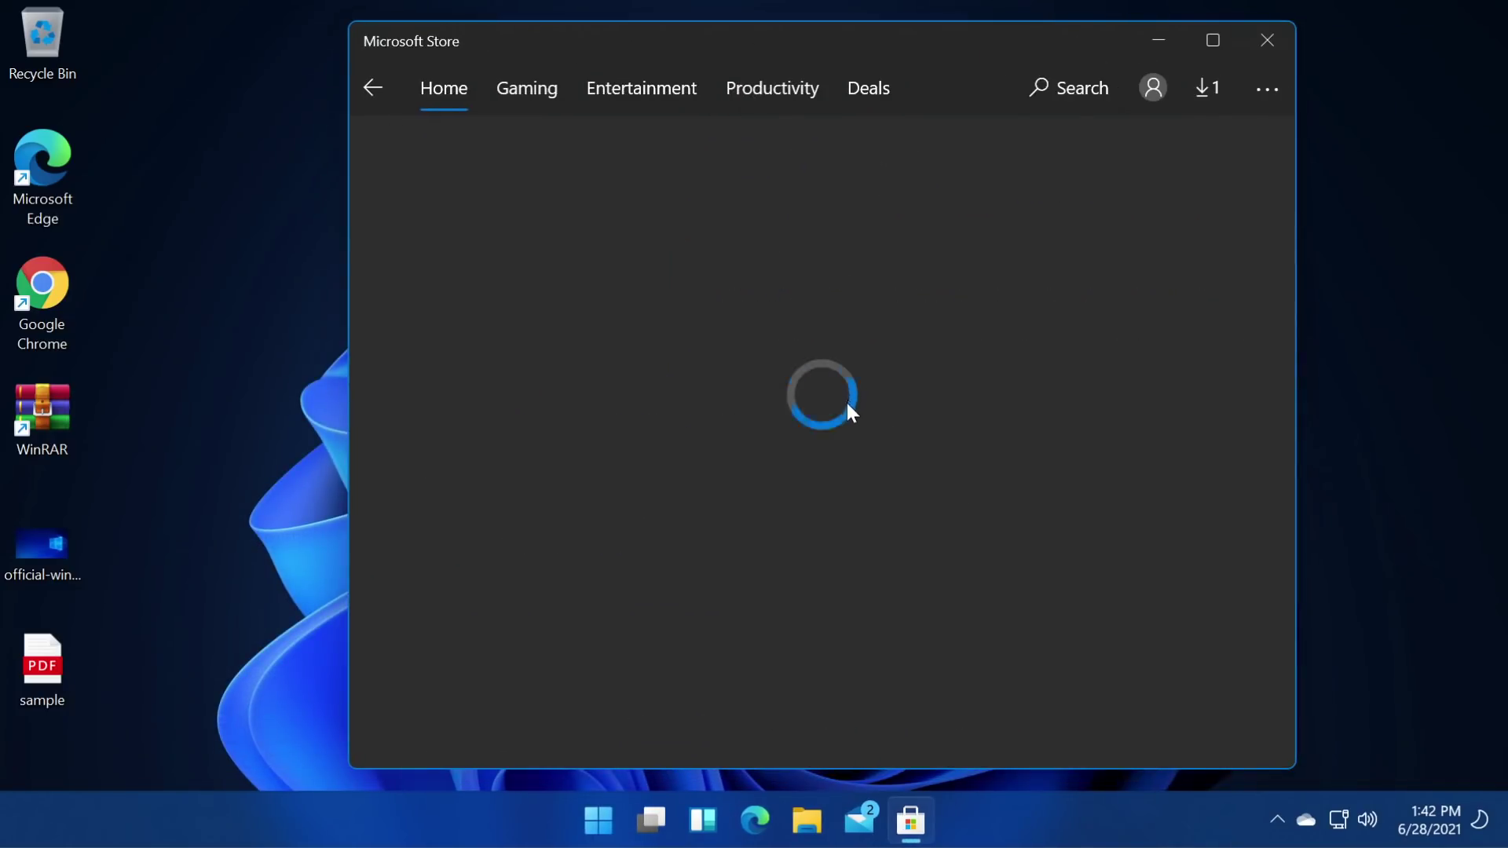
click(1086, 182)
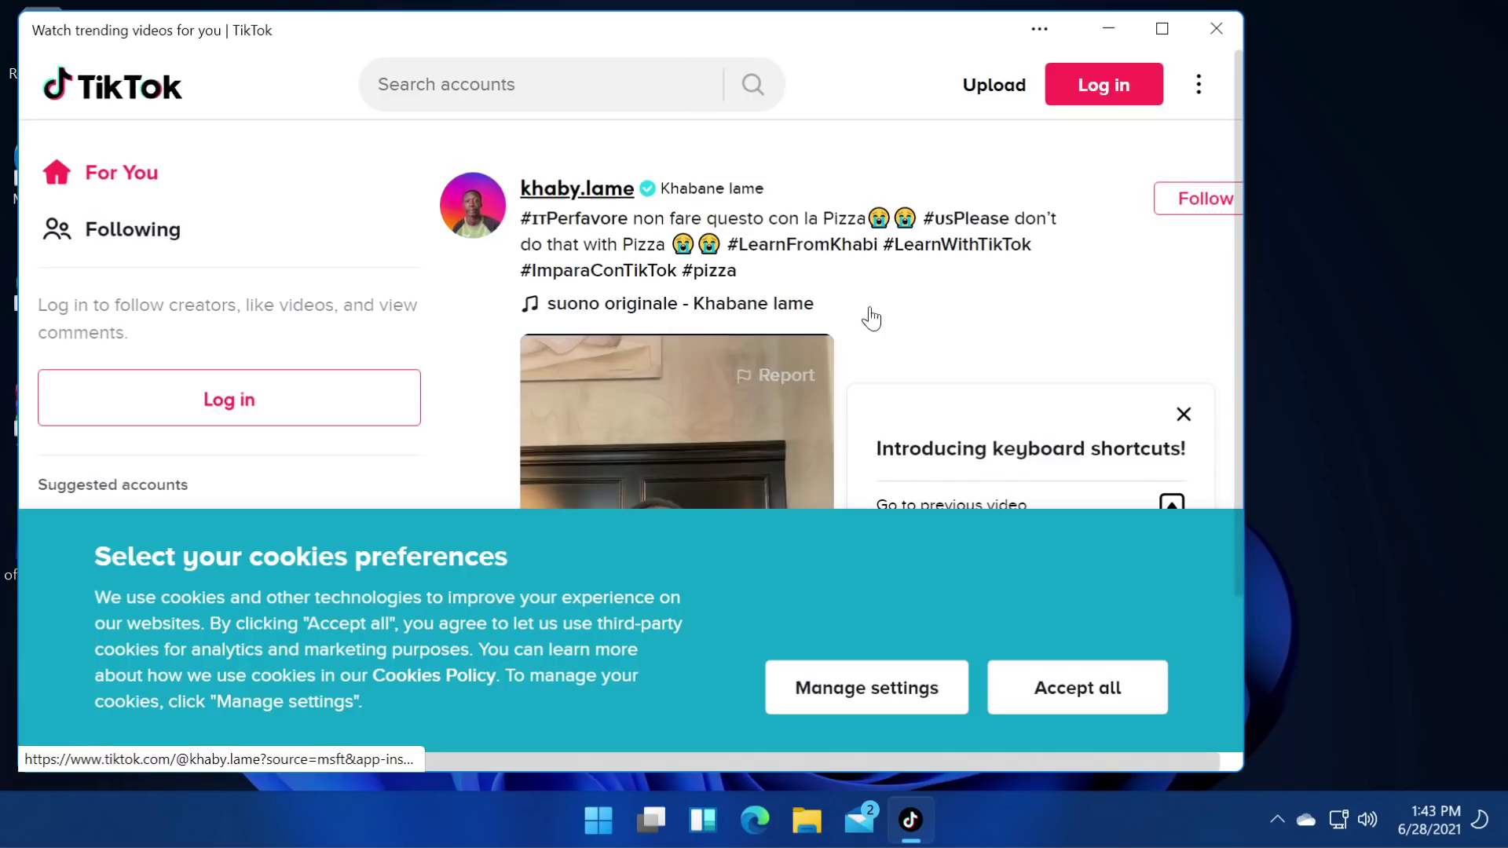
Accept all cookies in TikTok, then close the TikTok window.
click(1068, 699)
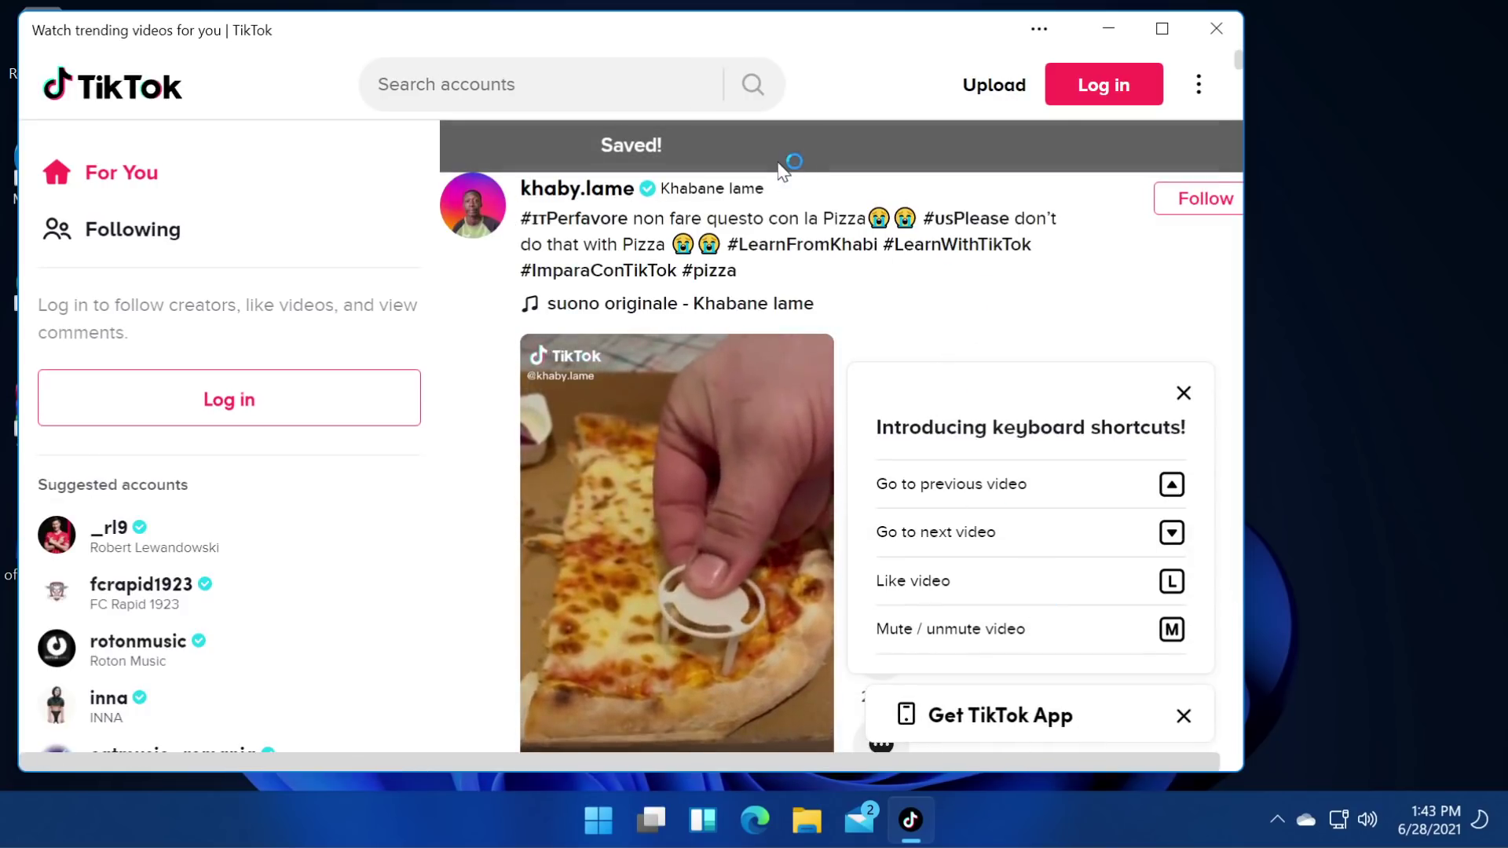
drag(421, 35, 477, 40)
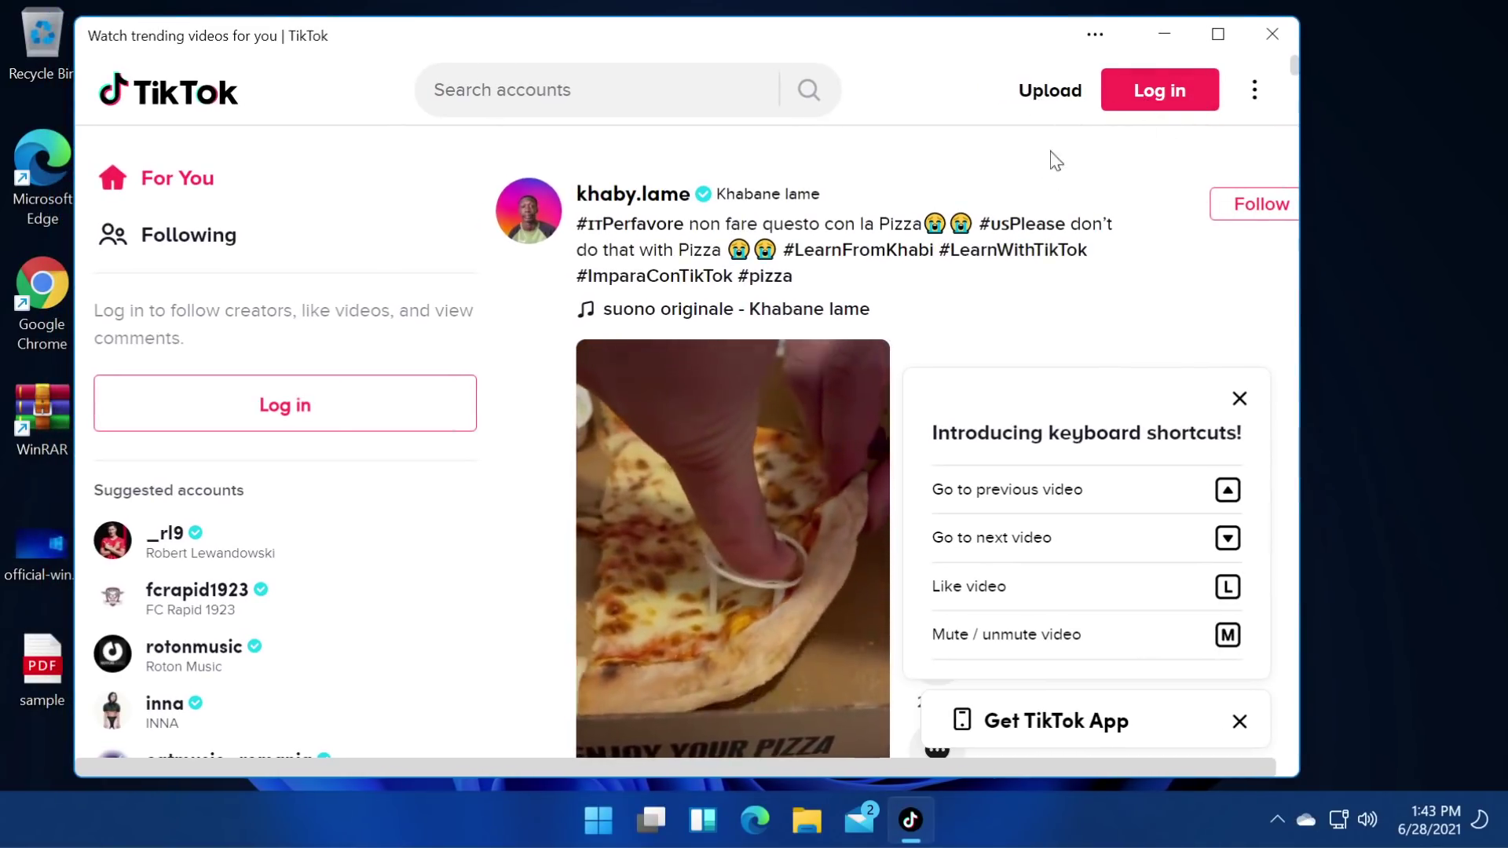
click(1273, 34)
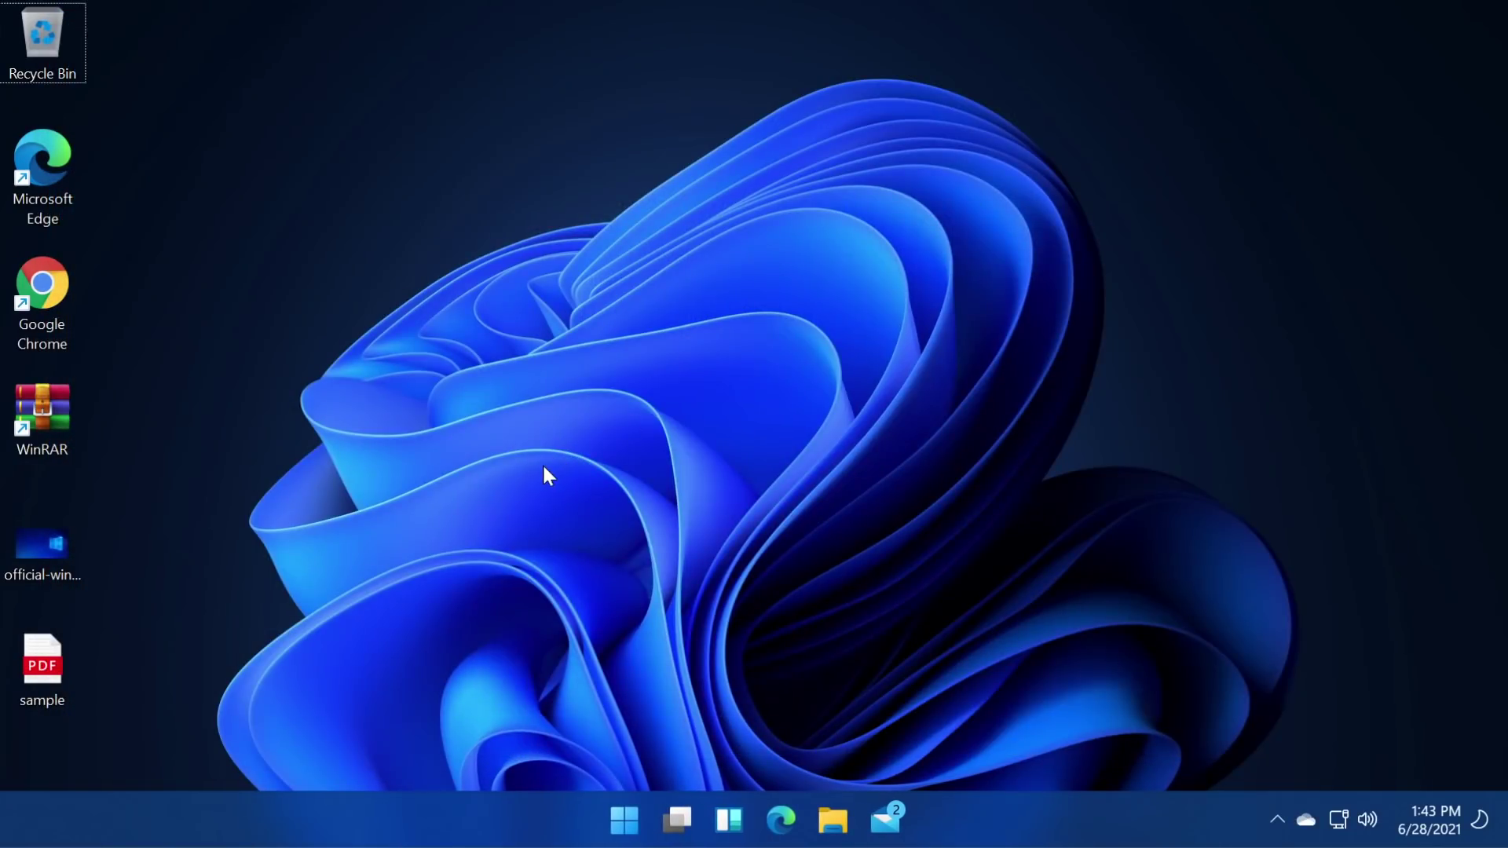